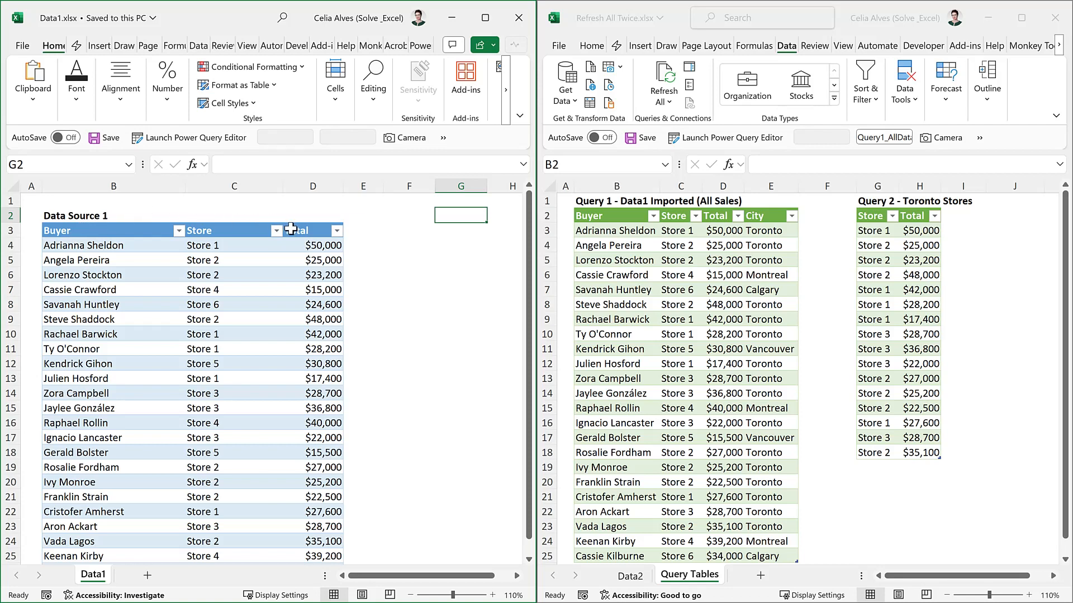
- Examine the source table in Data1.xlsx and the store-to-city table on the Data2 sheet of Refresh All Twice.xlsx, ending on Query Tables
{"action": "left_click", "coordinate": [311, 246]}
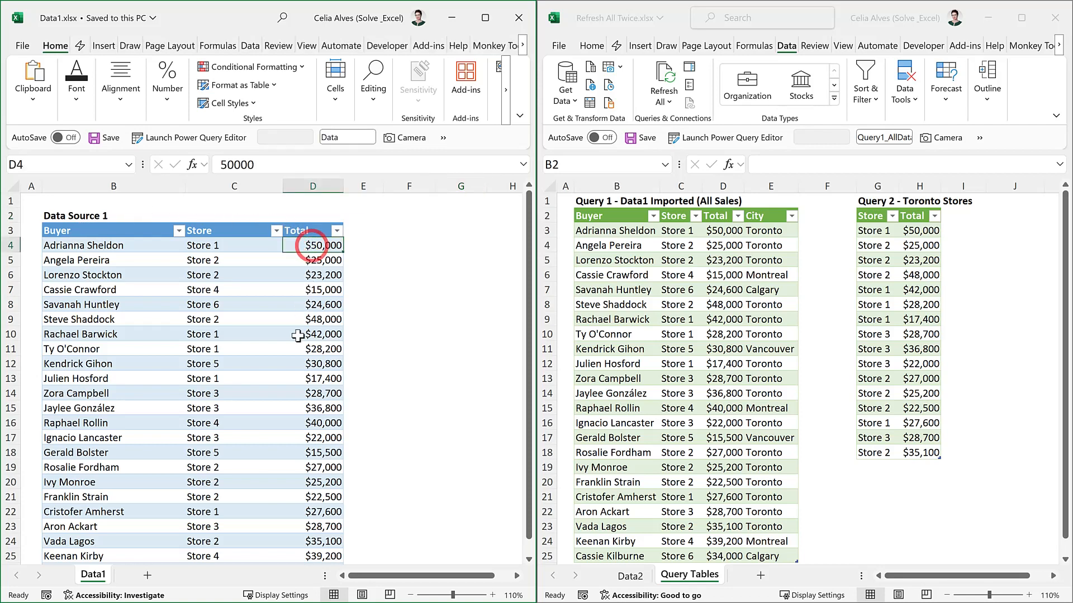
{"action": "left_click", "coordinate": [815, 276]}
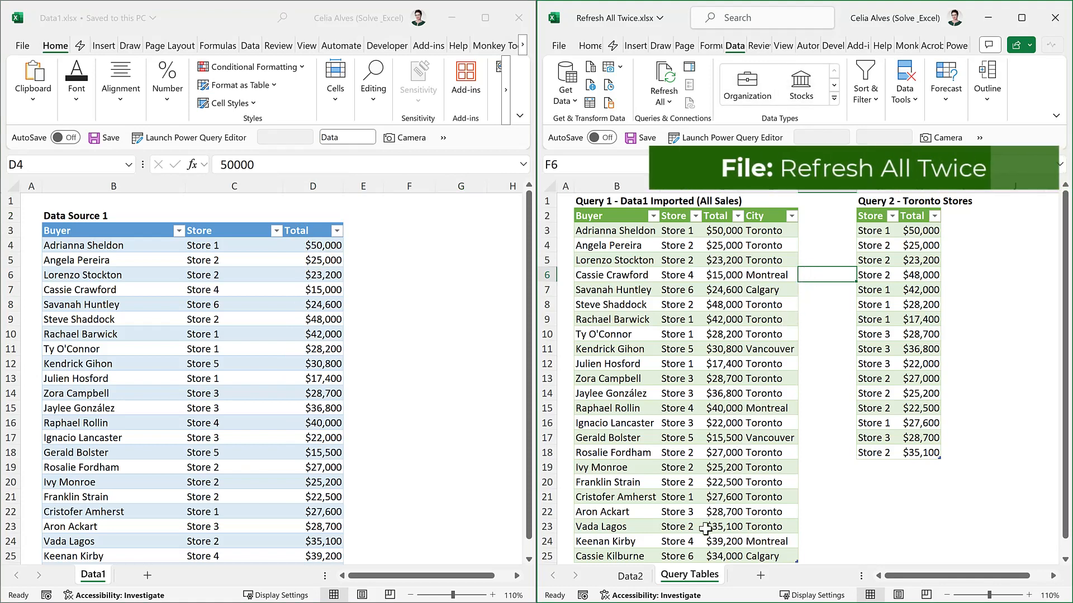
{"action": "left_click", "coordinate": [636, 577]}
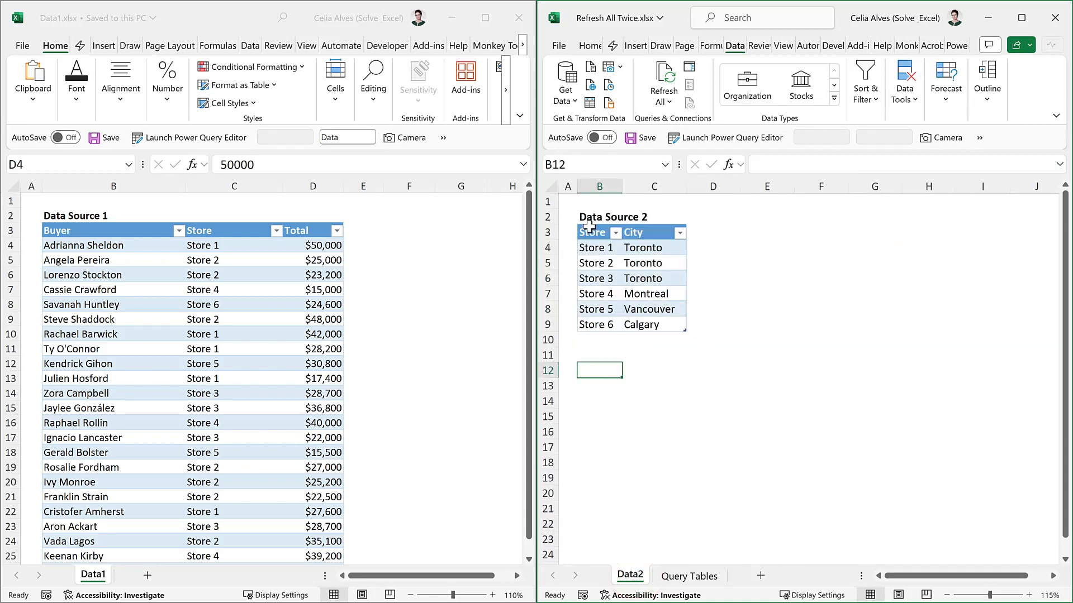
{"action": "key", "text": "Up"}
{"action": "left_click_drag", "start_coordinate": [588, 247], "coordinate": [606, 311]}
{"action": "left_click", "coordinate": [646, 247]}
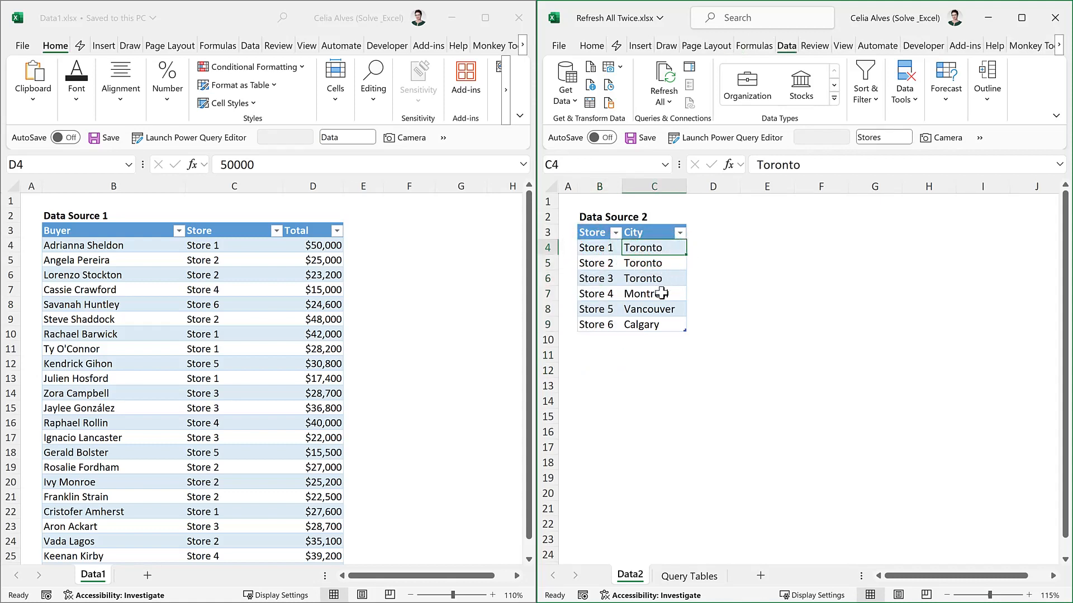
{"action": "left_click", "coordinate": [687, 575]}
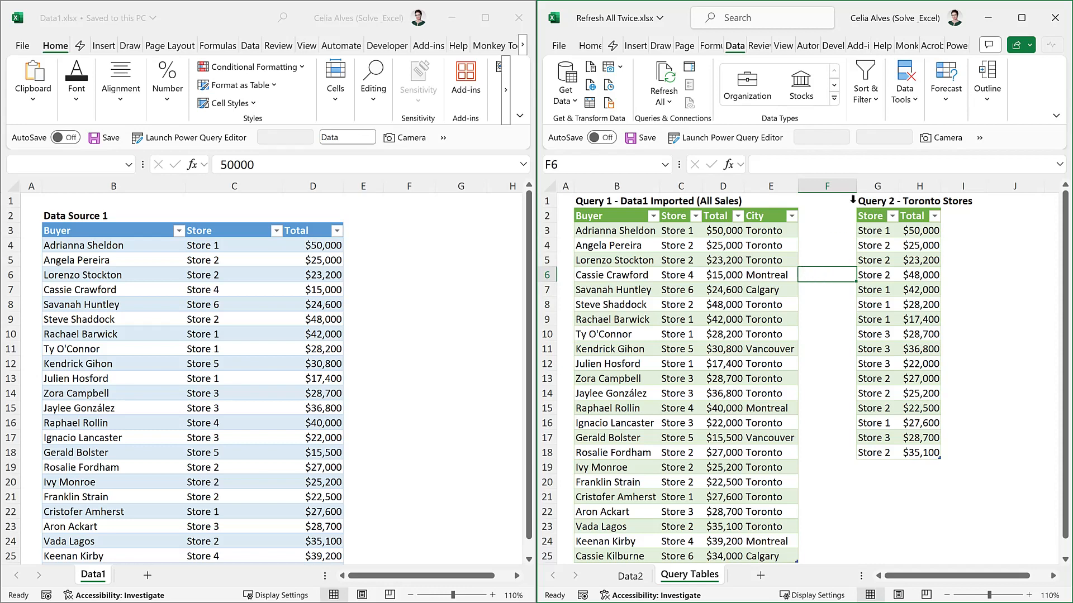
- Maximize Refresh All Twice.xlsx and use its queries list to locate the output tables of Query1_AllData and Query2_TorontoStores
{"action": "left_click", "coordinate": [1021, 17]}
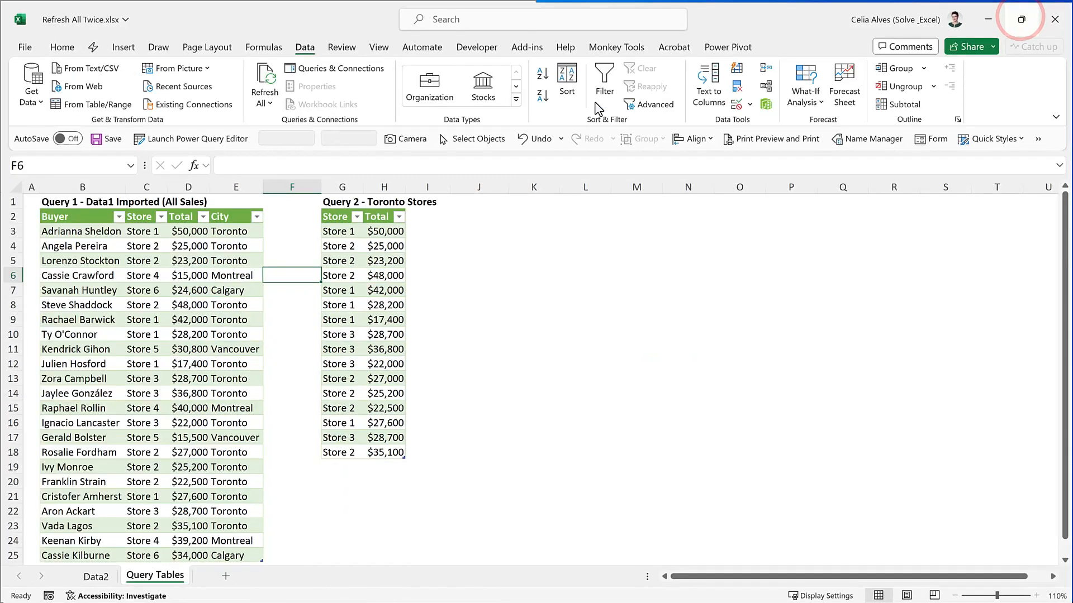
{"action": "left_click", "coordinate": [304, 68]}
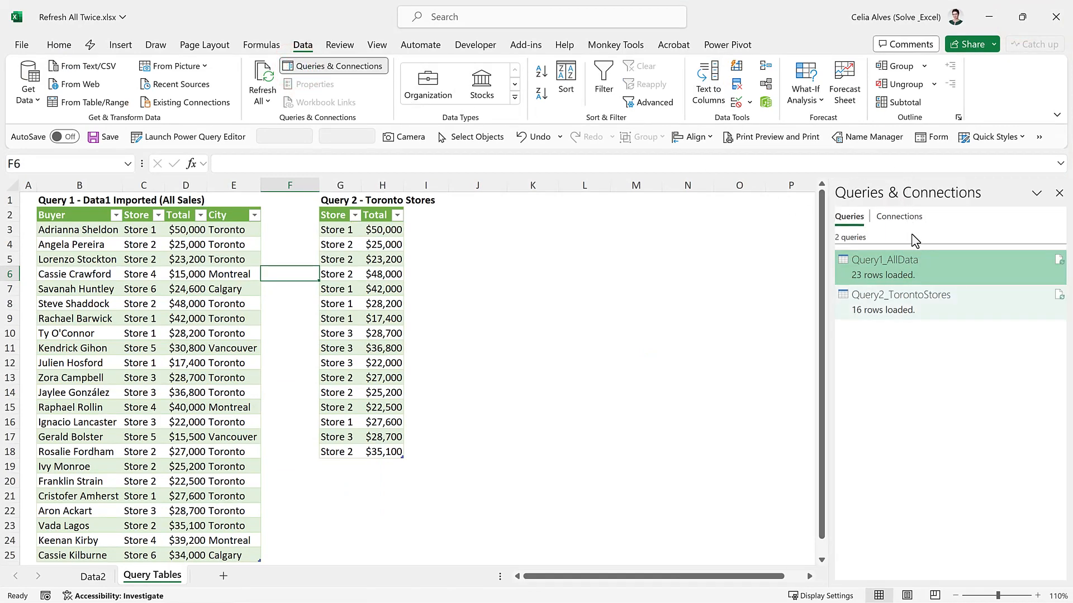
{"action": "left_click", "coordinate": [917, 266]}
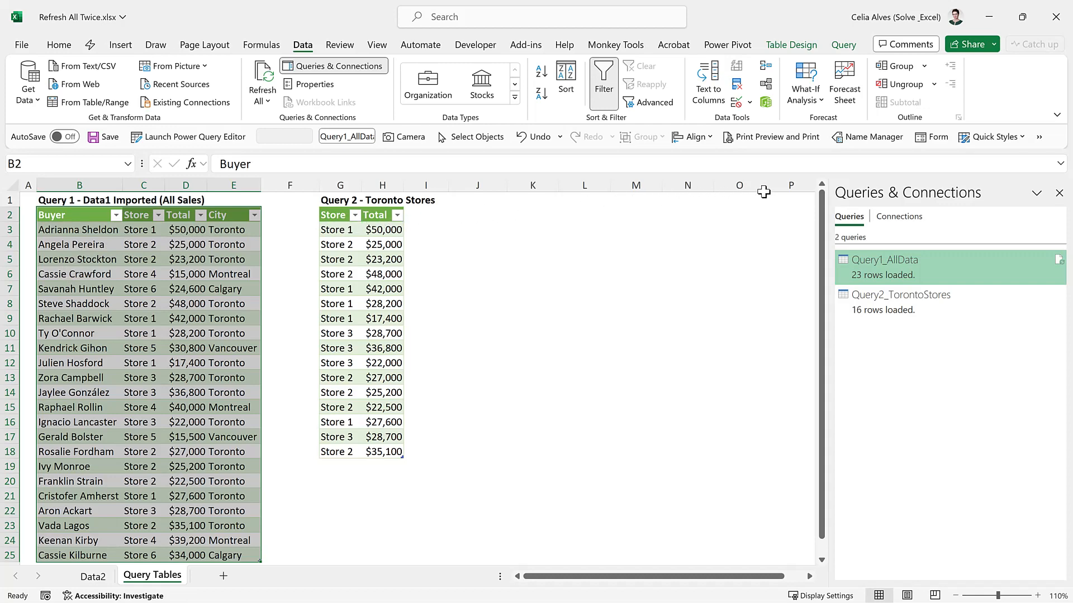
{"action": "left_click", "coordinate": [912, 306]}
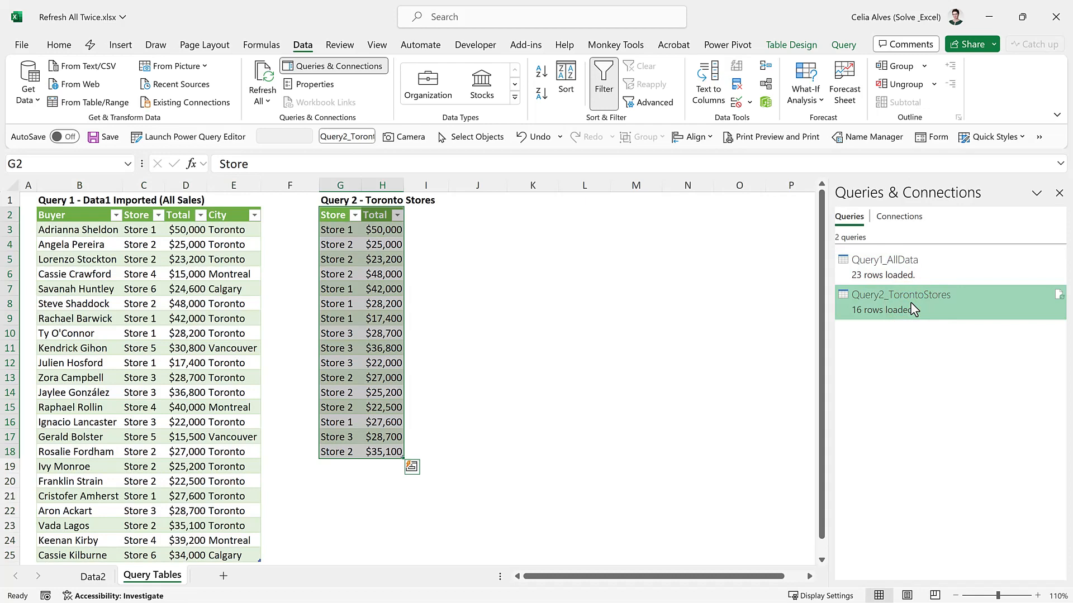
{"action": "double_click", "coordinate": [910, 304]}
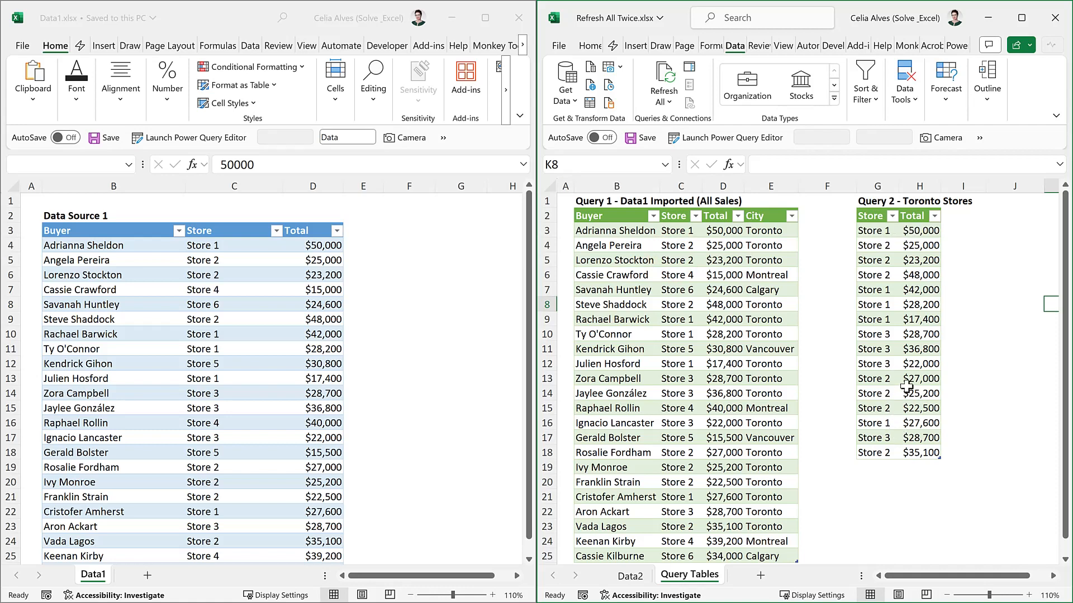
- Set the Total in cell D4 of the Data1 source table to 100 and save Data1.xlsx
{"action": "left_click", "coordinate": [270, 270]}
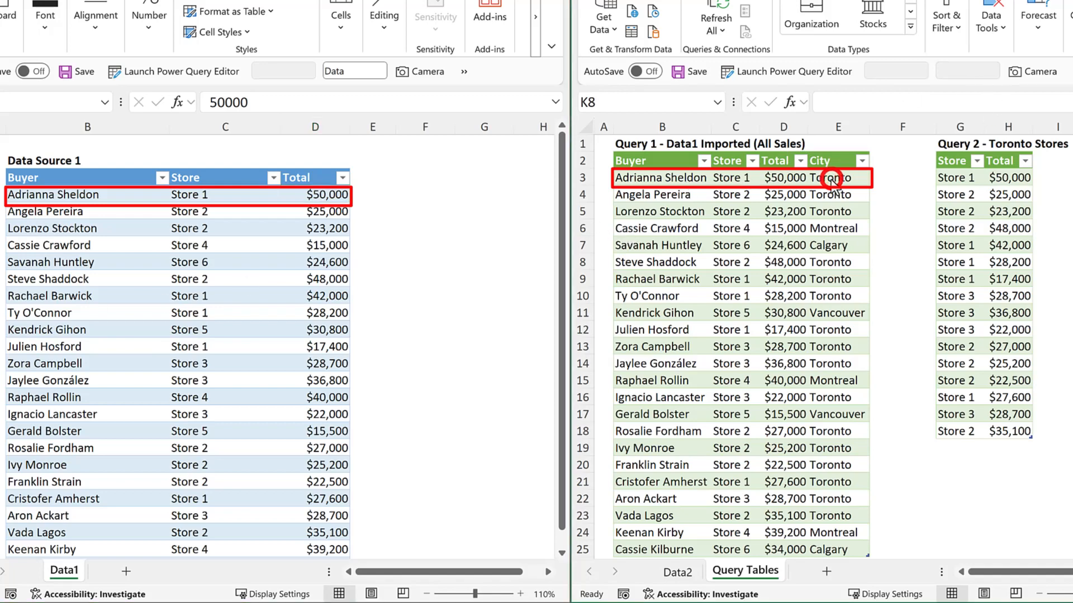
{"action": "left_click", "coordinate": [299, 195]}
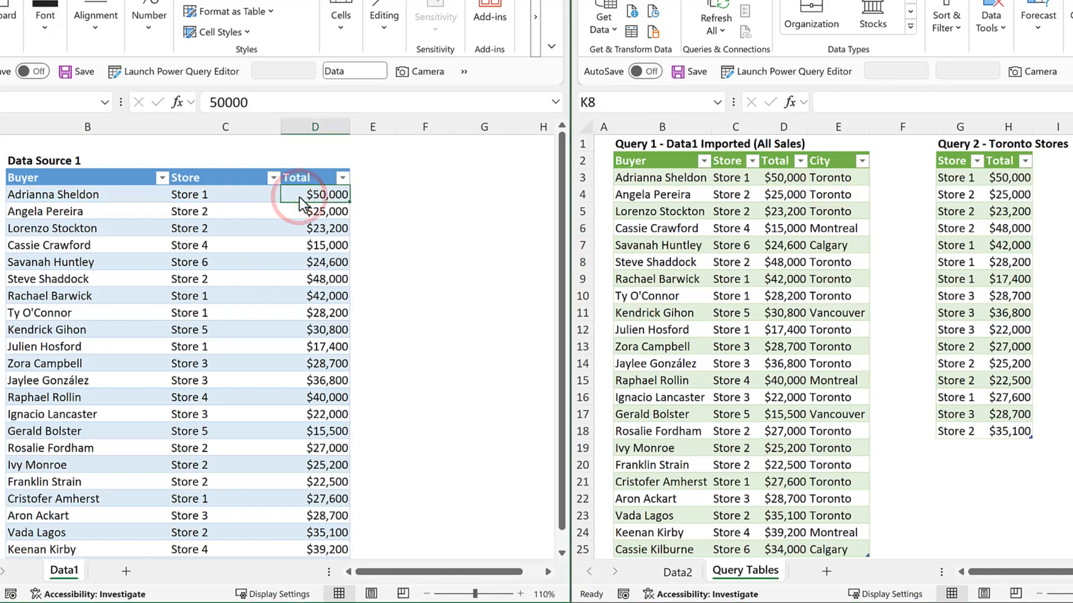
{"action": "type", "text": "100"}
{"action": "key", "text": "Return"}
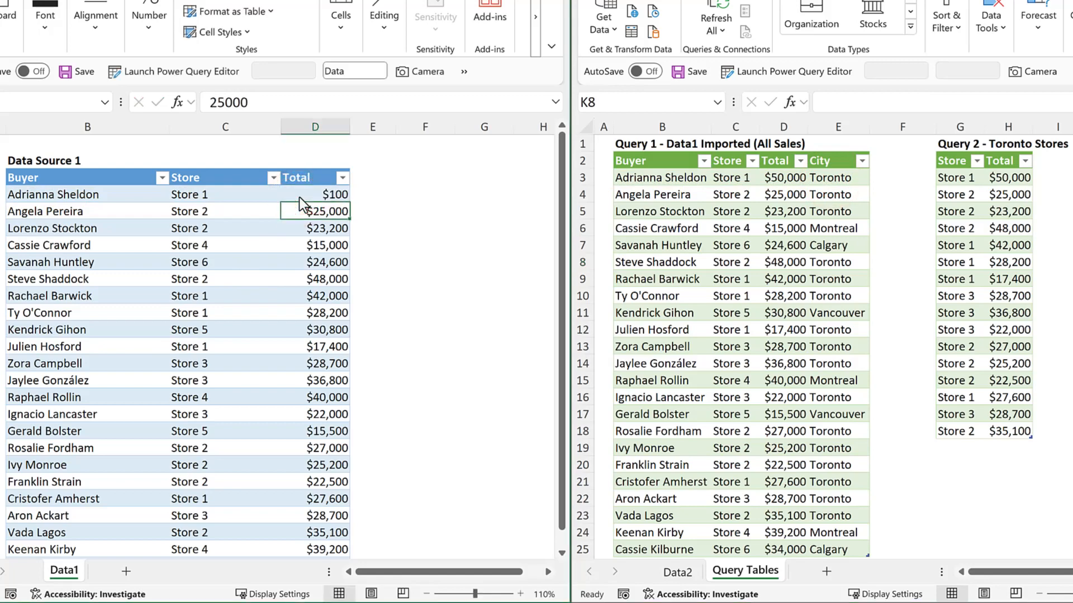
{"action": "left_click", "coordinate": [79, 71]}
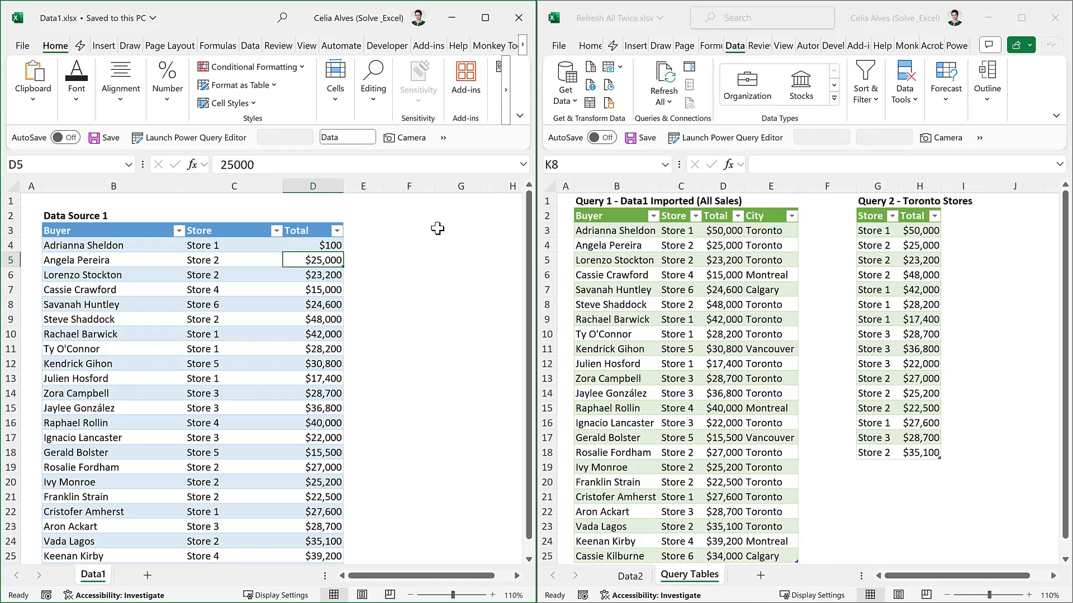
- Refresh all queries twice in Refresh All Twice.xlsx to carry the changed source total into both query tables
{"action": "left_click", "coordinate": [825, 217]}
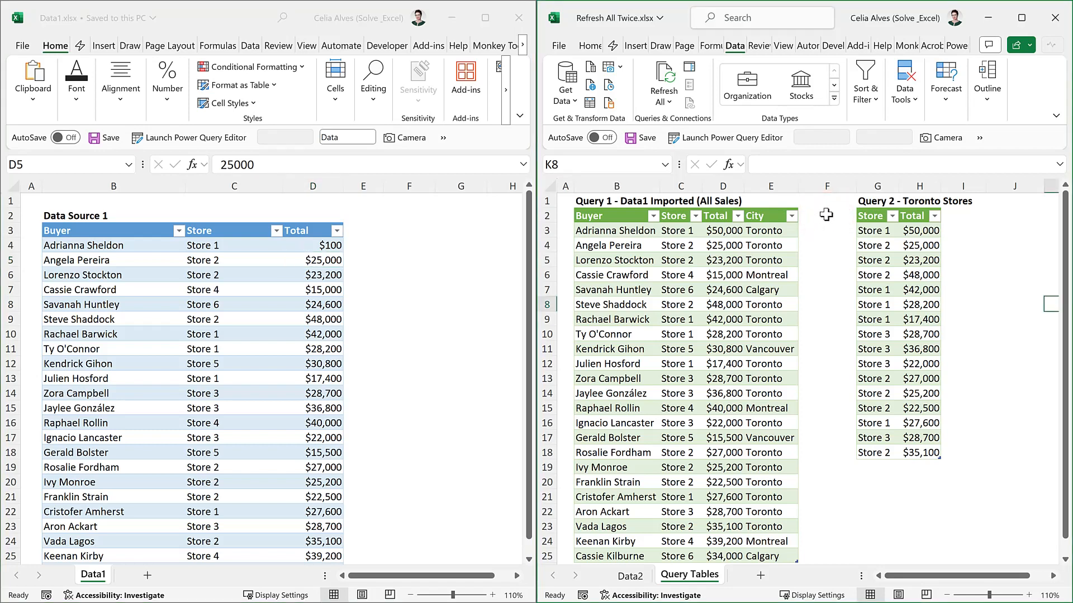
{"action": "left_click", "coordinate": [666, 77]}
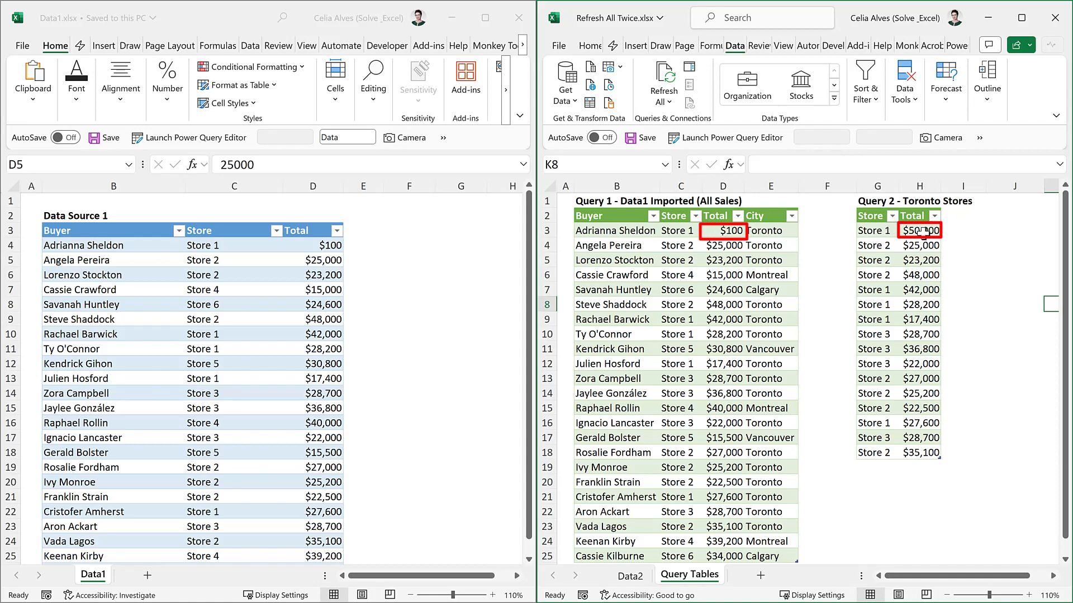
{"action": "left_click", "coordinate": [667, 68]}
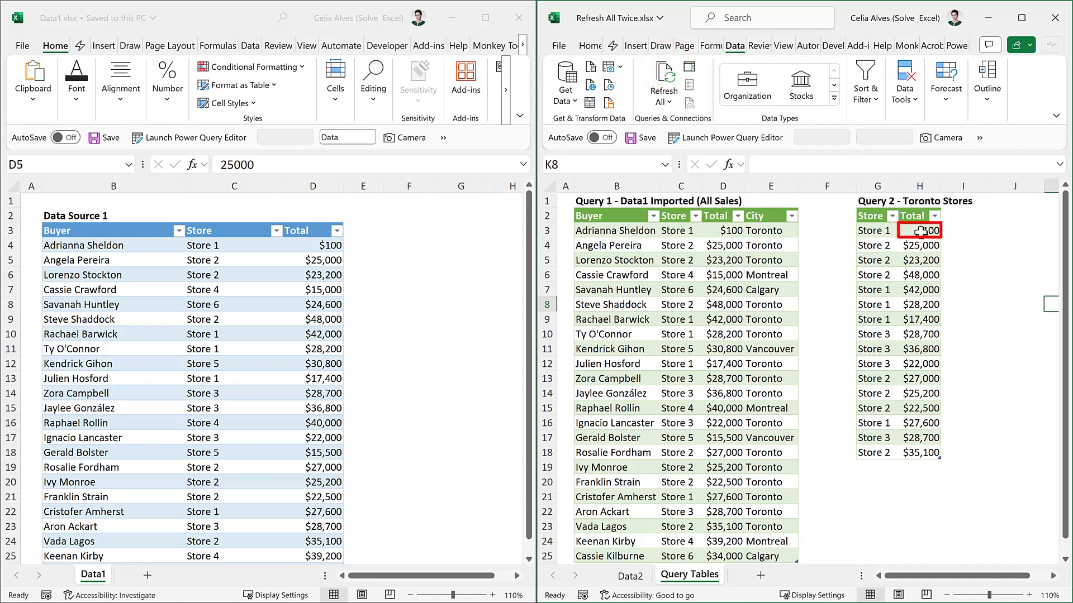
- Set the Total in cell D4 of the Data1 source table to 200 and save the workbook
{"action": "left_click", "coordinate": [316, 246]}
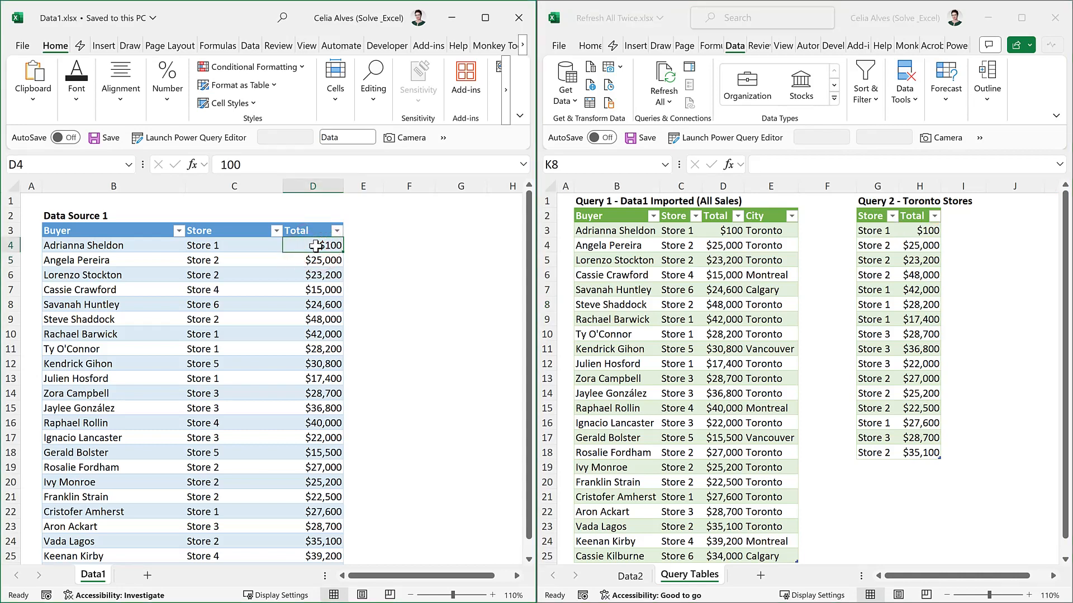
{"action": "type", "text": "200"}
{"action": "key", "text": "Return"}
{"action": "left_click", "coordinate": [94, 137]}
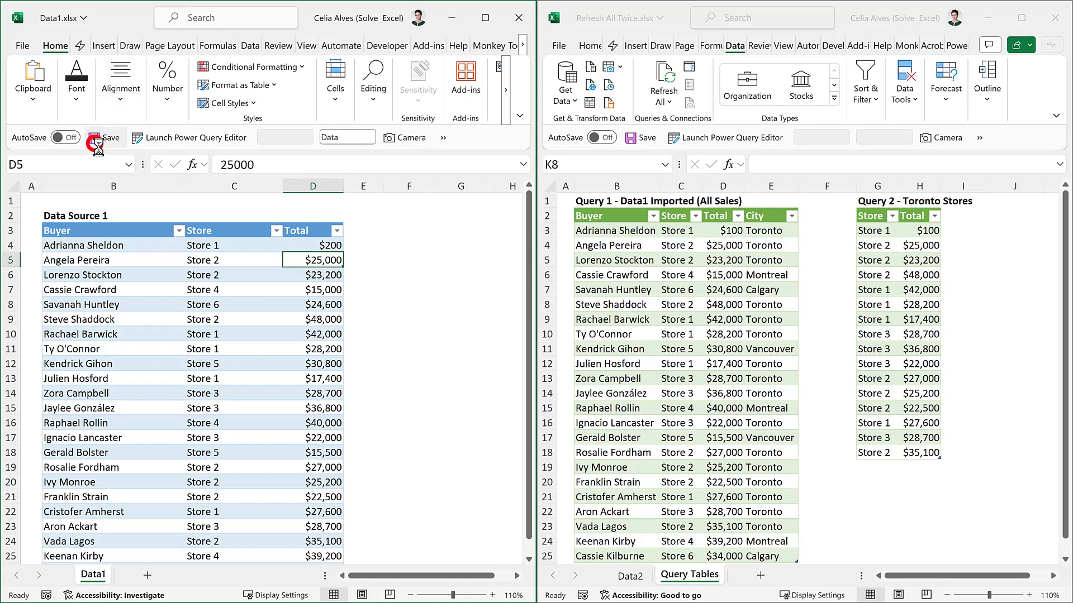
- Run Refresh All two times in Refresh All Twice.xlsx to update both query tables with the 200 total
{"action": "left_click", "coordinate": [667, 83]}
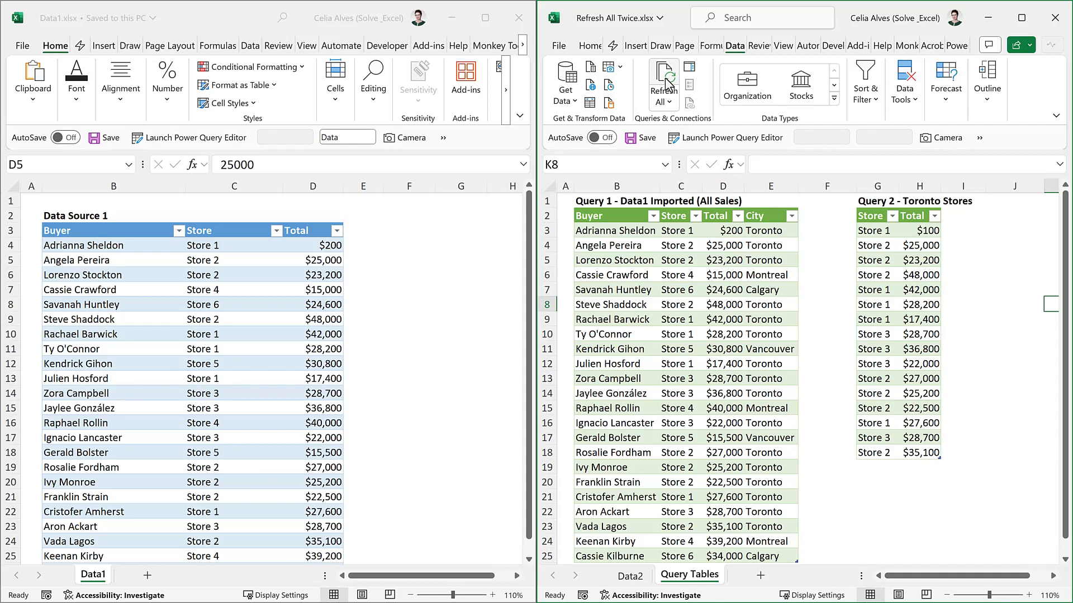
{"action": "left_click", "coordinate": [665, 79]}
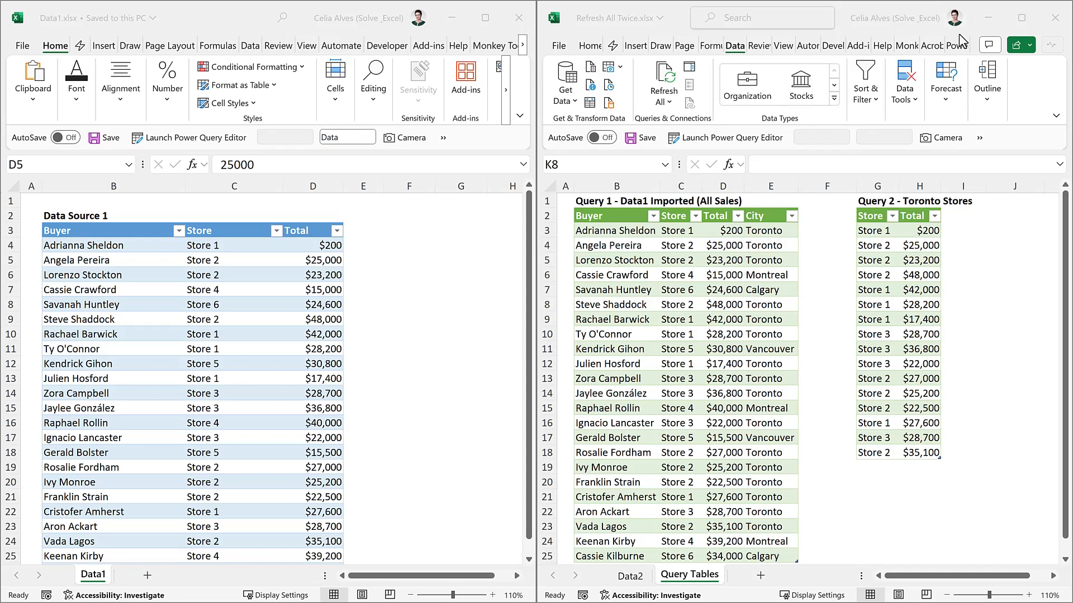
- Maximize Refresh All Twice.xlsx and launch the Power Query Editor
{"action": "left_click", "coordinate": [1022, 18]}
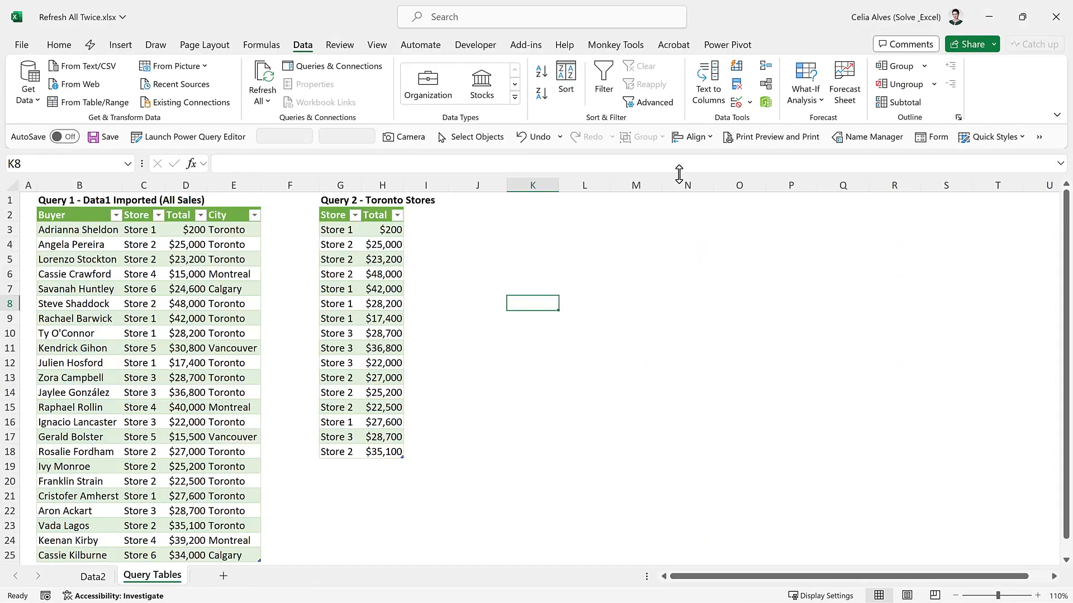
{"action": "left_click", "coordinate": [28, 84]}
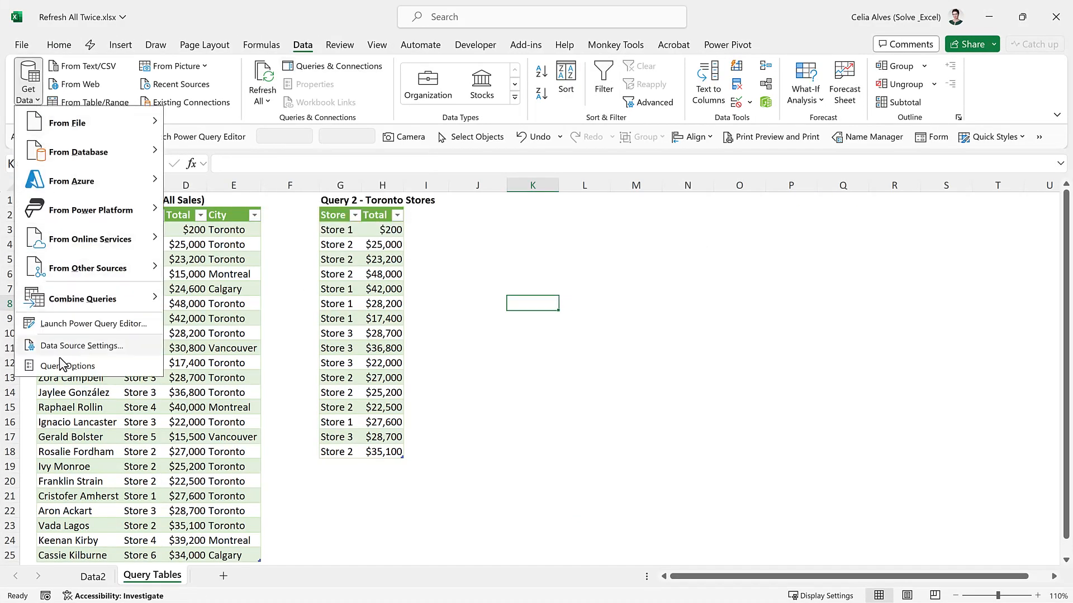
{"action": "left_click", "coordinate": [73, 327]}
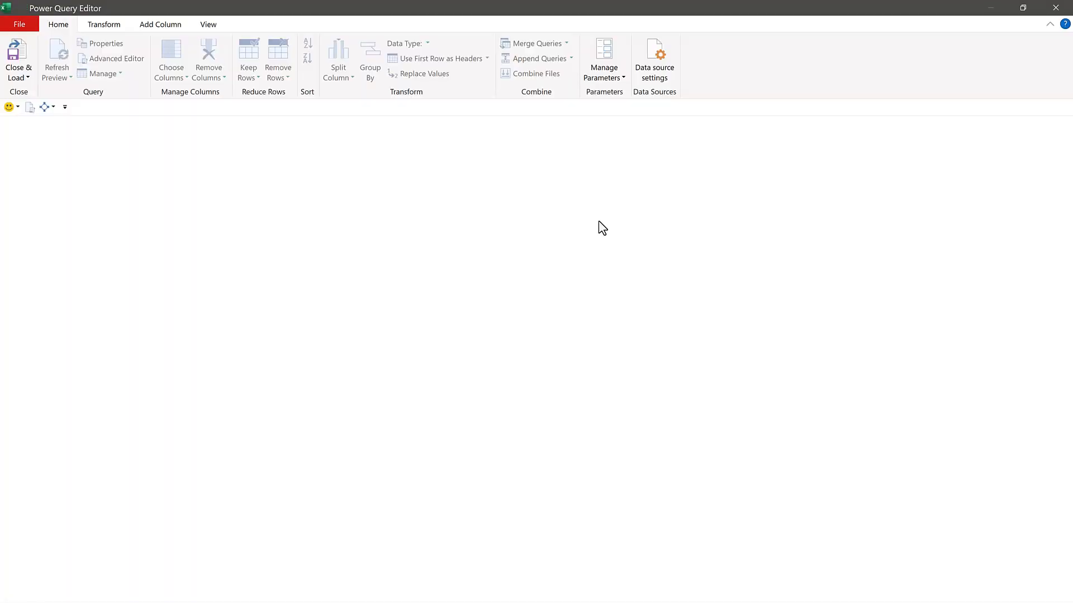
- Review the Source, Navigation and Changed Type steps of Query1_AllData and their formulas
{"action": "left_click", "coordinate": [48, 149]}
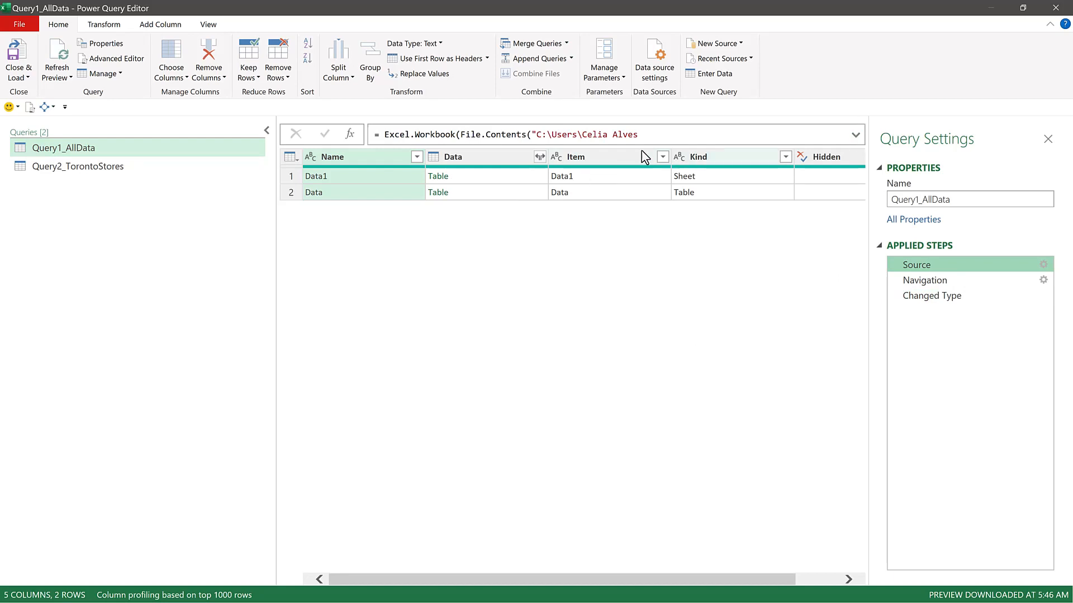
{"action": "left_click", "coordinate": [856, 135]}
{"action": "left_click", "coordinate": [855, 136]}
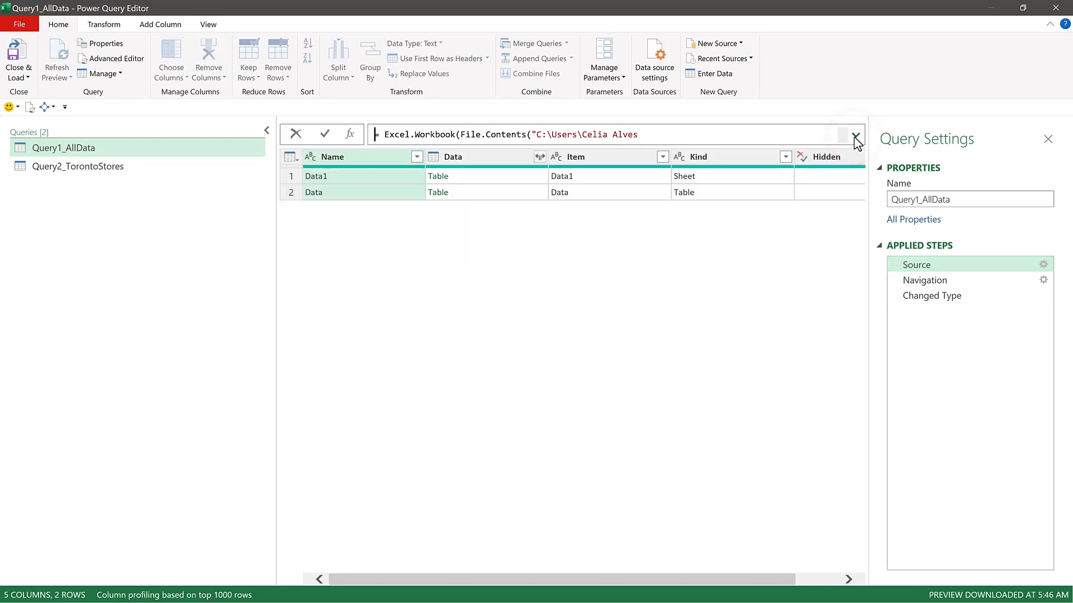
{"action": "left_click", "coordinate": [935, 282]}
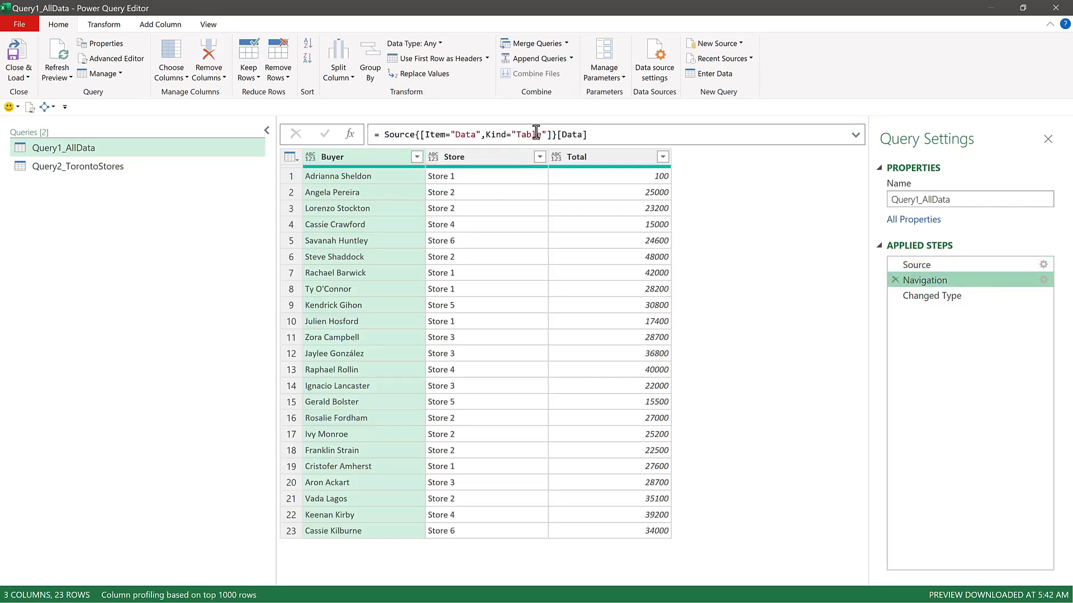
{"action": "left_click", "coordinate": [919, 299]}
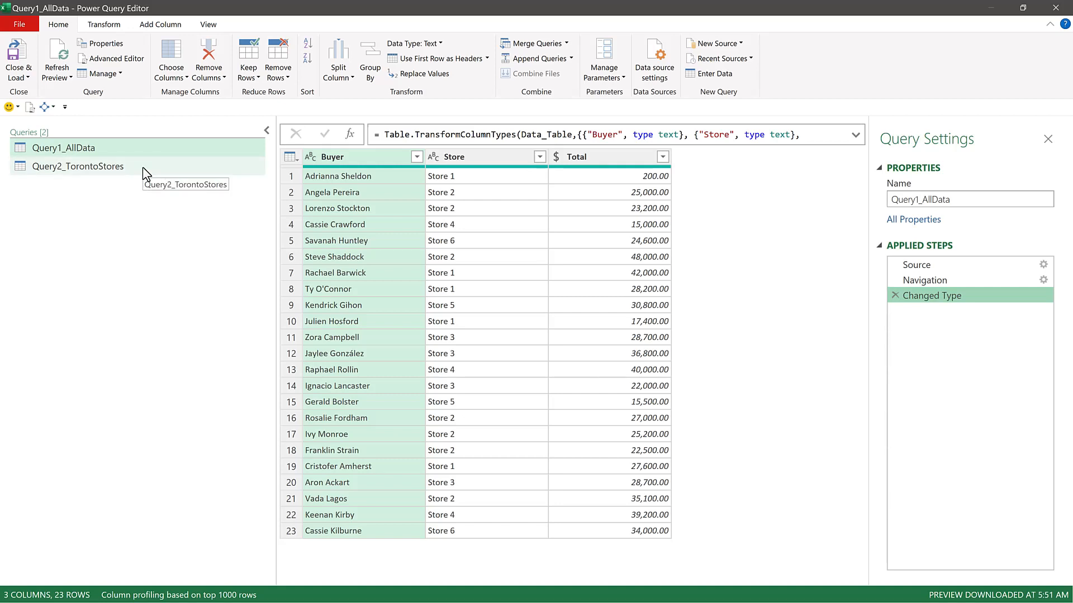
- Inspect the Source step of Query2_TorontoStores, highlighting the Query1_AllData table name in its formula
{"action": "left_click", "coordinate": [85, 167]}
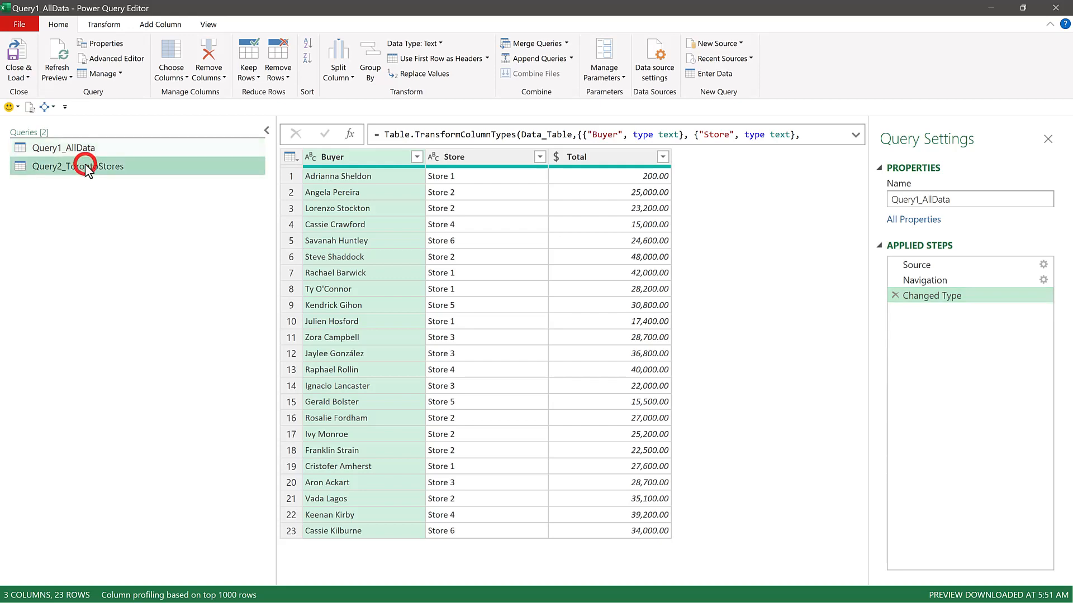
{"action": "left_click", "coordinate": [917, 262]}
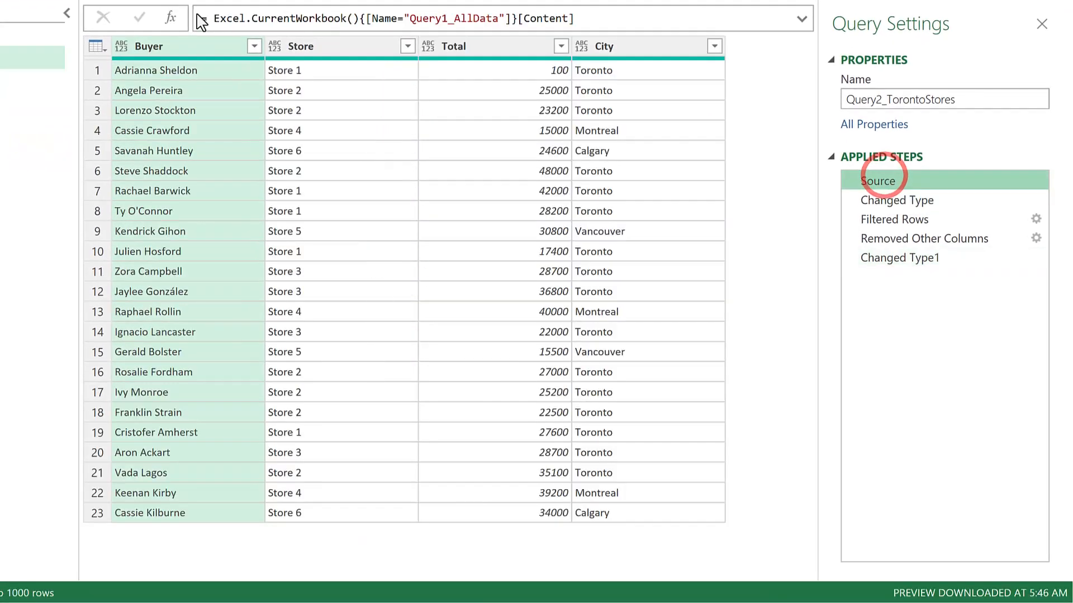
{"action": "left_click_drag", "start_coordinate": [409, 18], "coordinate": [495, 19]}
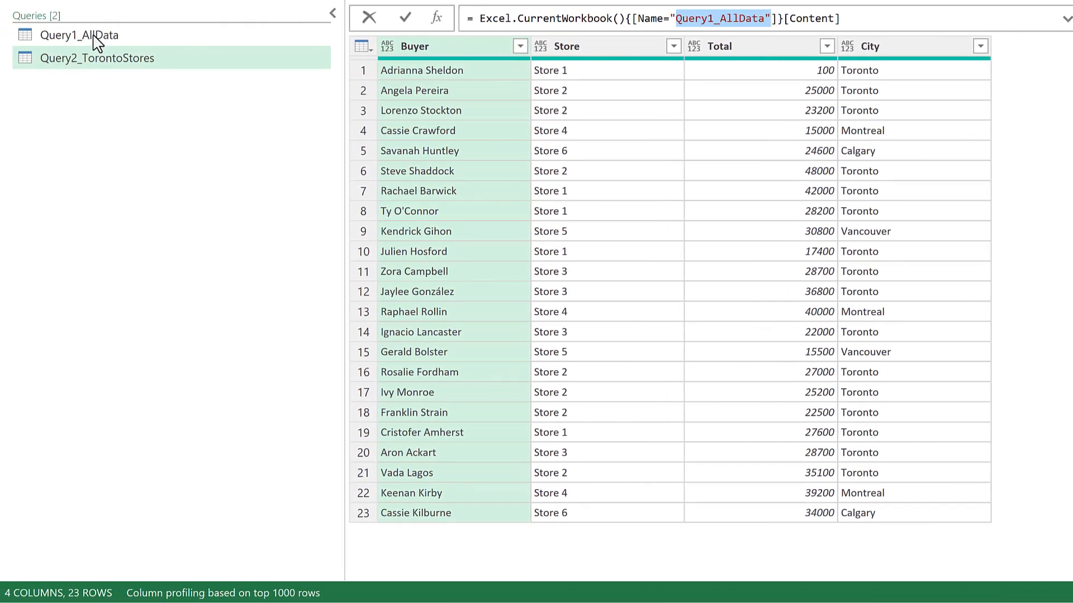
- Read the full Source formula of Query1_AllData in the expanded formula bar
{"action": "left_click", "coordinate": [95, 37]}
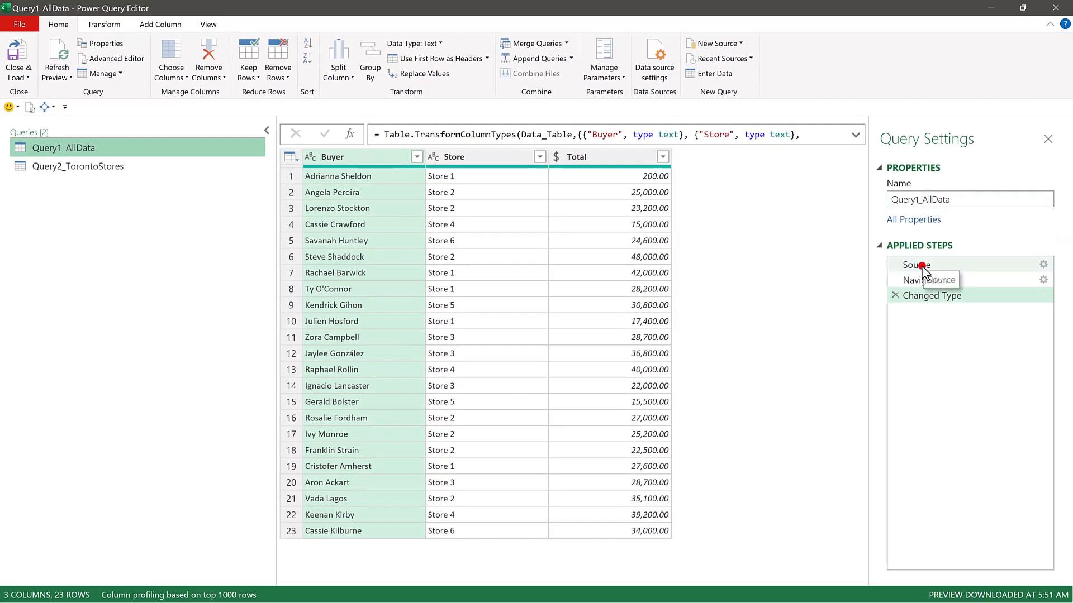
{"action": "left_click", "coordinate": [921, 263]}
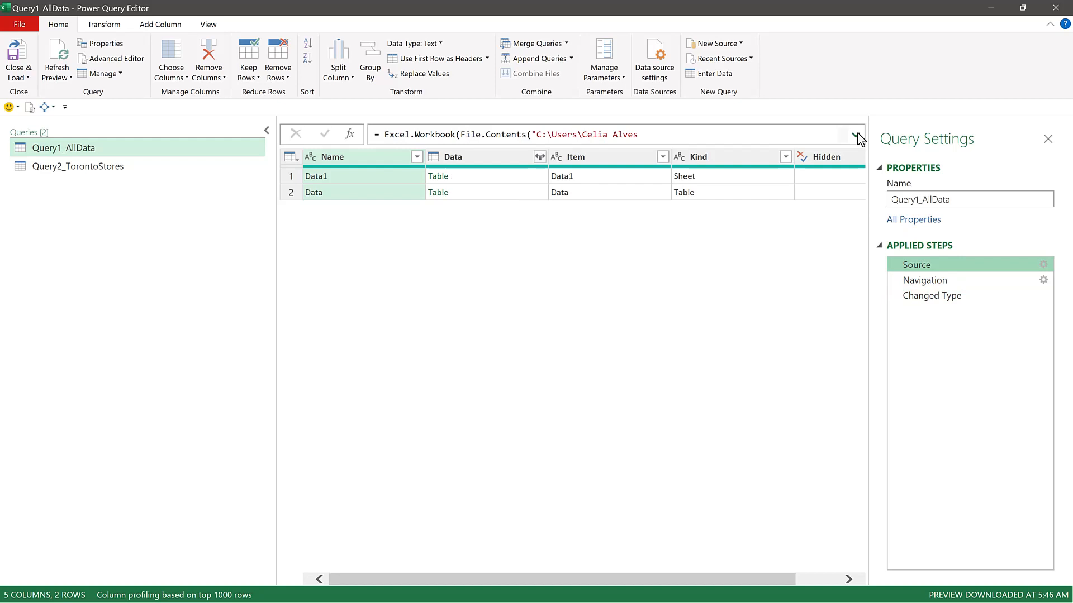
{"action": "left_click", "coordinate": [855, 134]}
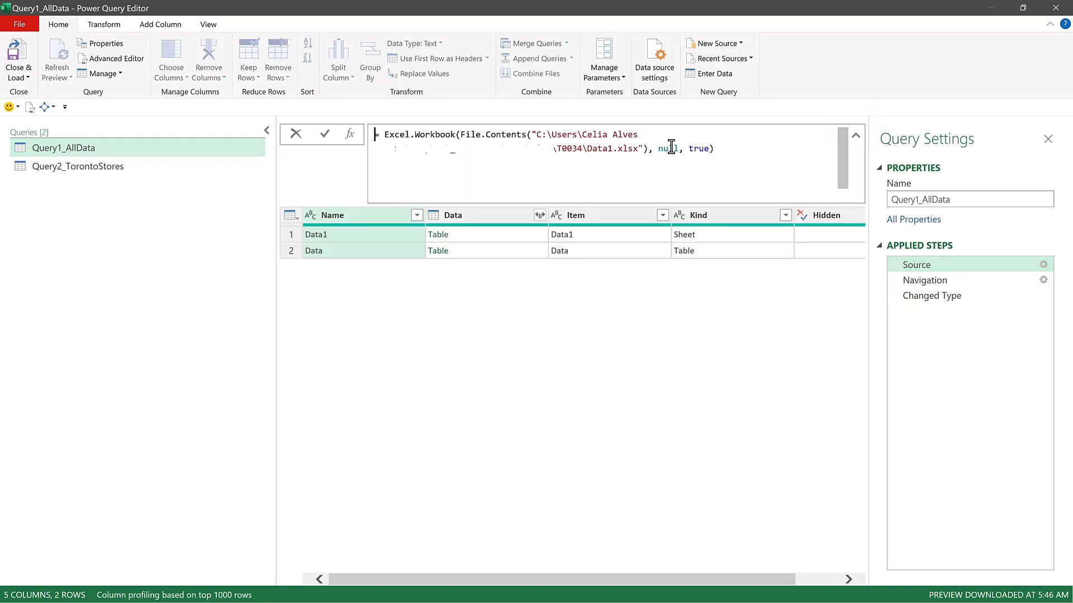
- Review each applied step of Query2_TorontoStores from Source through Changed Type1, including its formula and data preview
{"action": "left_click", "coordinate": [79, 168]}
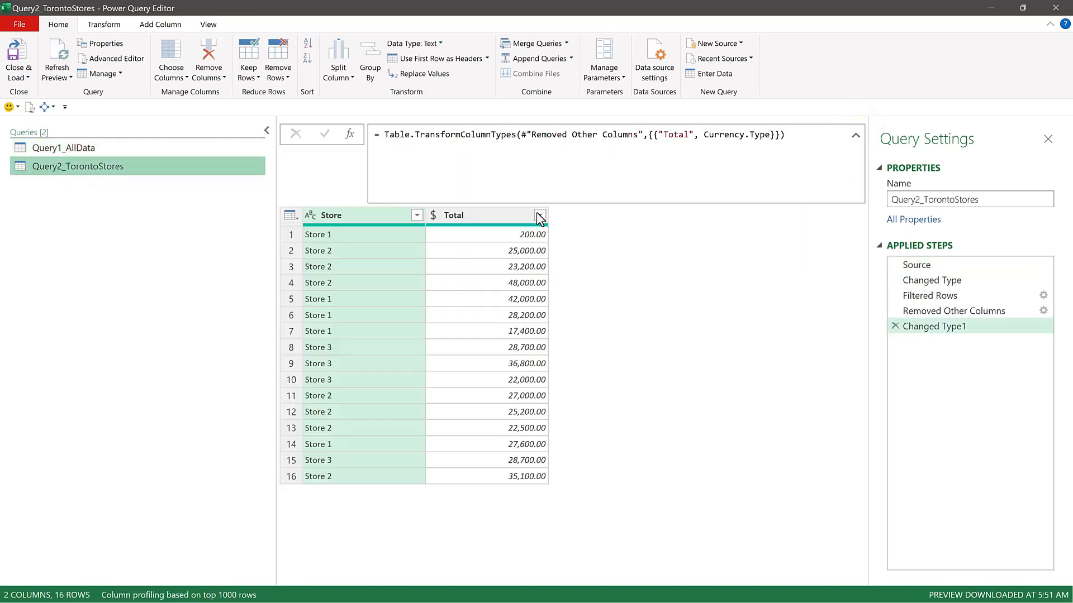
{"action": "left_click", "coordinate": [929, 265]}
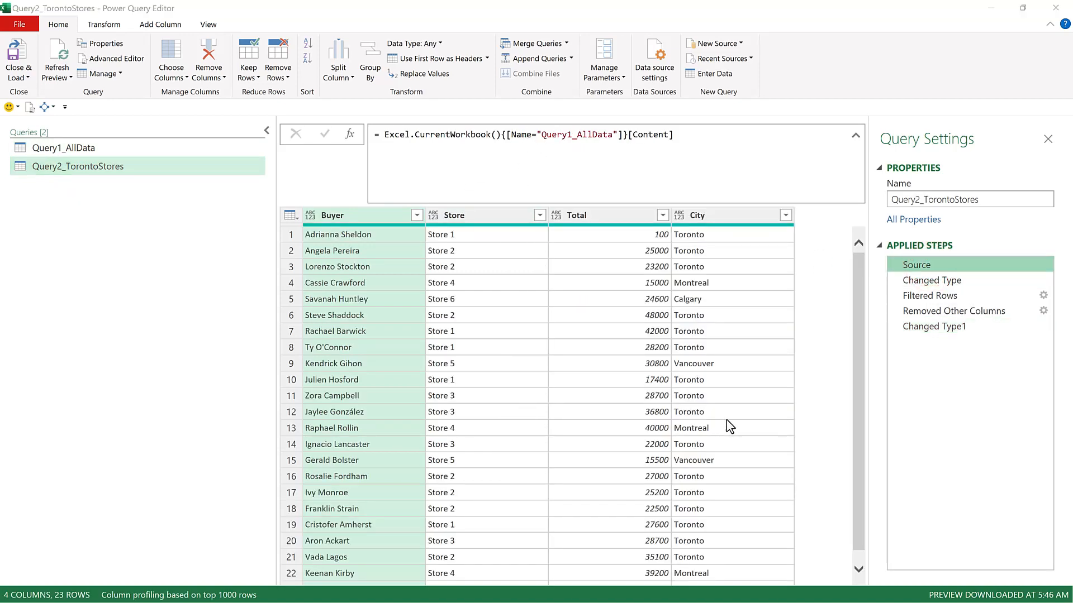
{"action": "left_click", "coordinate": [926, 282]}
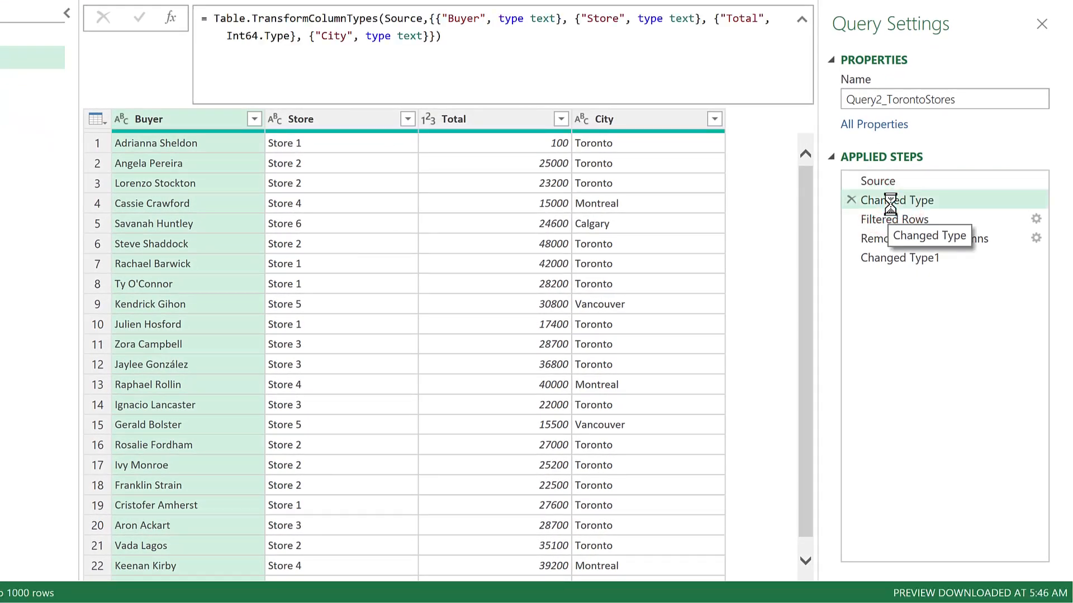
{"action": "left_click", "coordinate": [890, 211]}
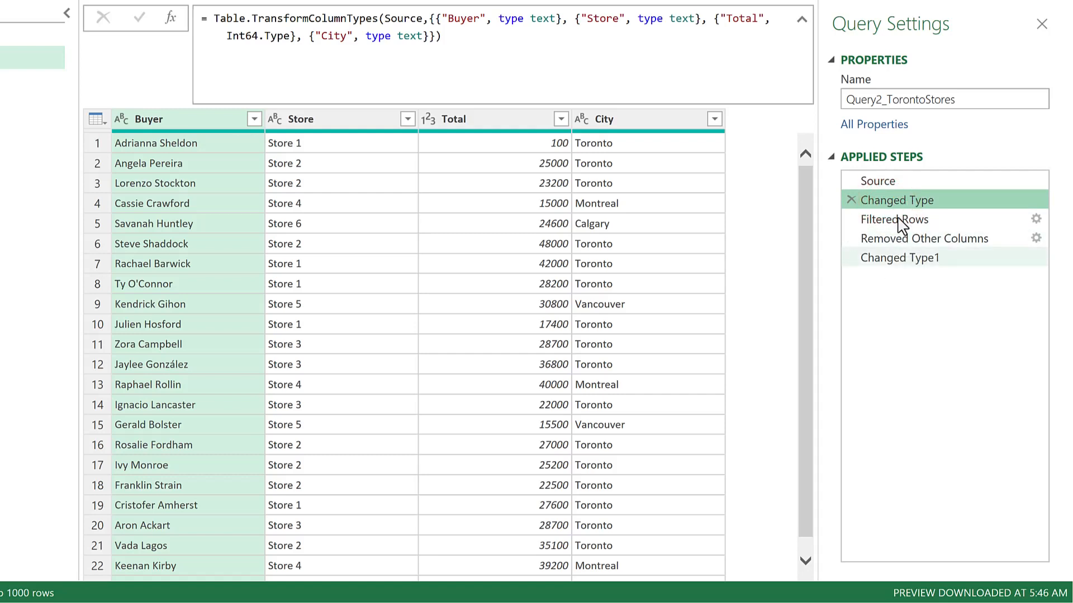
{"action": "left_click", "coordinate": [896, 220]}
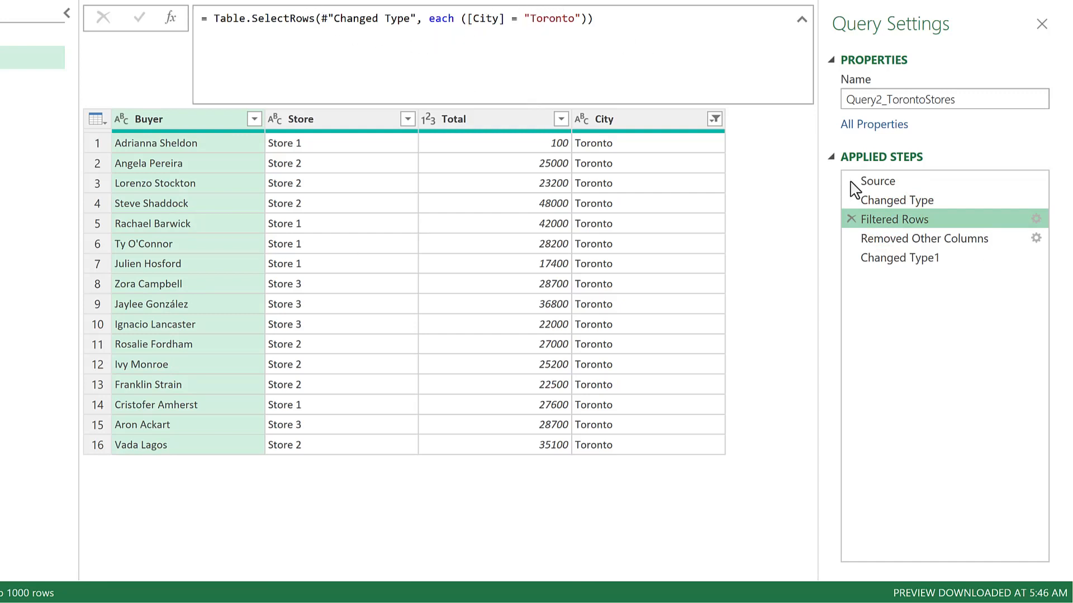
{"action": "left_click", "coordinate": [930, 242]}
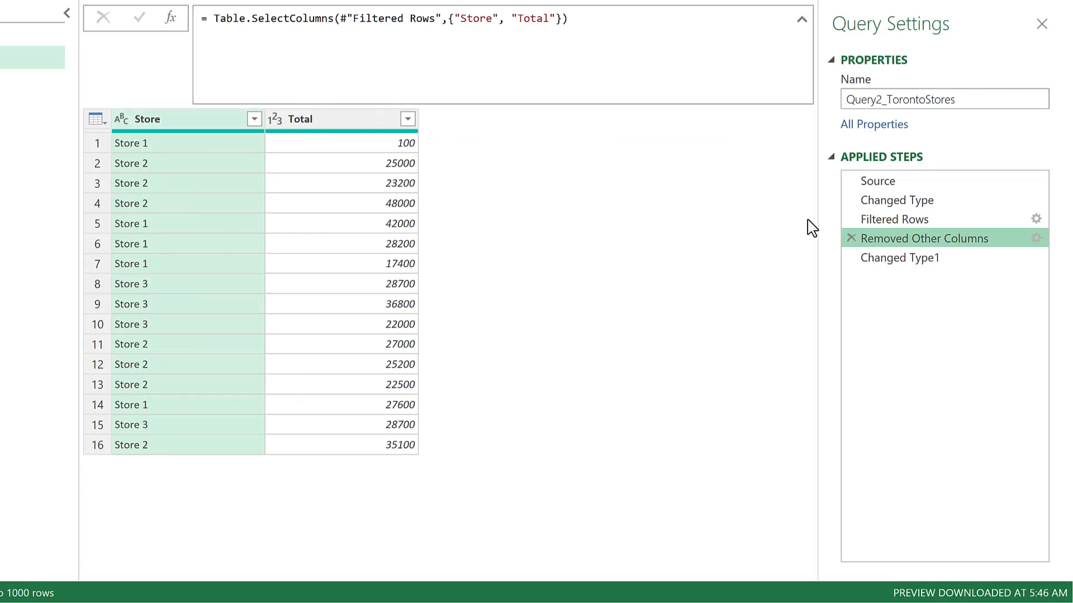
{"action": "left_click", "coordinate": [924, 260]}
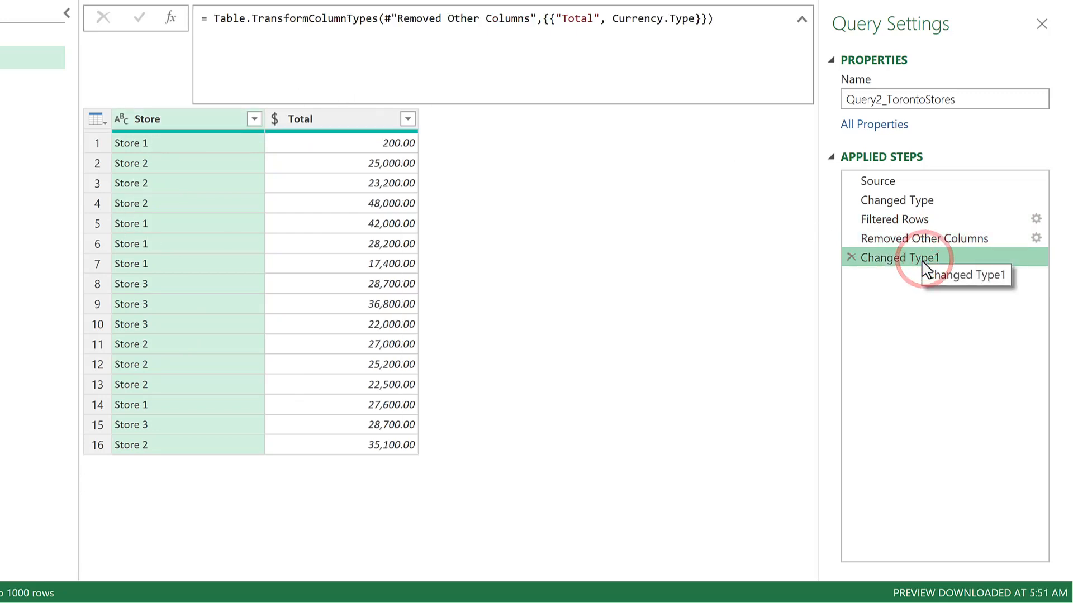
- Delete the first Changed Type step from Query2_TorontoStores and approve the deletion
{"action": "left_click", "coordinate": [893, 207]}
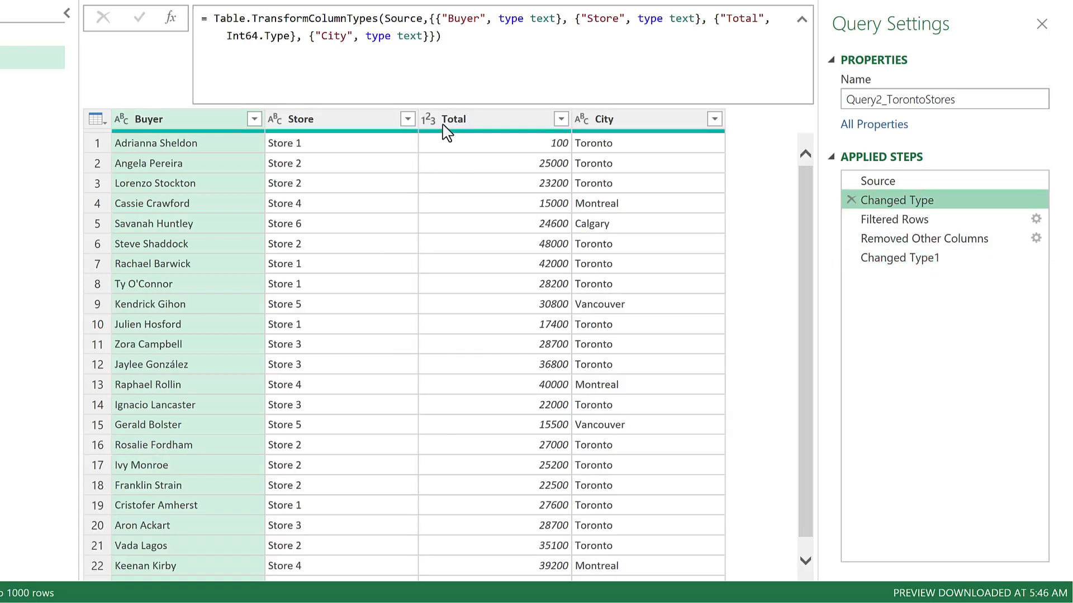
{"action": "left_click", "coordinate": [852, 199]}
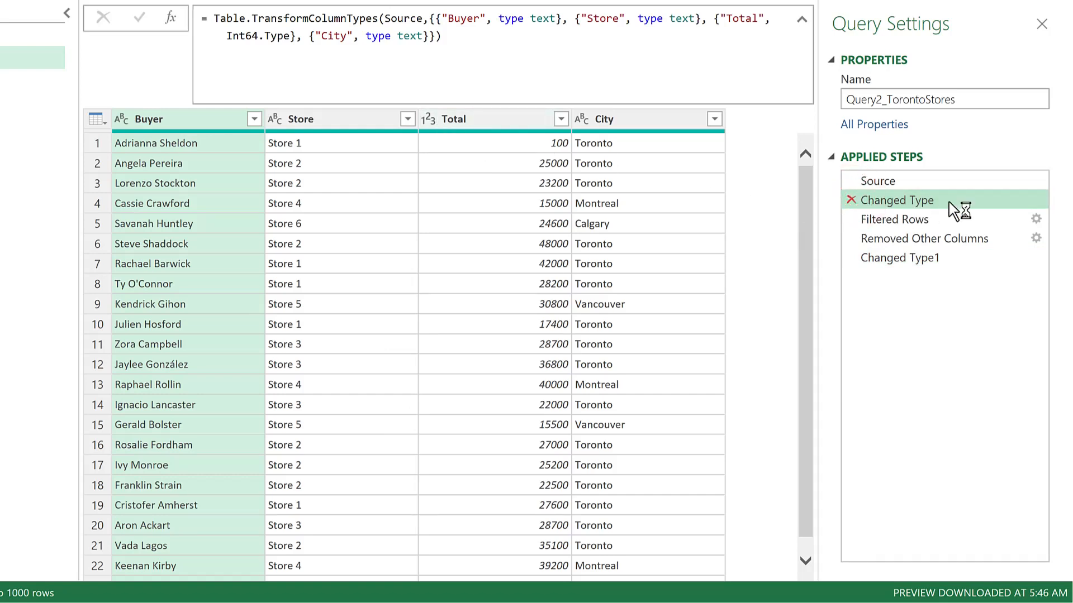
{"action": "left_click", "coordinate": [494, 271]}
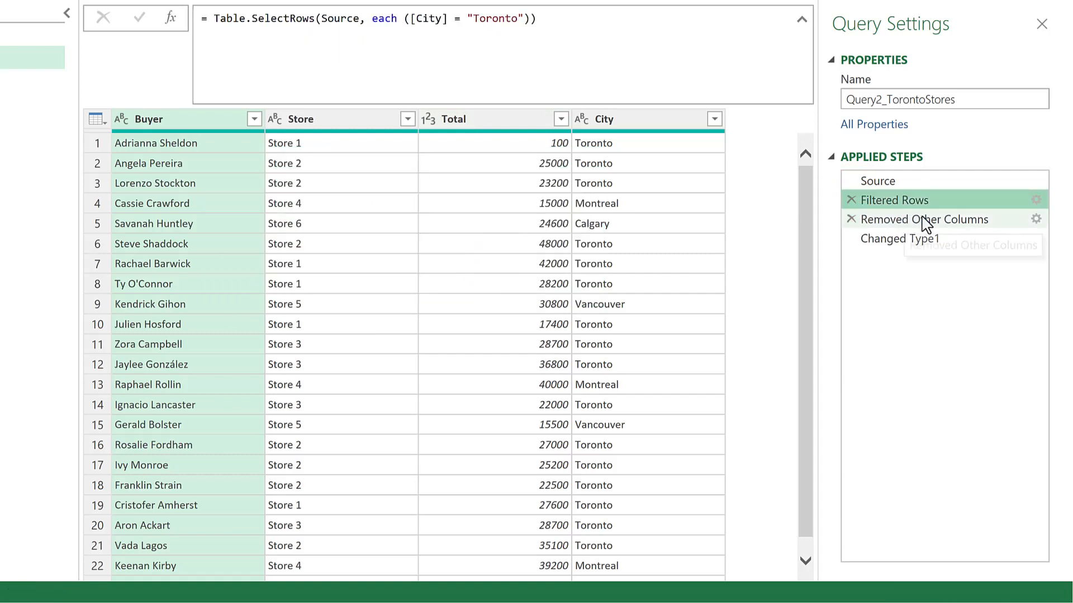
- Set the Store column's data type to Text at the Changed Type1 step of Query2_TorontoStores
{"action": "left_click", "coordinate": [901, 242]}
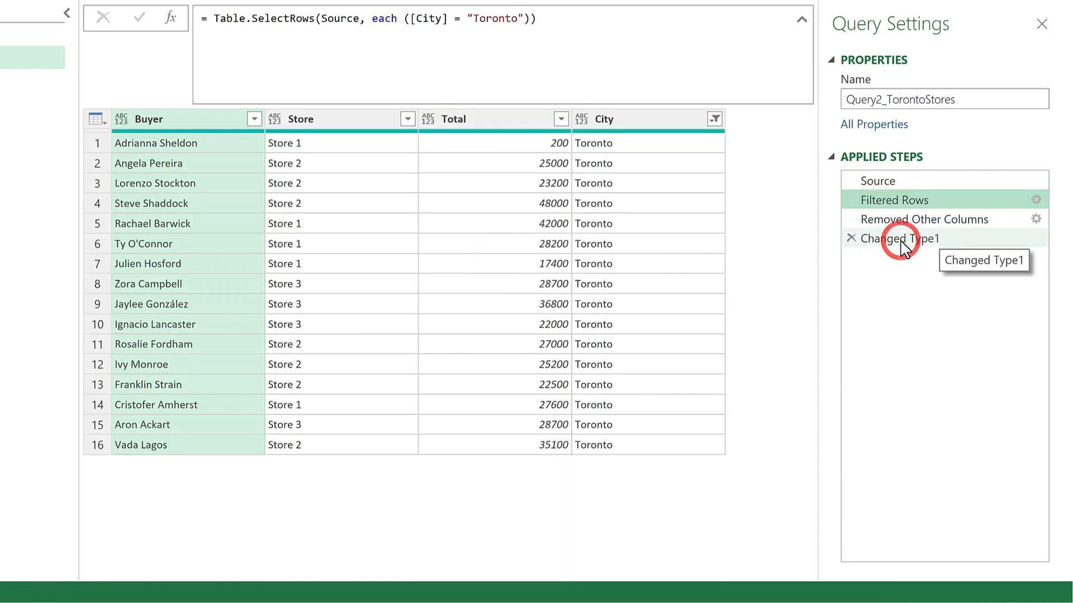
{"action": "left_click", "coordinate": [122, 118]}
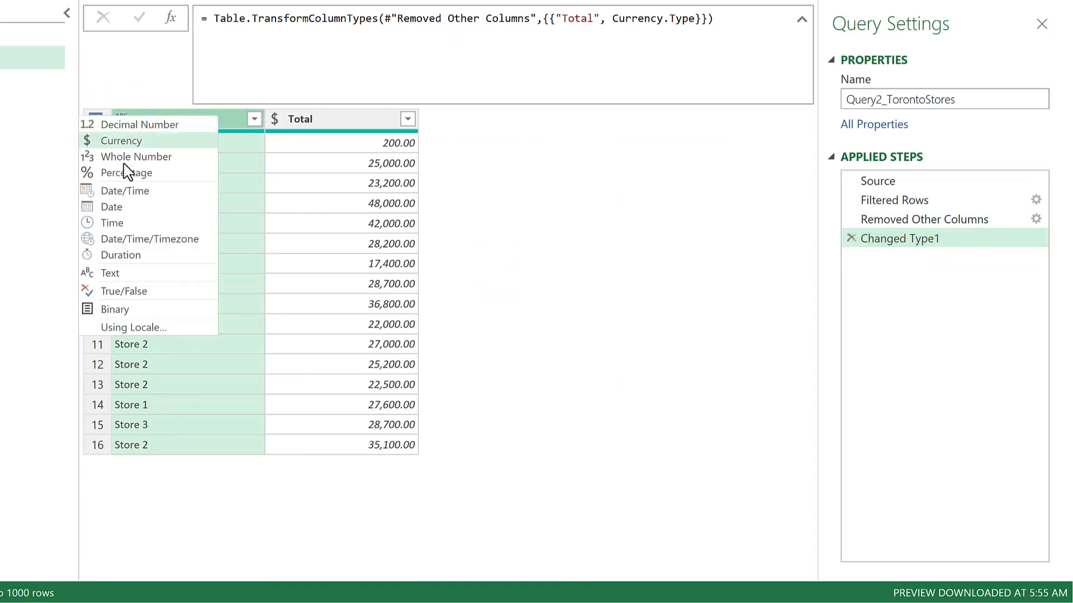
{"action": "left_click", "coordinate": [125, 272]}
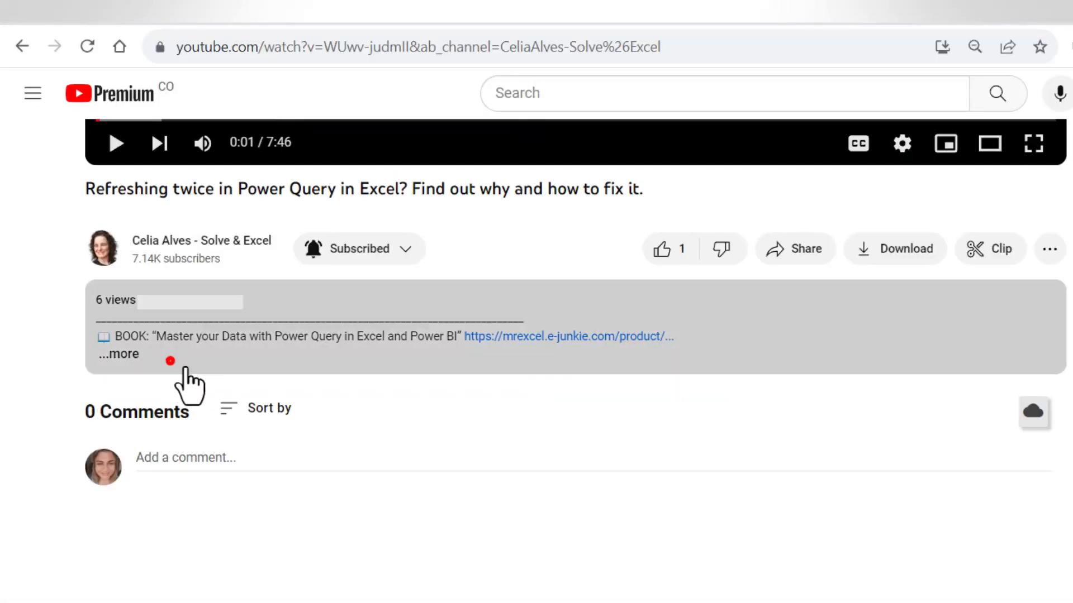
- Switch to YouTube in the browser, expand the video description and open the linked article on the Enable Background Refresh property
{"action": "left_click", "coordinate": [170, 357]}
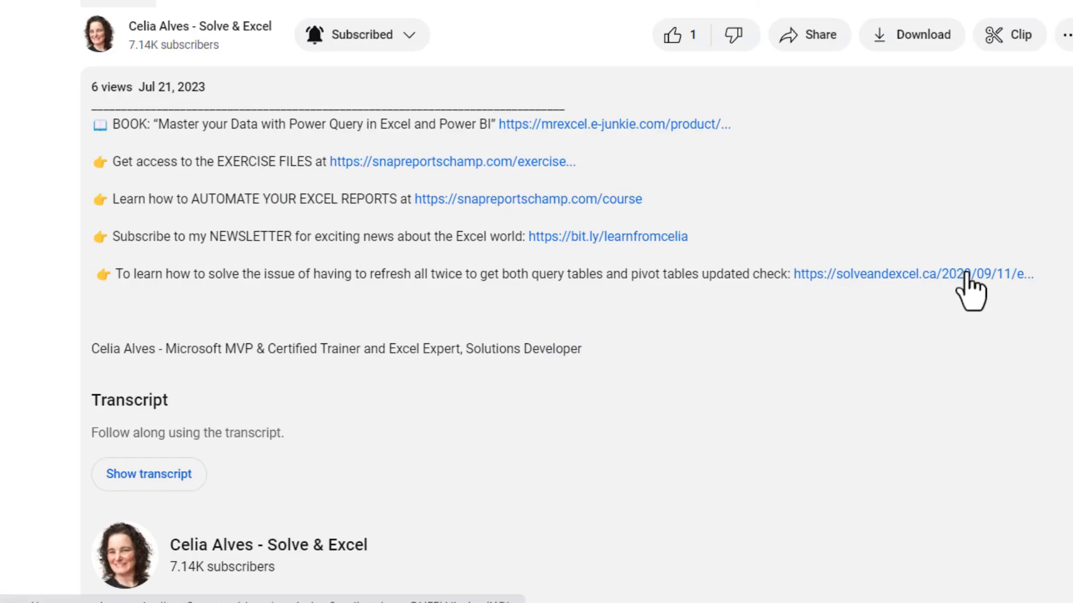
{"action": "left_click", "coordinate": [894, 482]}
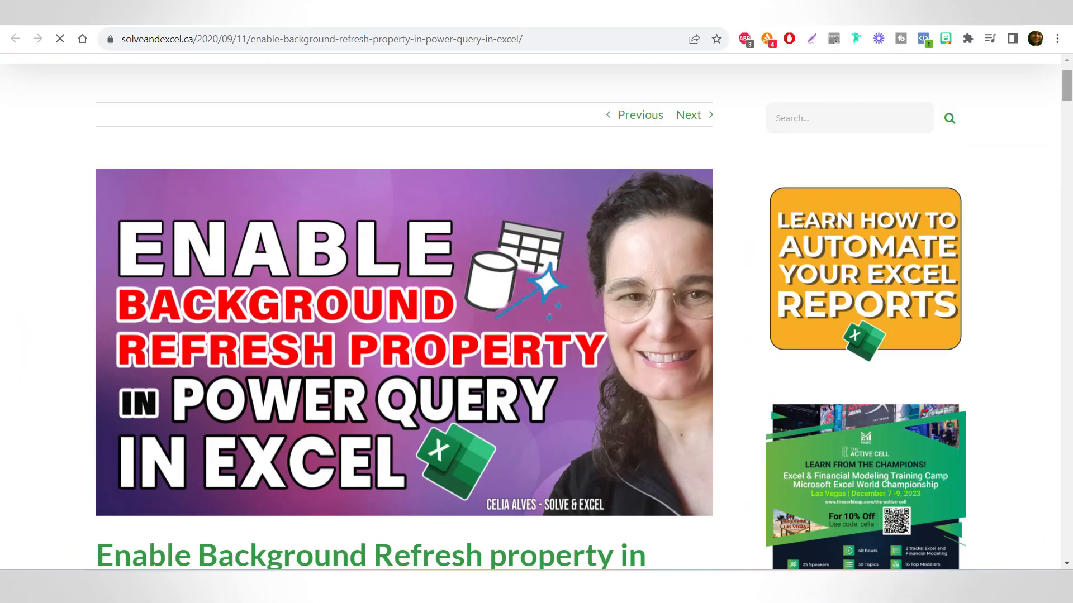
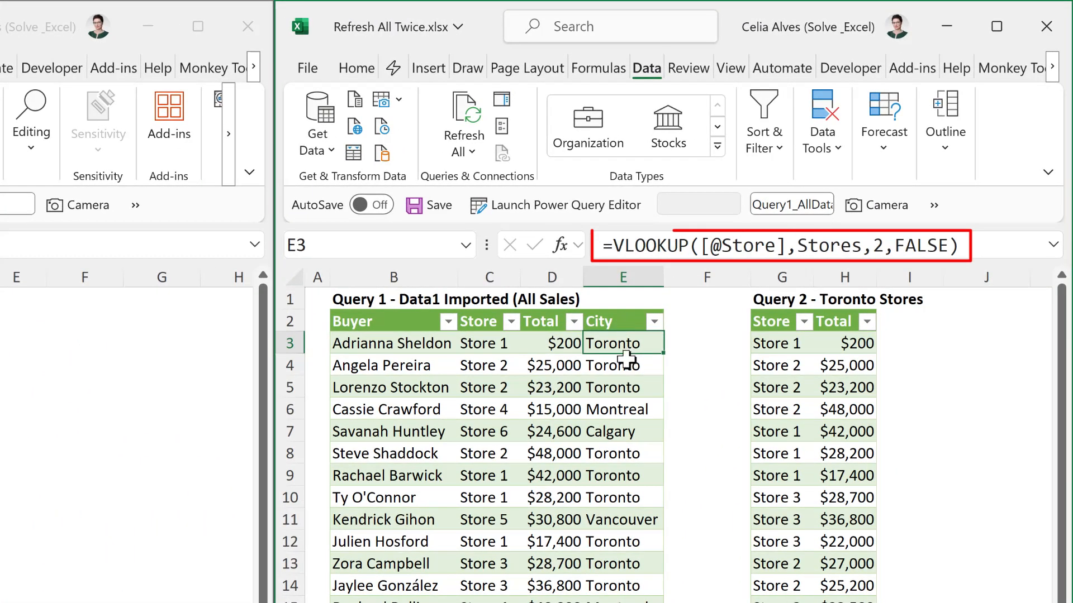
- Switch to Refresh All Twice.xlsx in Excel, maximize it, check the Stores table on Data2 and return to Query Tables
{"action": "left_click", "coordinate": [1004, 22]}
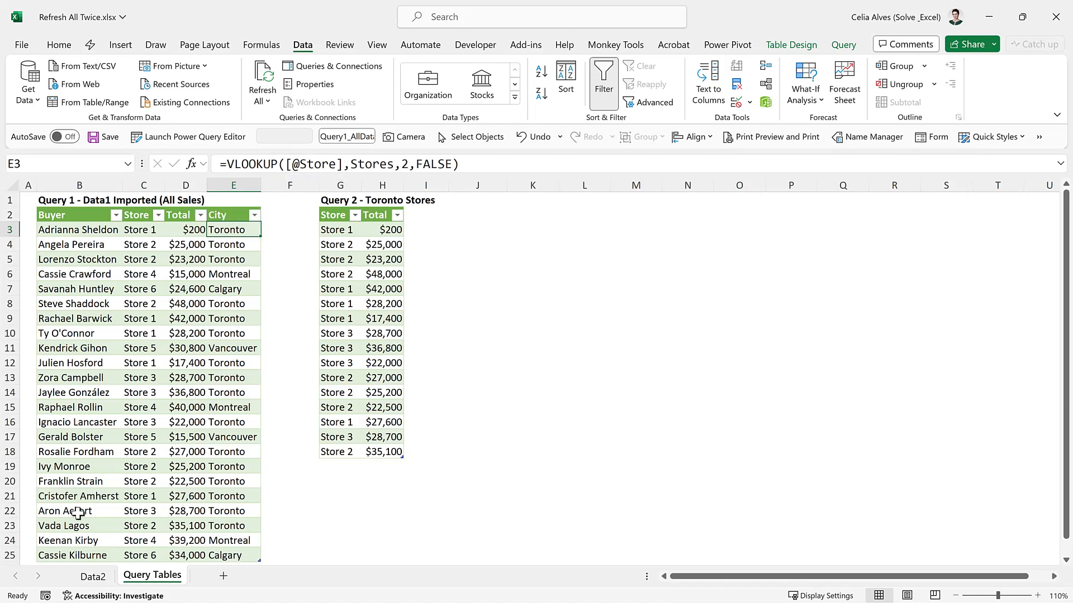
{"action": "left_click", "coordinate": [92, 578]}
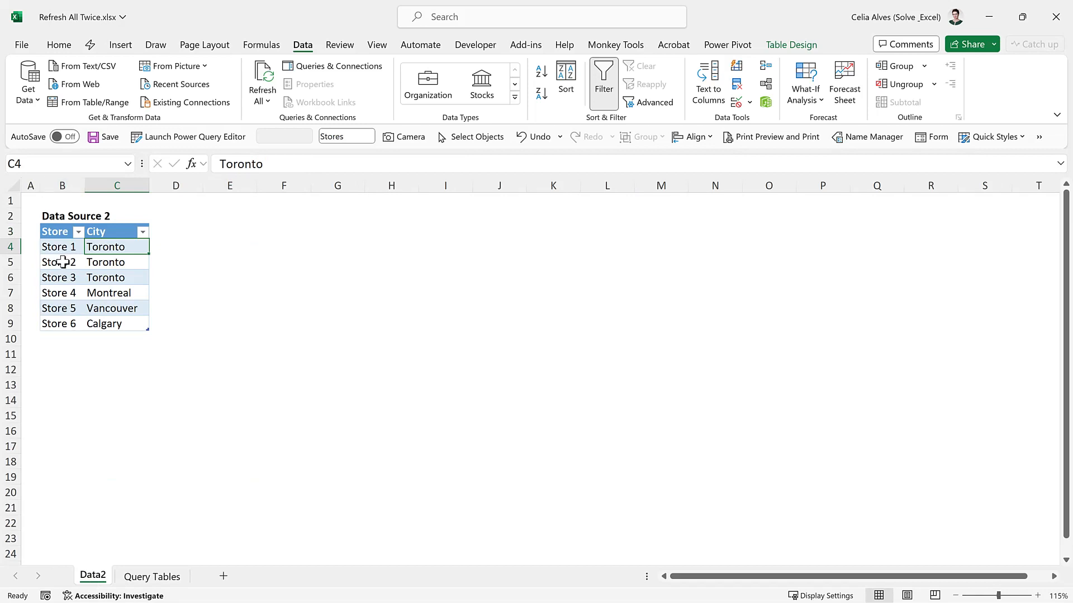
{"action": "left_click", "coordinate": [133, 577]}
- Show the workbook's queries and connections and locate the worksheet table loaded by Query1_AllData
{"action": "left_click", "coordinate": [326, 66]}
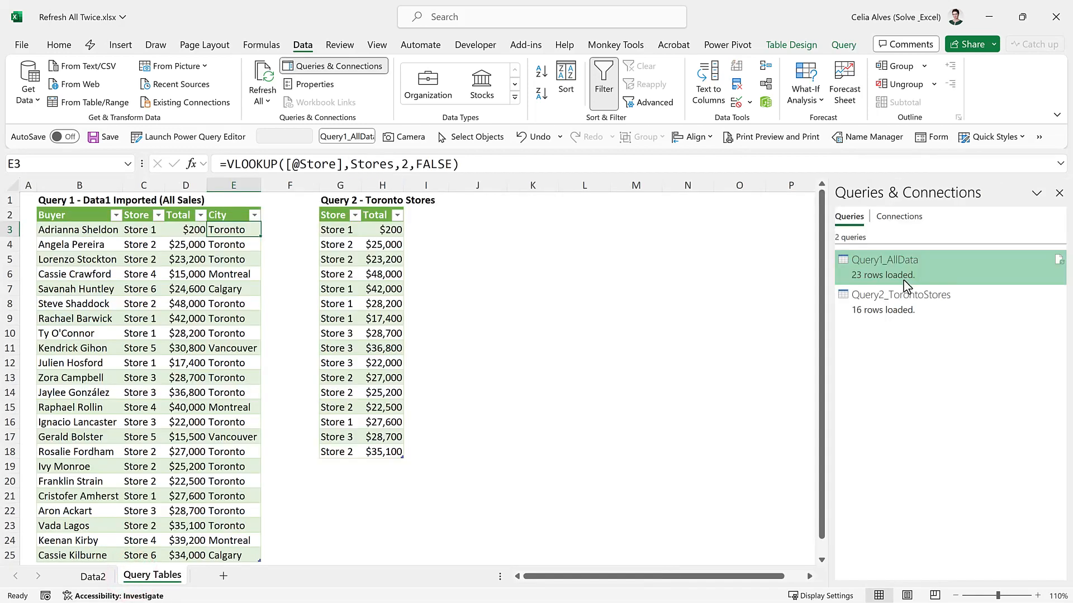
{"action": "double_click", "coordinate": [899, 269]}
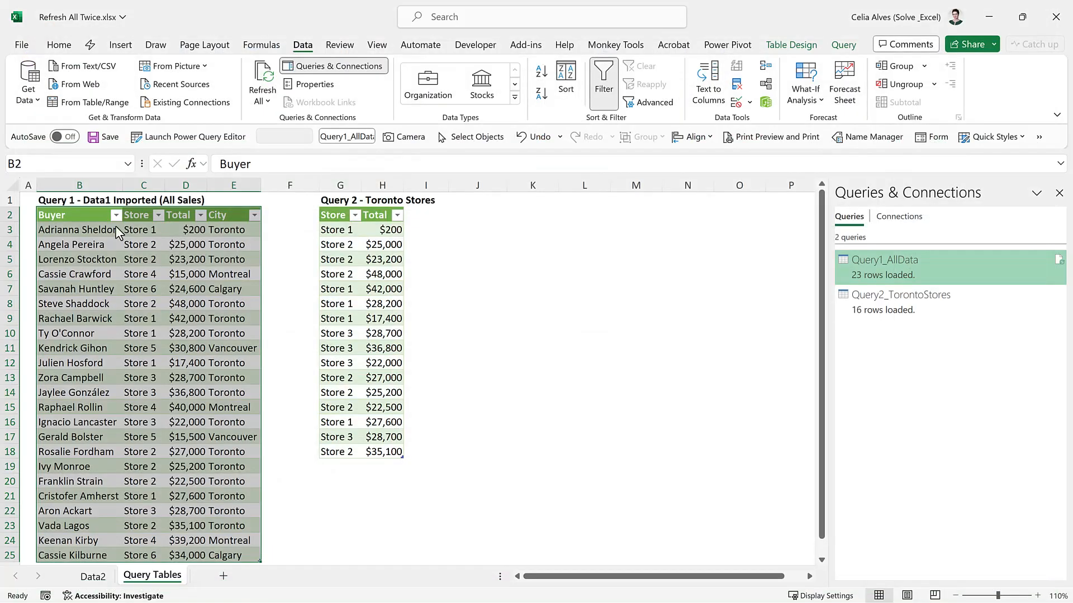
{"action": "left_click", "coordinate": [86, 225]}
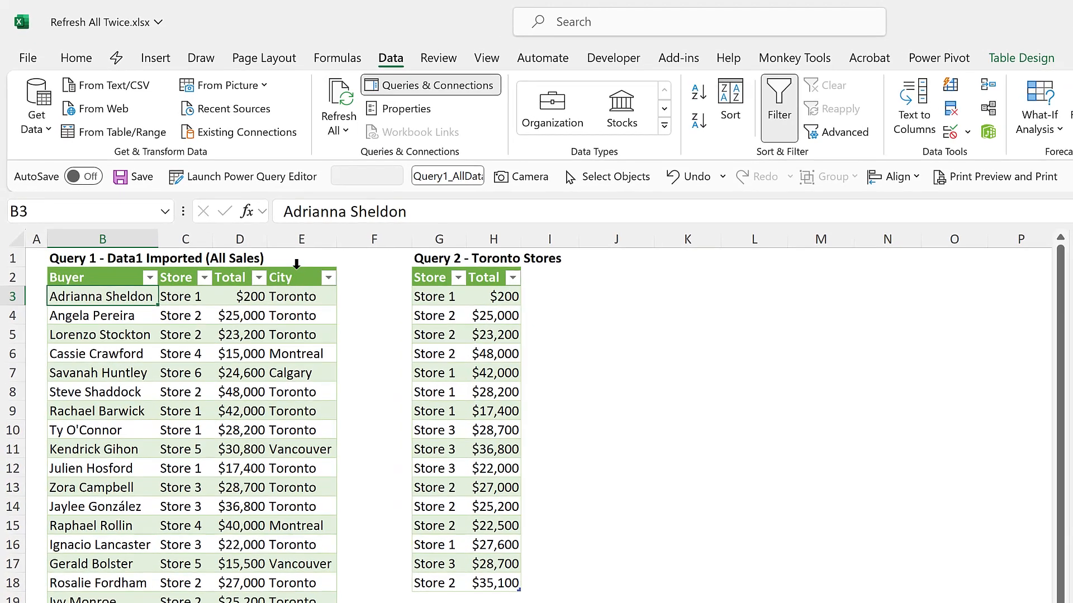
- Fill the City column cells of the Query 1 table with grey to set the VLOOKUP column apart
{"action": "left_click", "coordinate": [297, 264]}
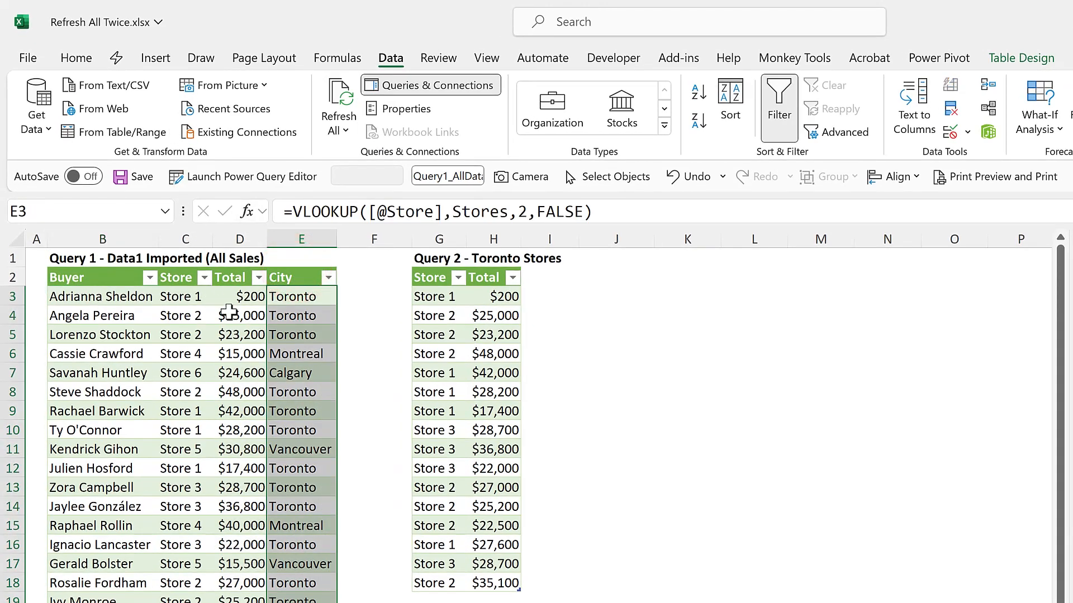
{"action": "left_click", "coordinate": [87, 62]}
{"action": "left_click", "coordinate": [264, 122]}
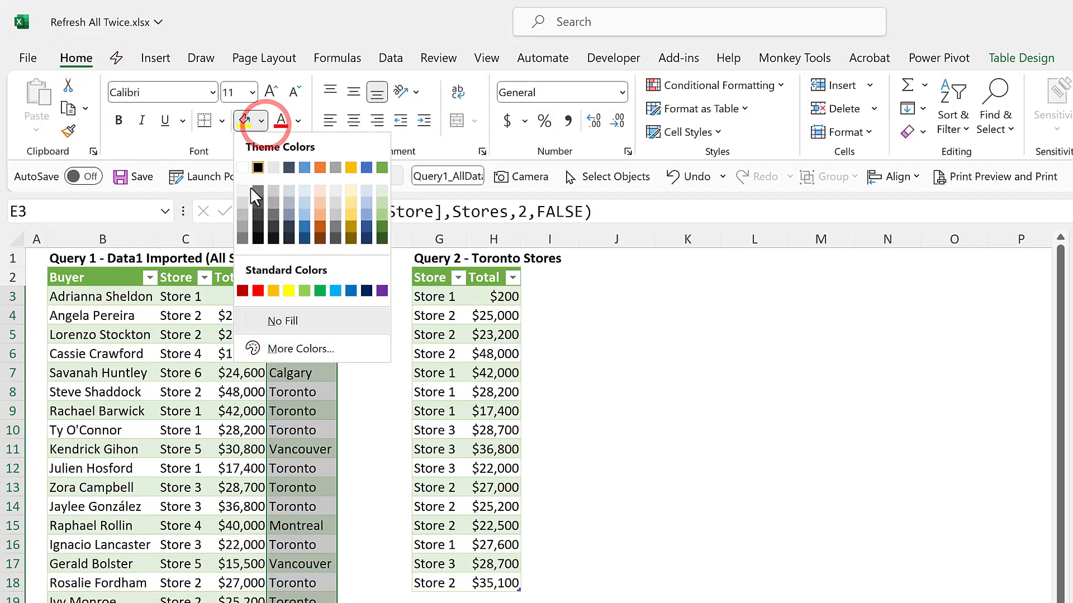
{"action": "left_click", "coordinate": [239, 217]}
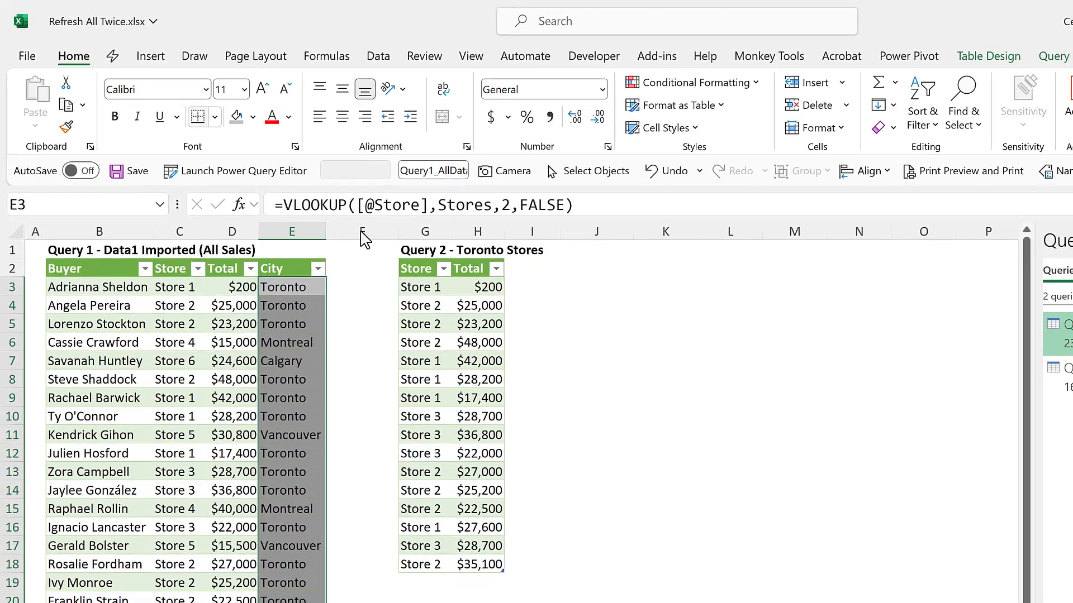
{"action": "left_click", "coordinate": [362, 305]}
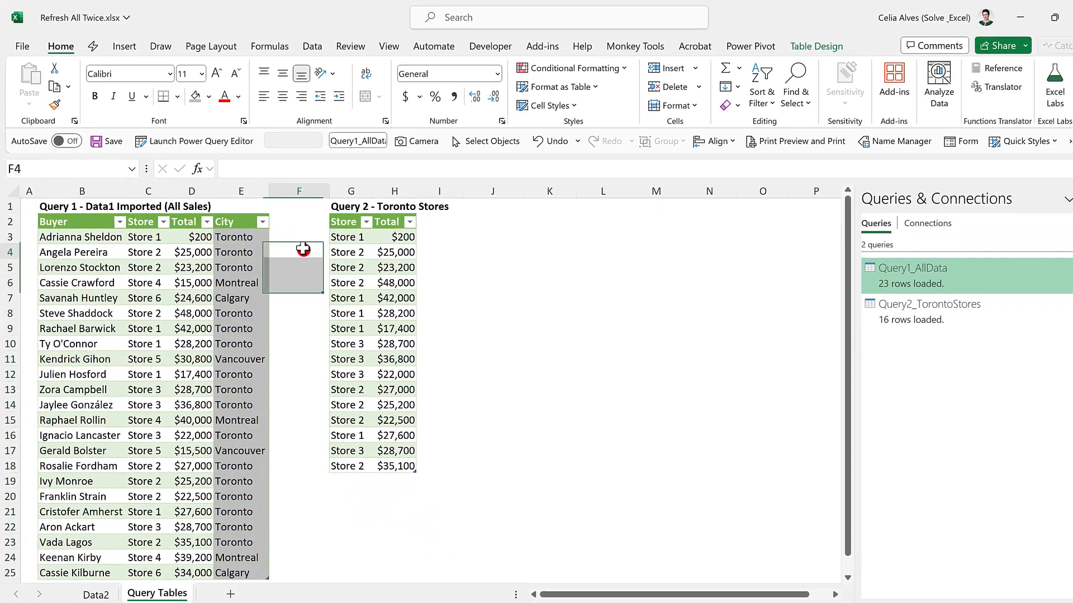
- Locate the table loaded by Query2_TorontoStores and compare it with the rows of the Query 1 table
{"action": "left_click", "coordinate": [1068, 376]}
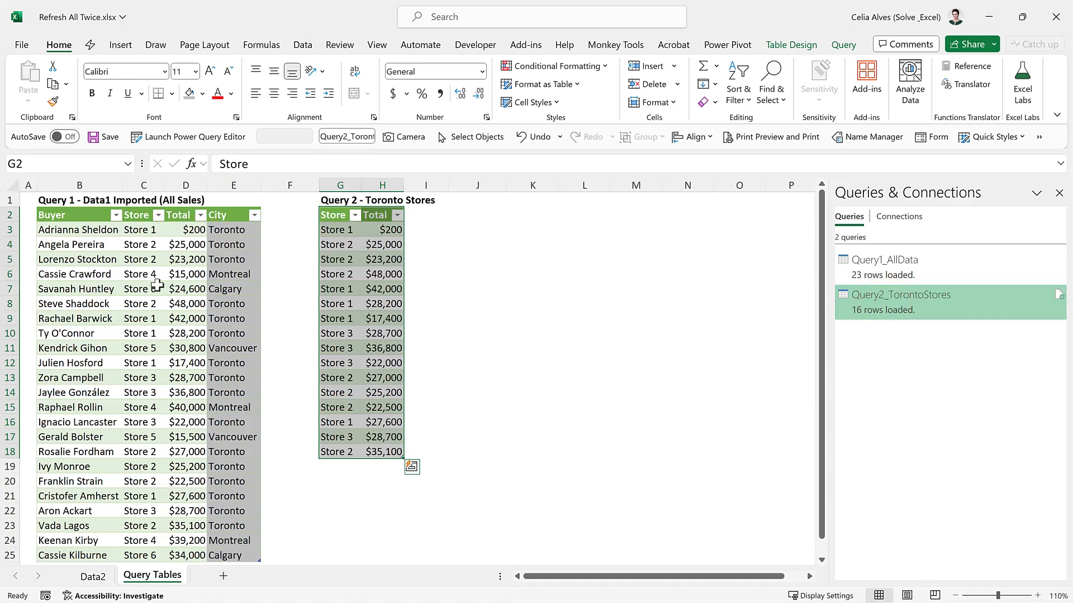
{"action": "left_click", "coordinate": [156, 285]}
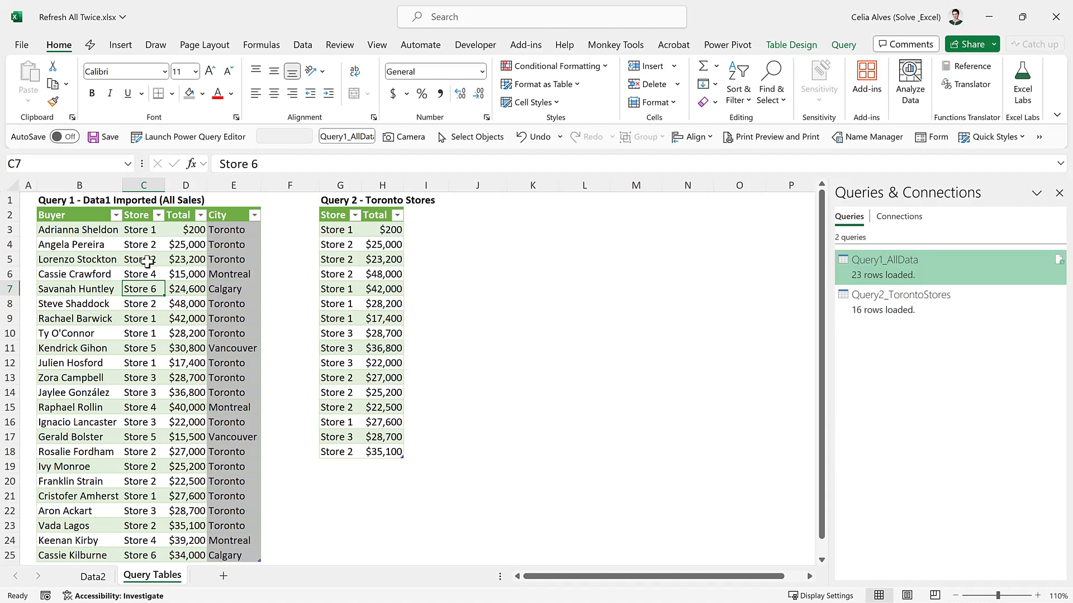
{"action": "left_click", "coordinate": [147, 261]}
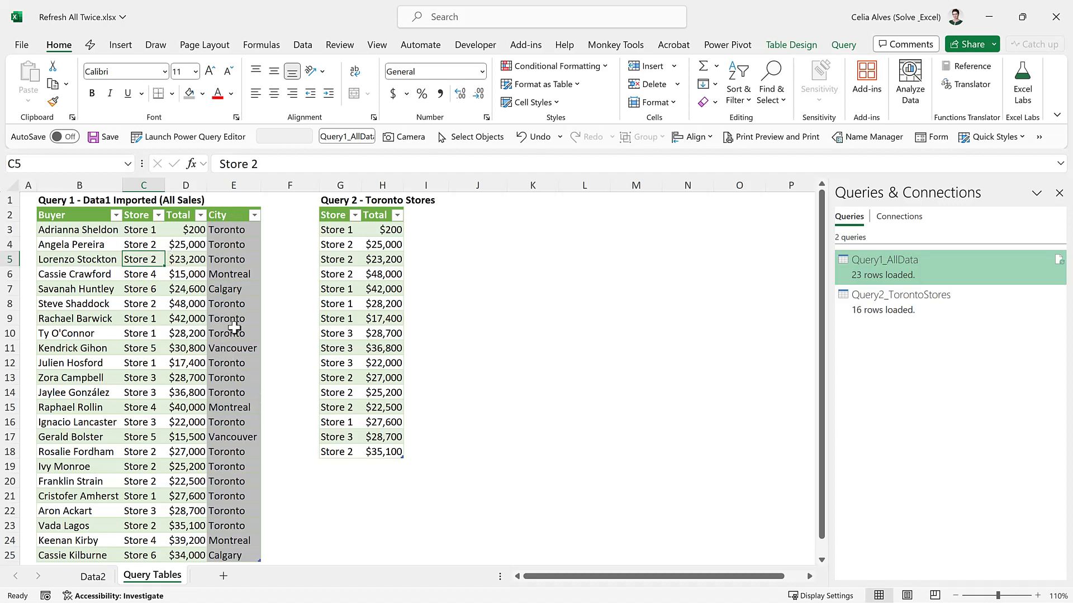
- Restore Refresh All Twice.xlsx beside Data1.xlsx and set the first Total in Data Source 1 (cell D4) to 300
{"action": "left_click", "coordinate": [274, 23]}
{"action": "left_click", "coordinate": [74, 275]}
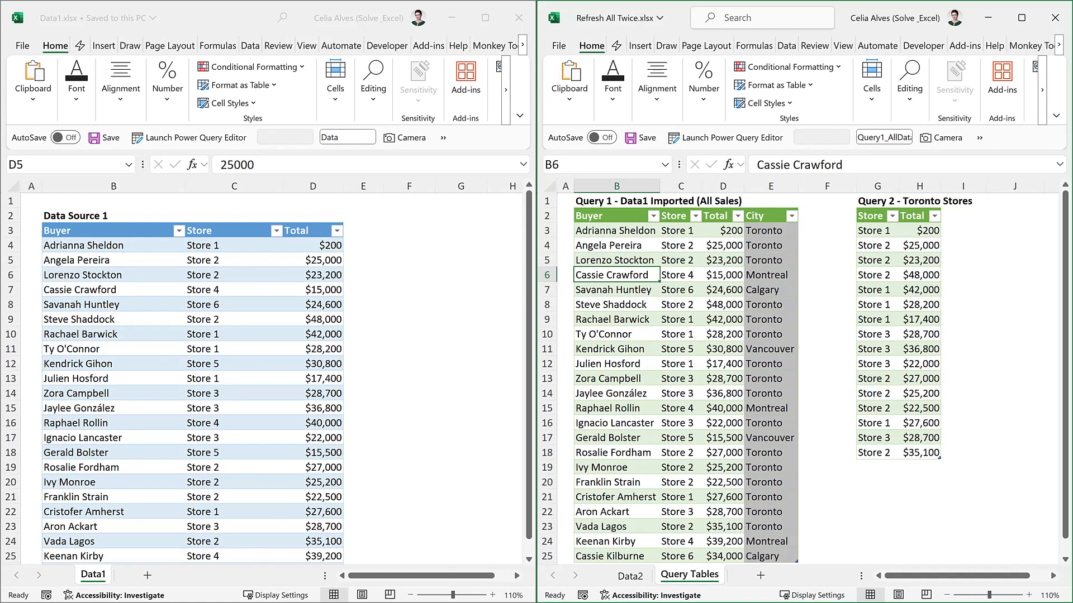
{"action": "left_click", "coordinate": [423, 286]}
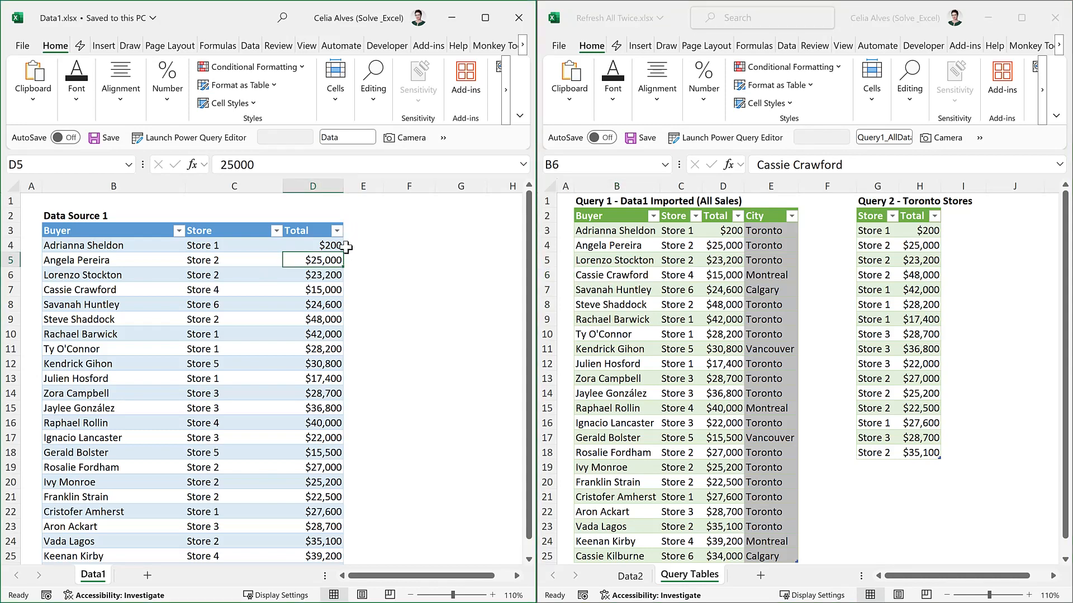
{"action": "left_click", "coordinate": [324, 244]}
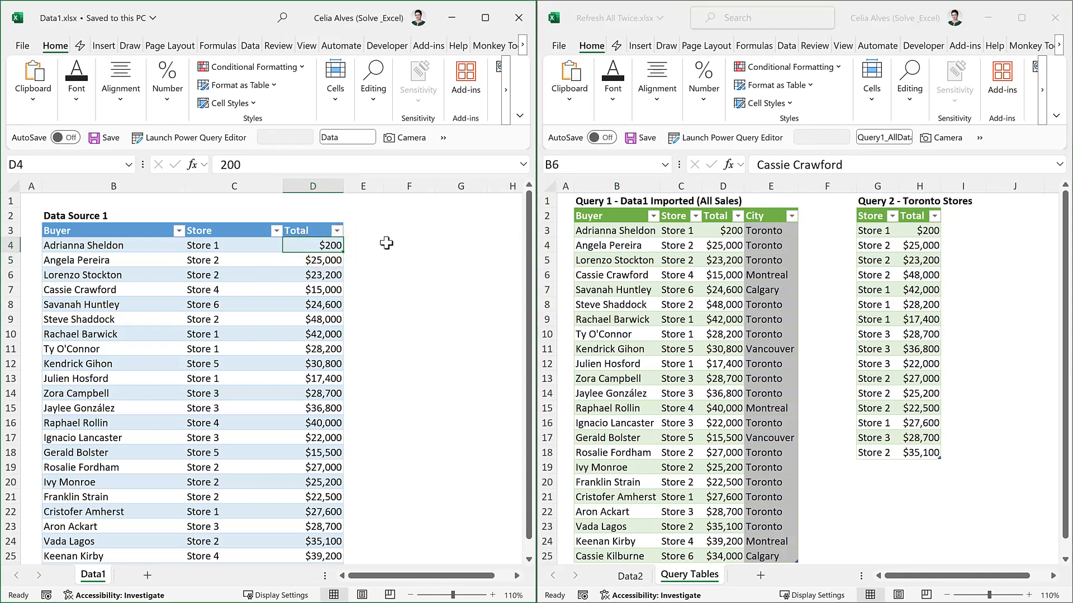
{"action": "type", "text": "300"}
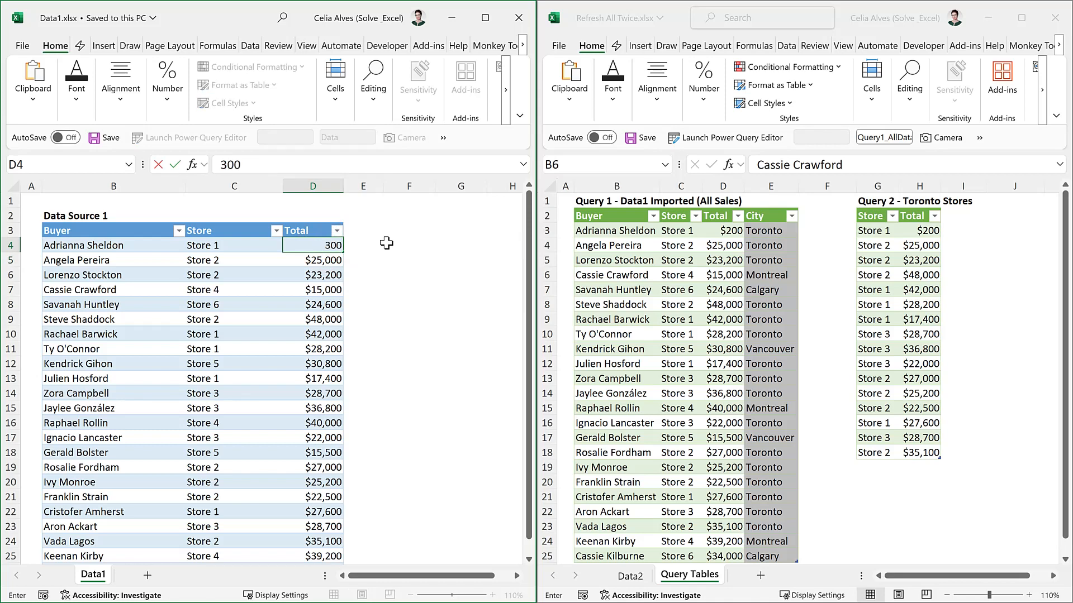
{"action": "key", "text": "Return"}
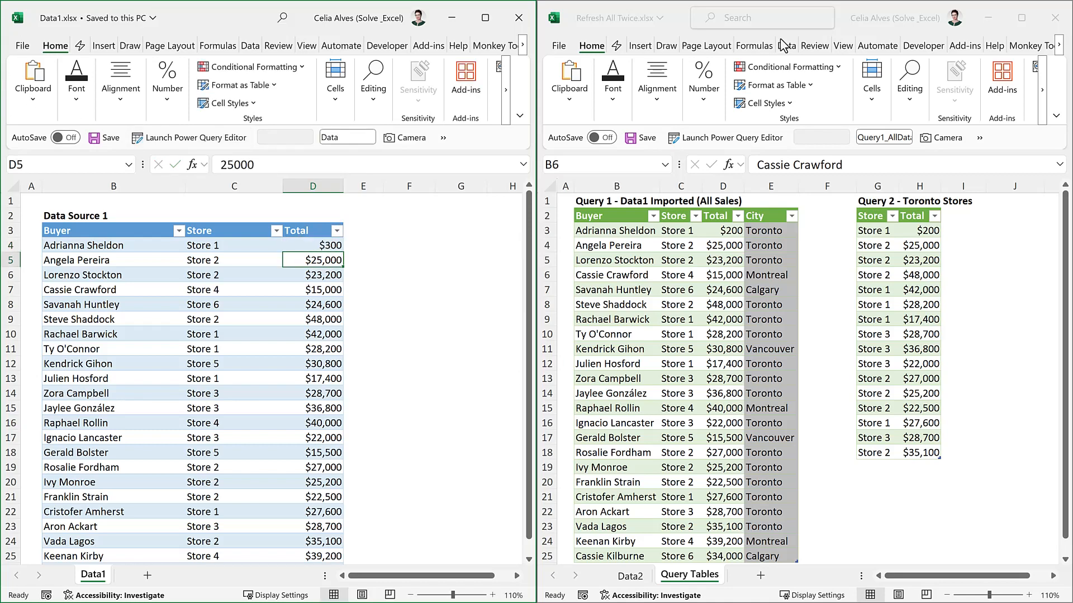
- Run Refresh All twice in Refresh All Twice.xlsx to bring the changed source total into both query tables
{"action": "left_click", "coordinate": [787, 46]}
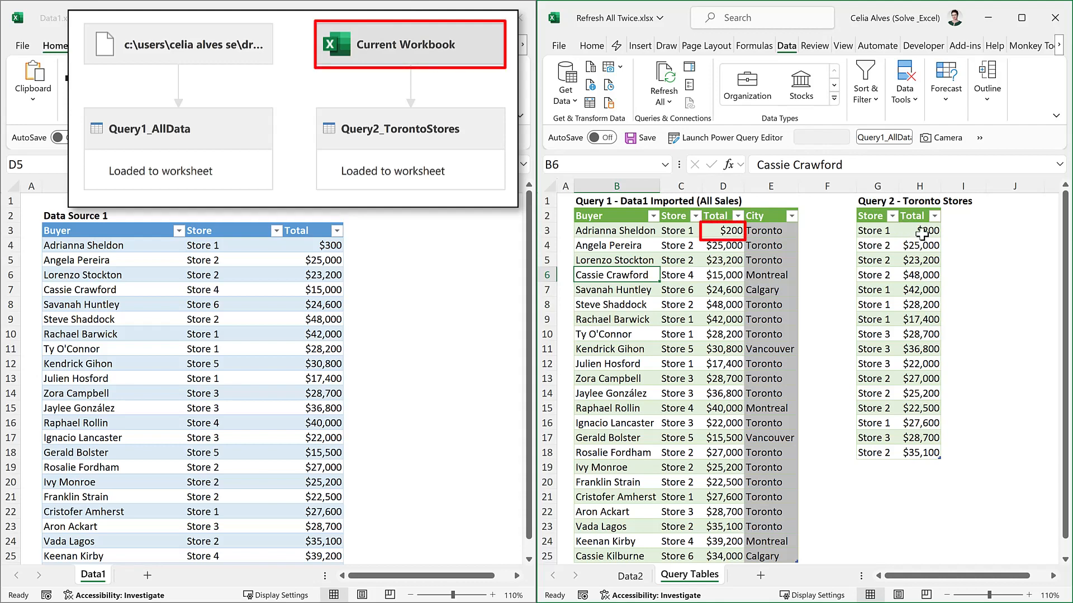
{"action": "left_click", "coordinate": [726, 230]}
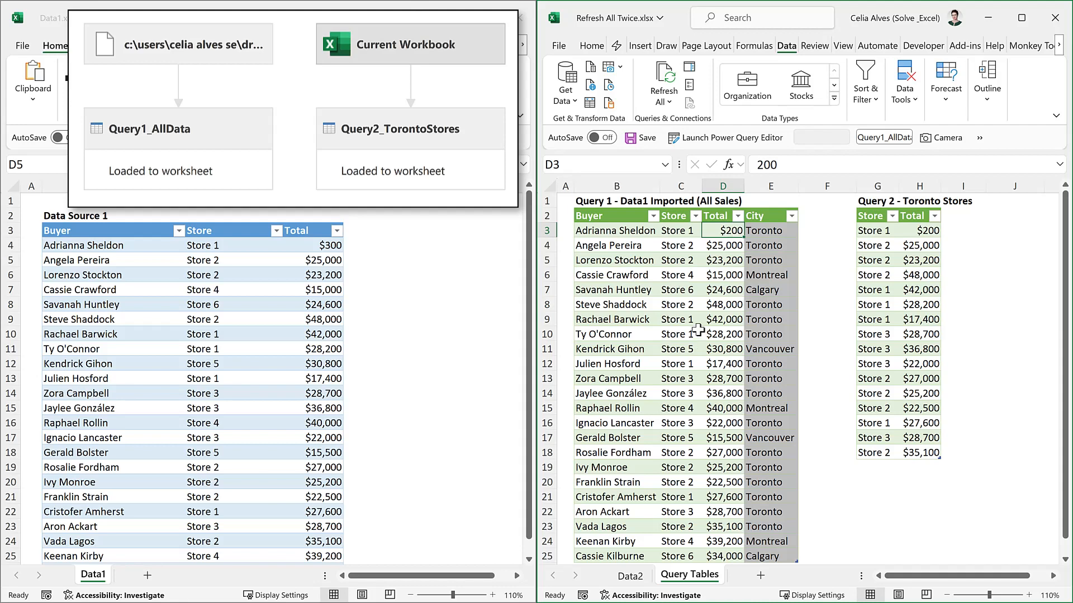
{"action": "left_click", "coordinate": [665, 75]}
{"action": "left_click", "coordinate": [670, 81]}
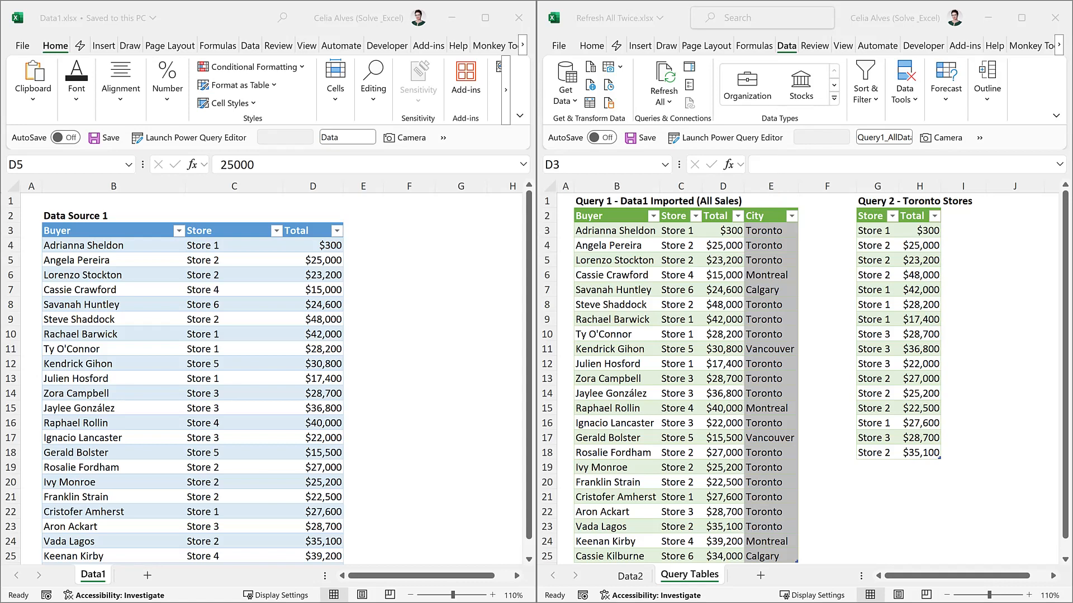
- Delete worksheet column E, which holds the City lookup column of the Query 1 table
{"action": "left_click", "coordinate": [771, 231]}
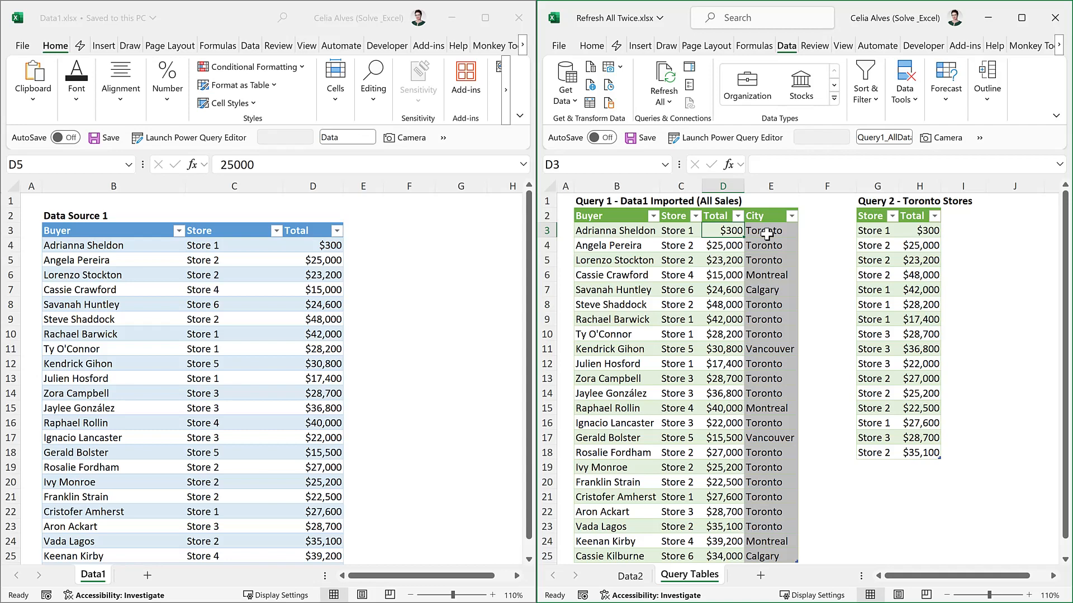
{"action": "left_click", "coordinate": [767, 189]}
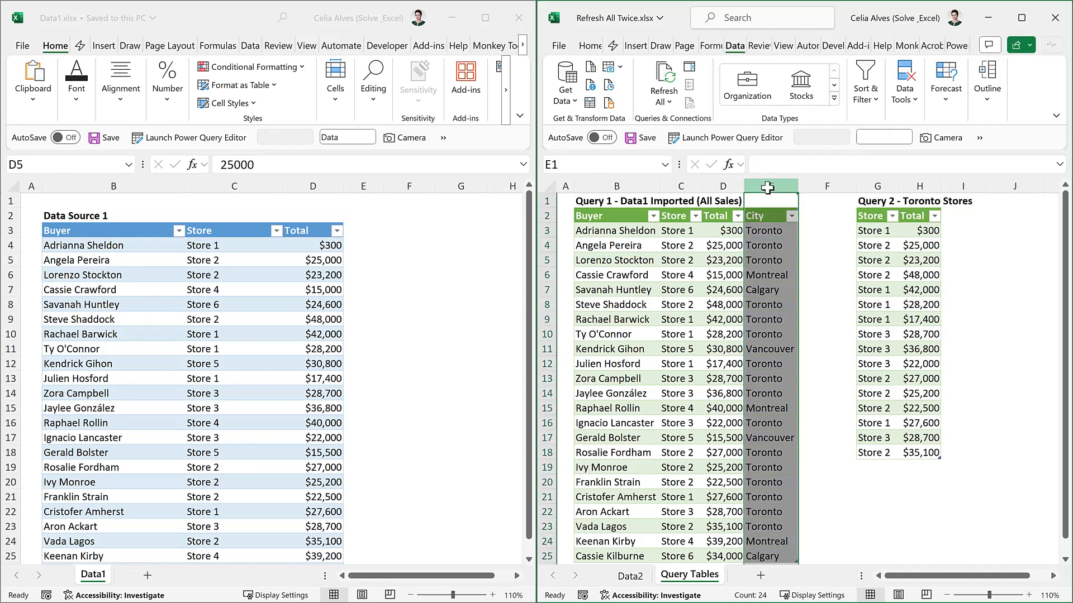
{"action": "key", "text": "ctrl+minus"}
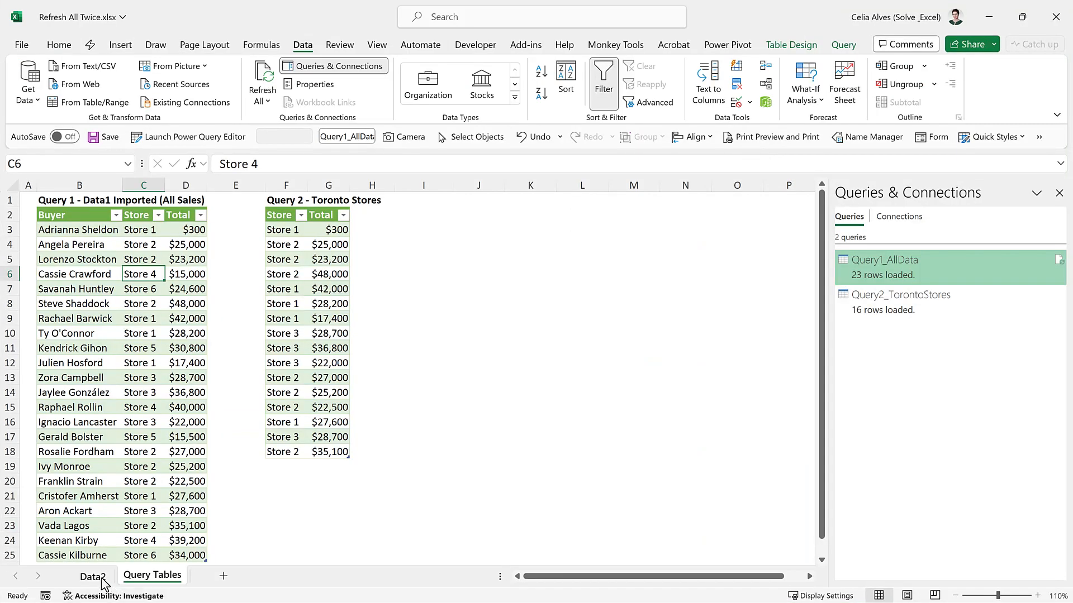
- Create a Power Query query from the Data Source 2 table of stores and cities on the Data2 sheet
{"action": "left_click", "coordinate": [95, 577]}
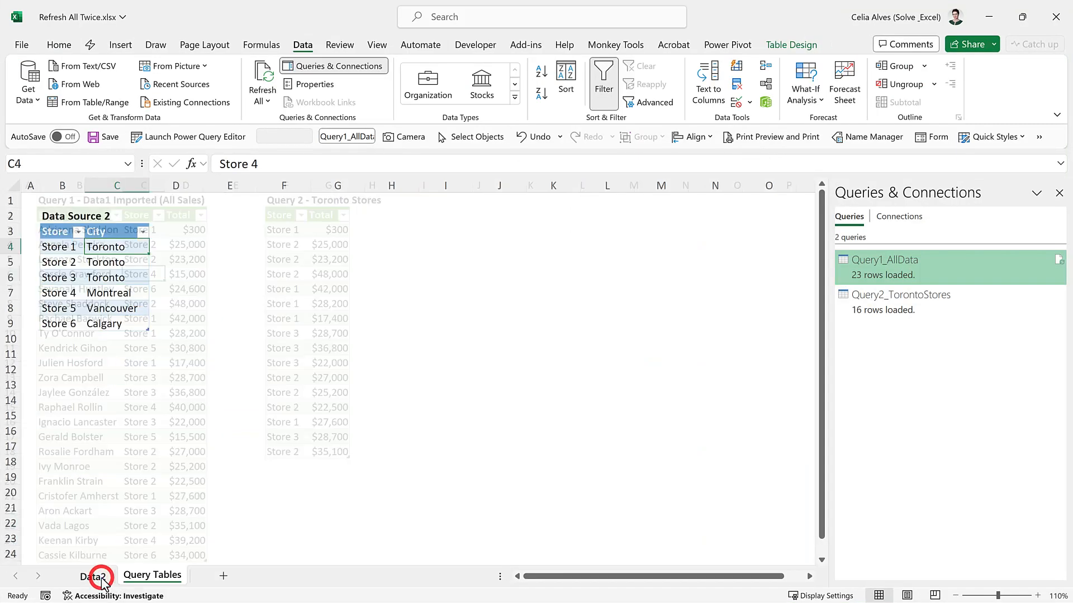
{"action": "left_click", "coordinate": [112, 263]}
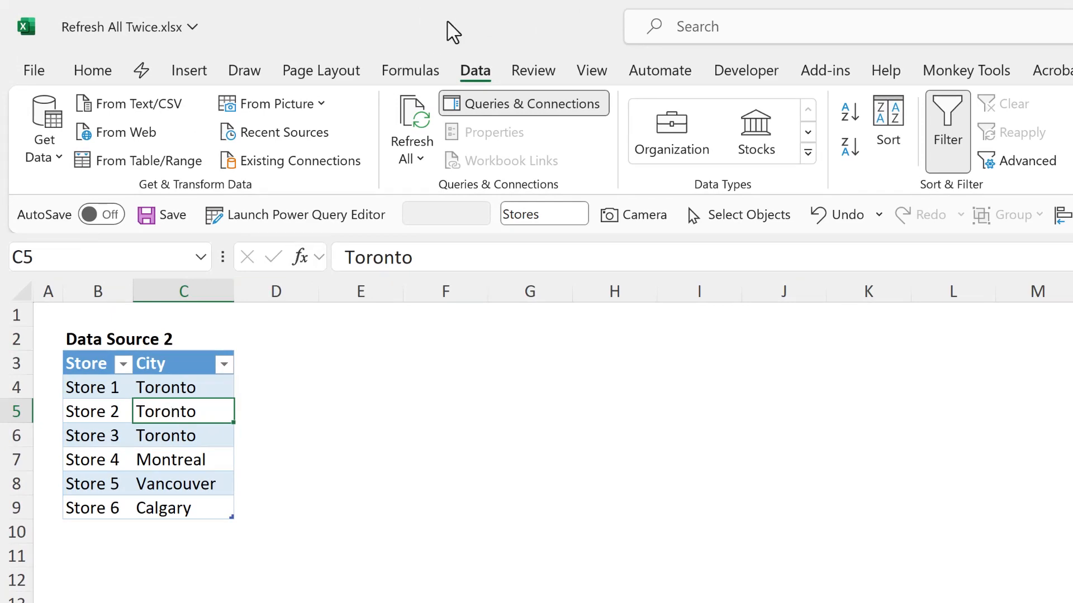
{"action": "left_click", "coordinate": [472, 70]}
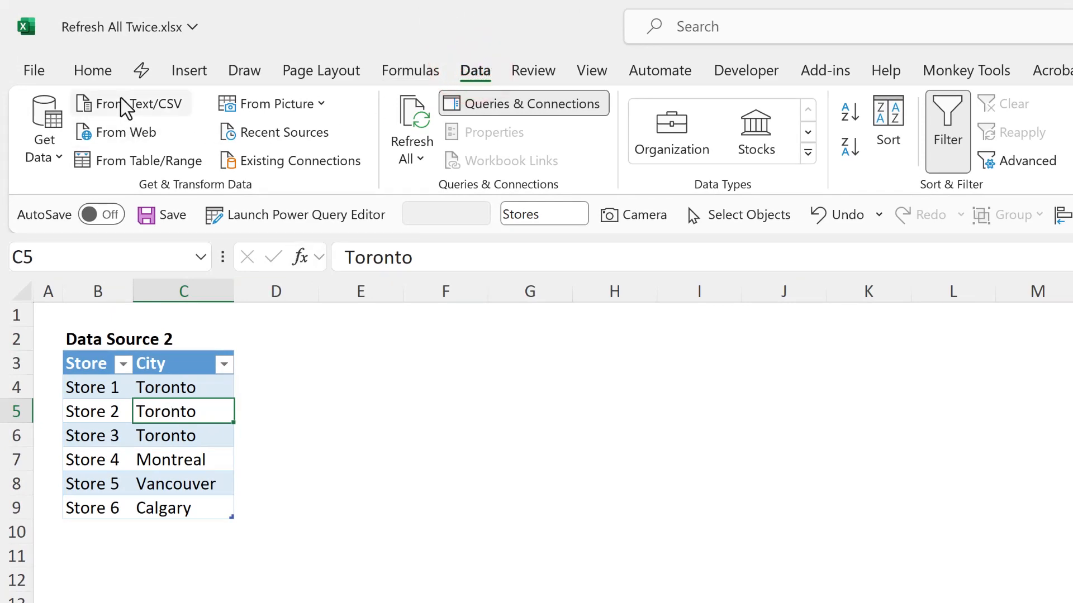
{"action": "left_click", "coordinate": [123, 166]}
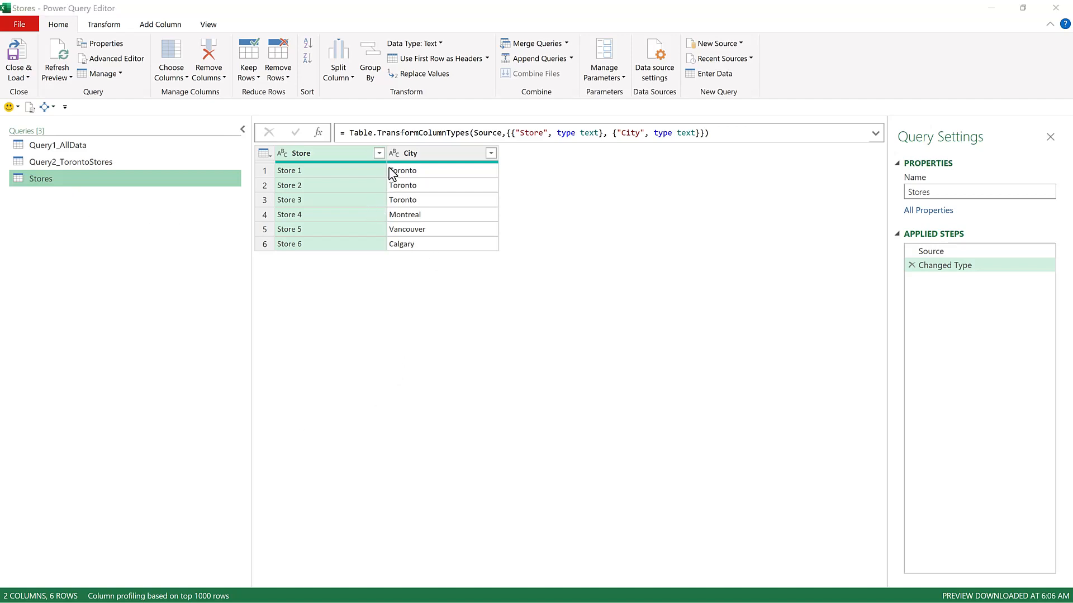
- Merge the Stores query into Query1_AllData after its Changed Type step, matching both Store columns with a Left Outer join
{"action": "left_click", "coordinate": [81, 144]}
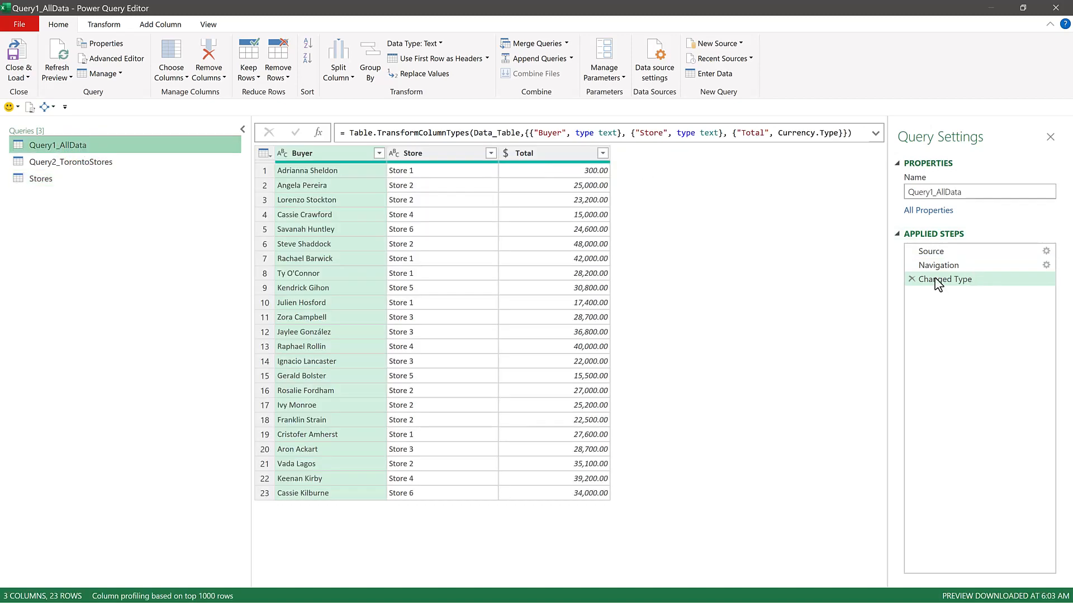
{"action": "left_click", "coordinate": [943, 251]}
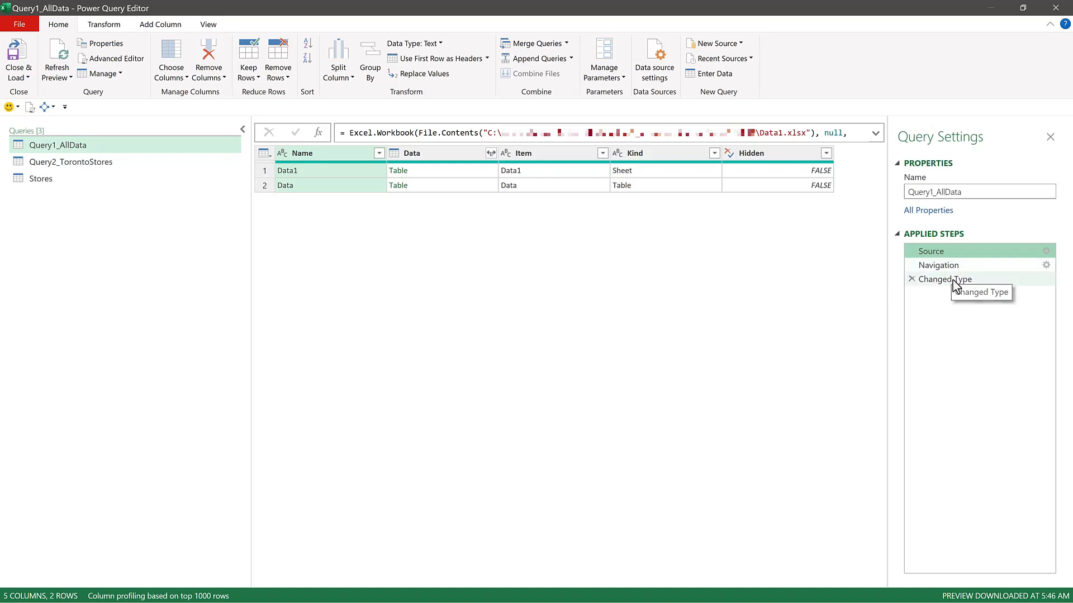
{"action": "left_click", "coordinate": [954, 281]}
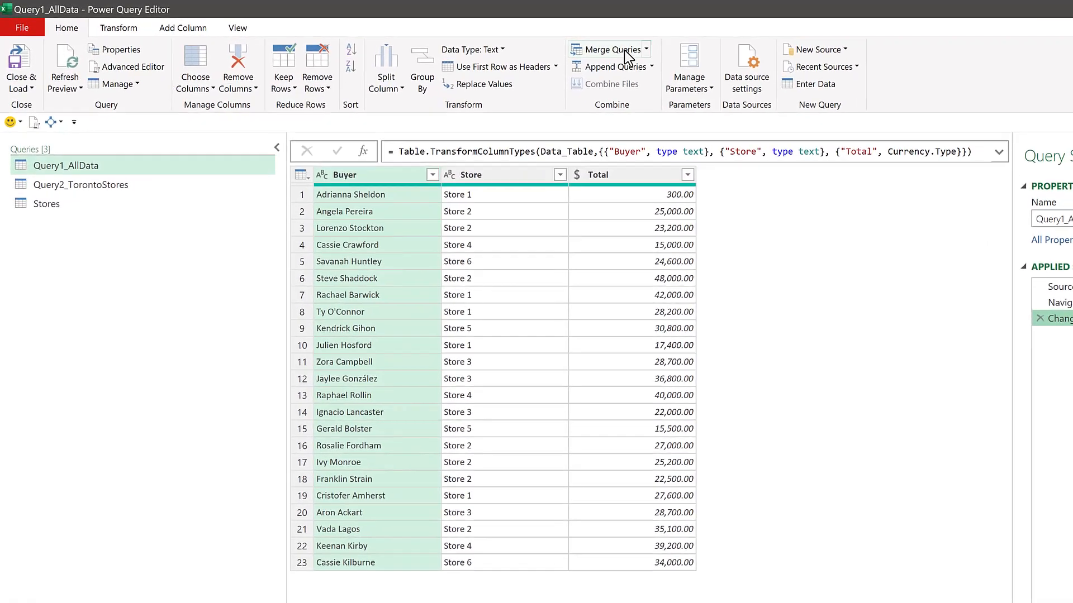
{"action": "left_click", "coordinate": [645, 49]}
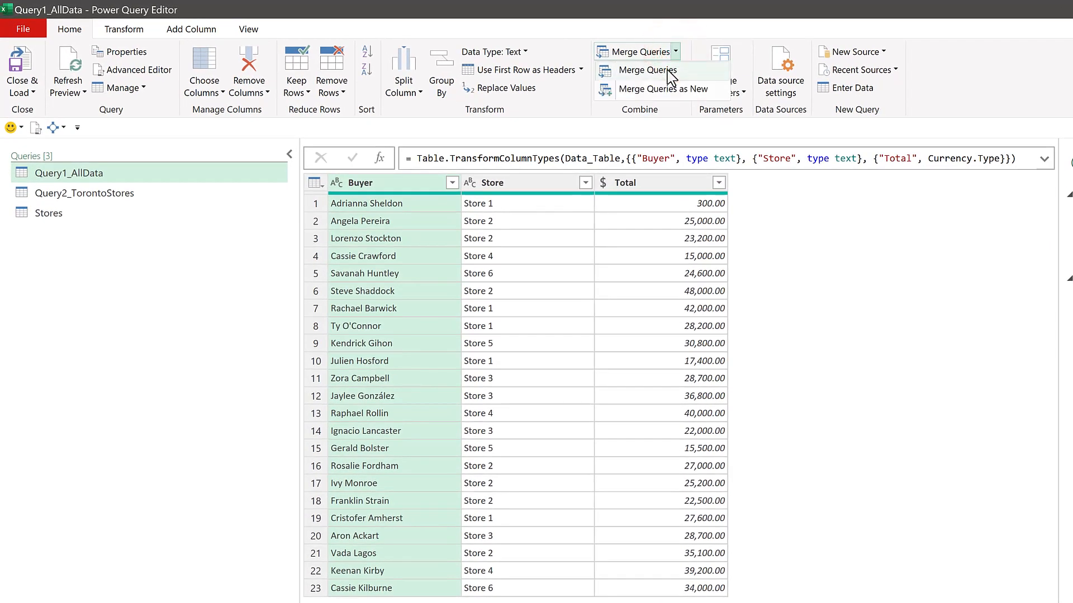
{"action": "left_click", "coordinate": [669, 71]}
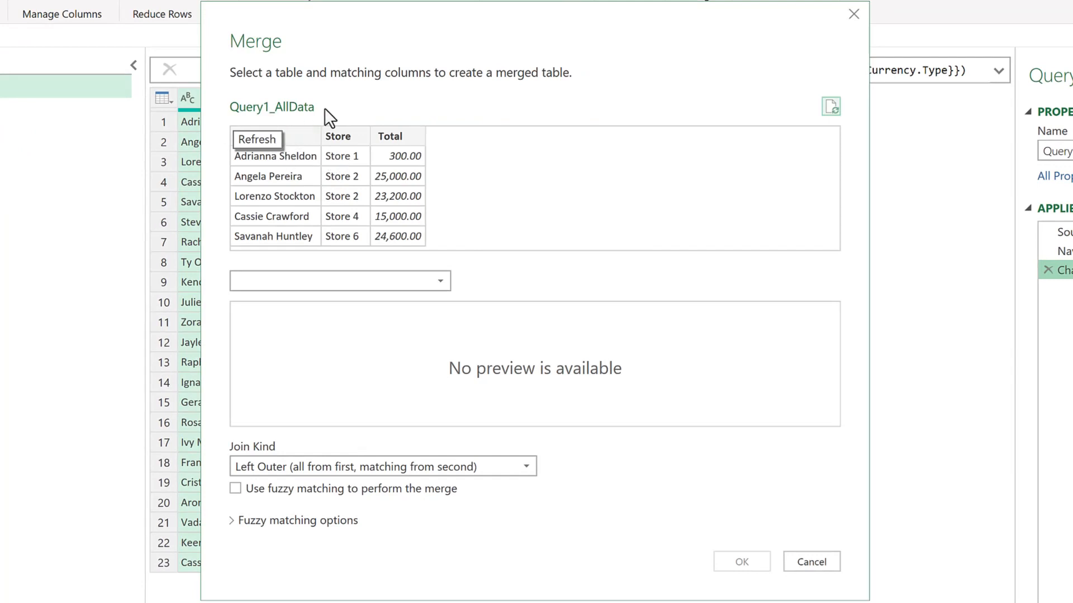
{"action": "left_click", "coordinate": [317, 279]}
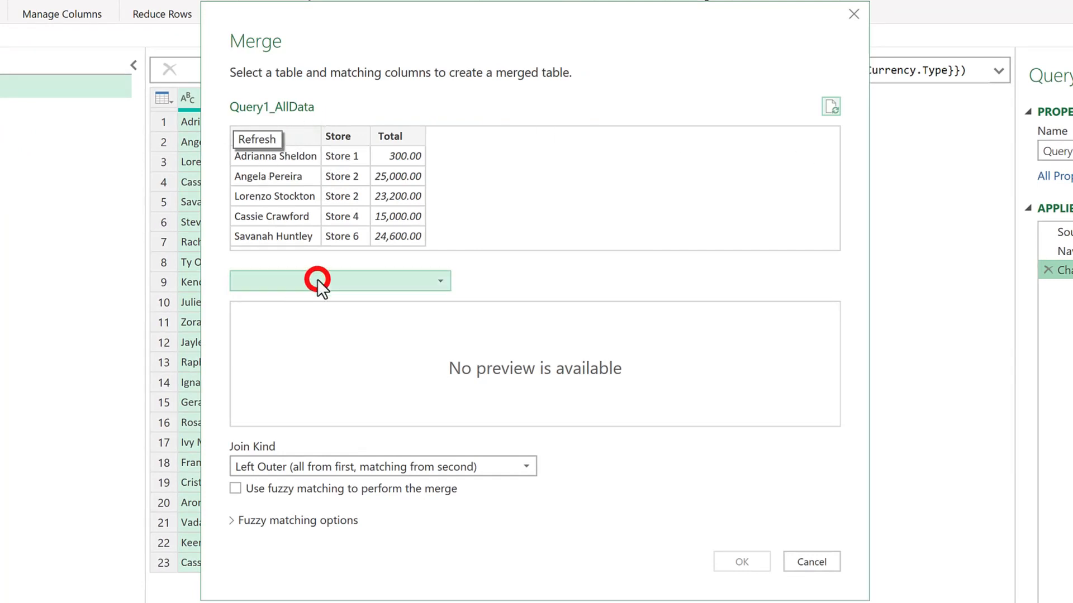
{"action": "left_click", "coordinate": [259, 340]}
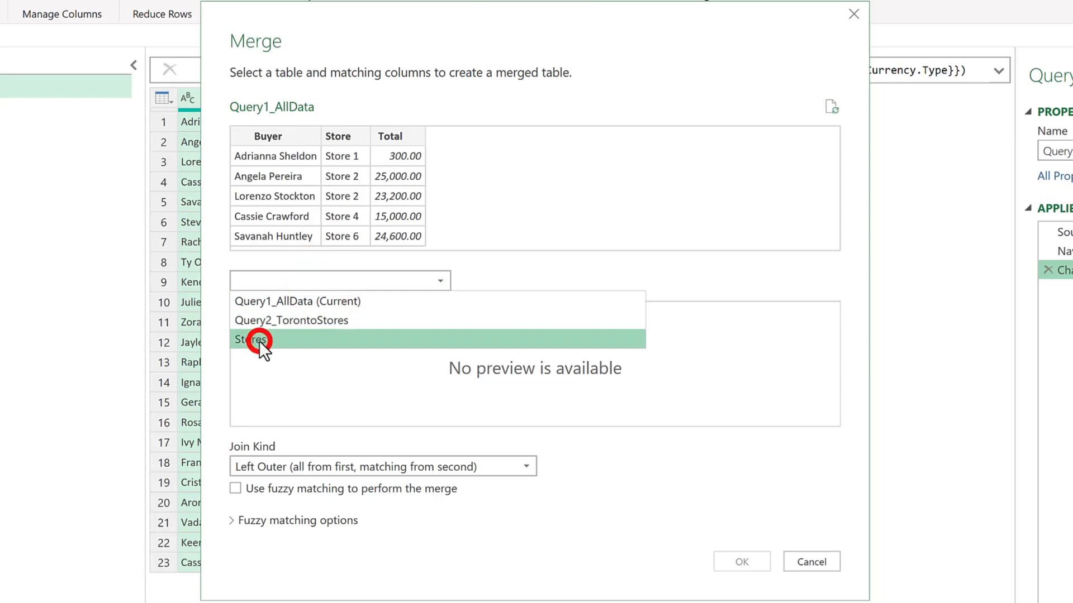
{"action": "left_click", "coordinate": [350, 136]}
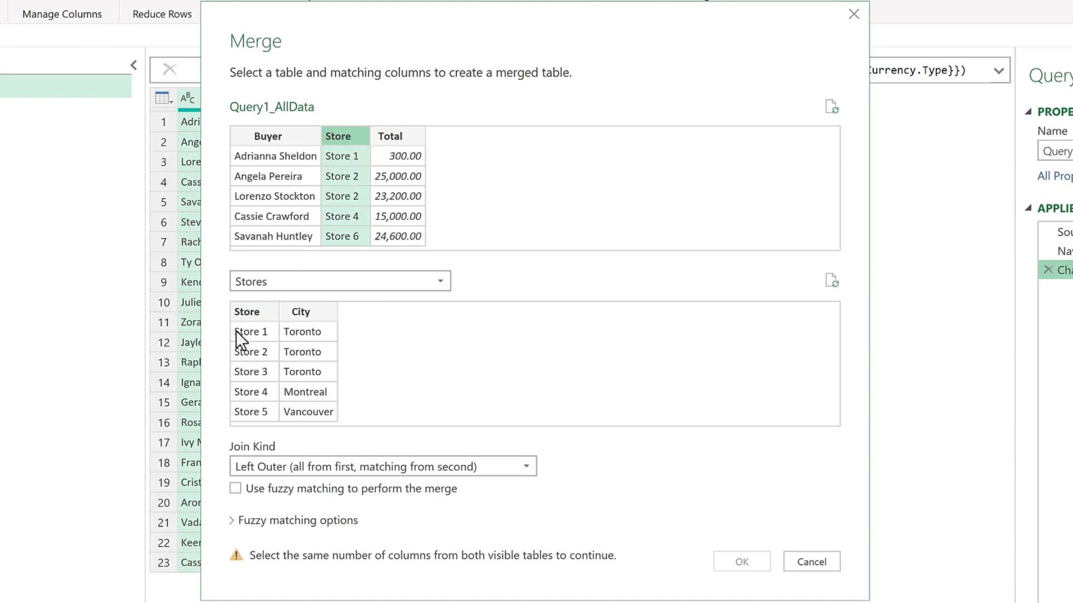
{"action": "left_click", "coordinate": [248, 314]}
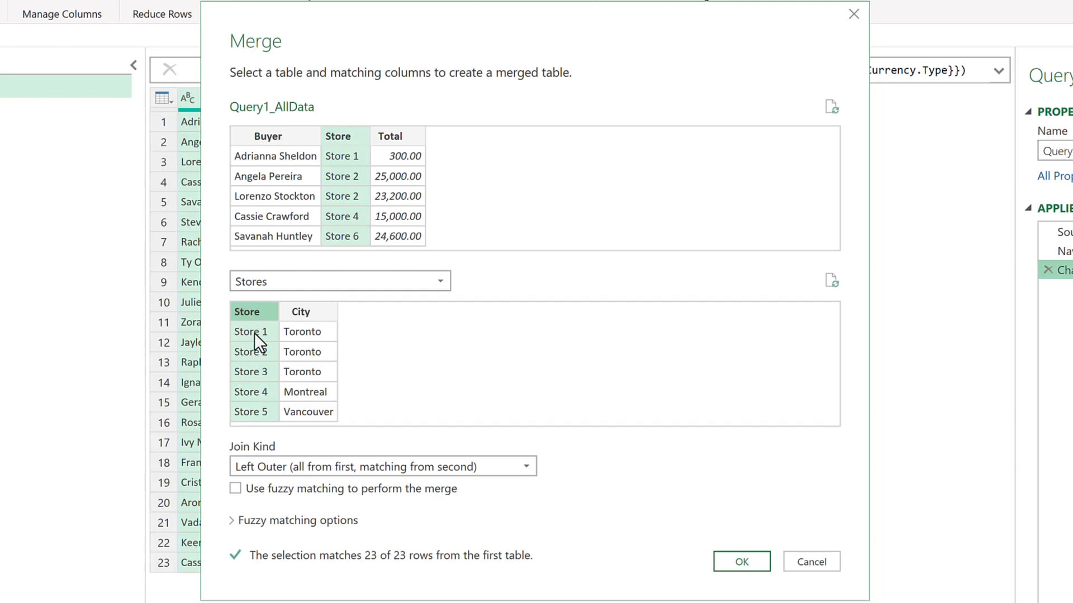
{"action": "left_click", "coordinate": [525, 468]}
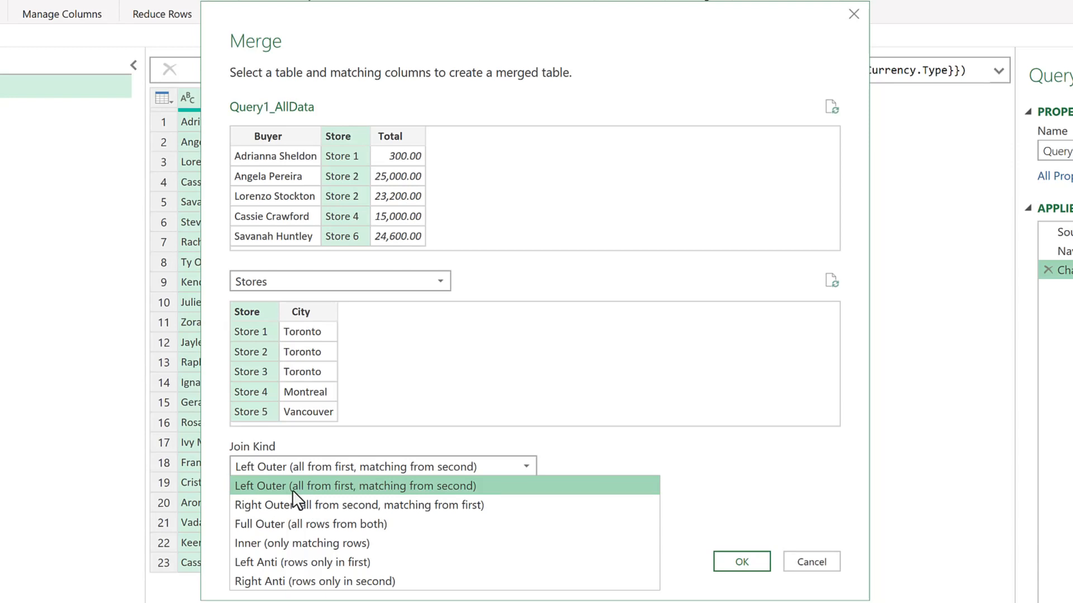
{"action": "left_click", "coordinate": [388, 485]}
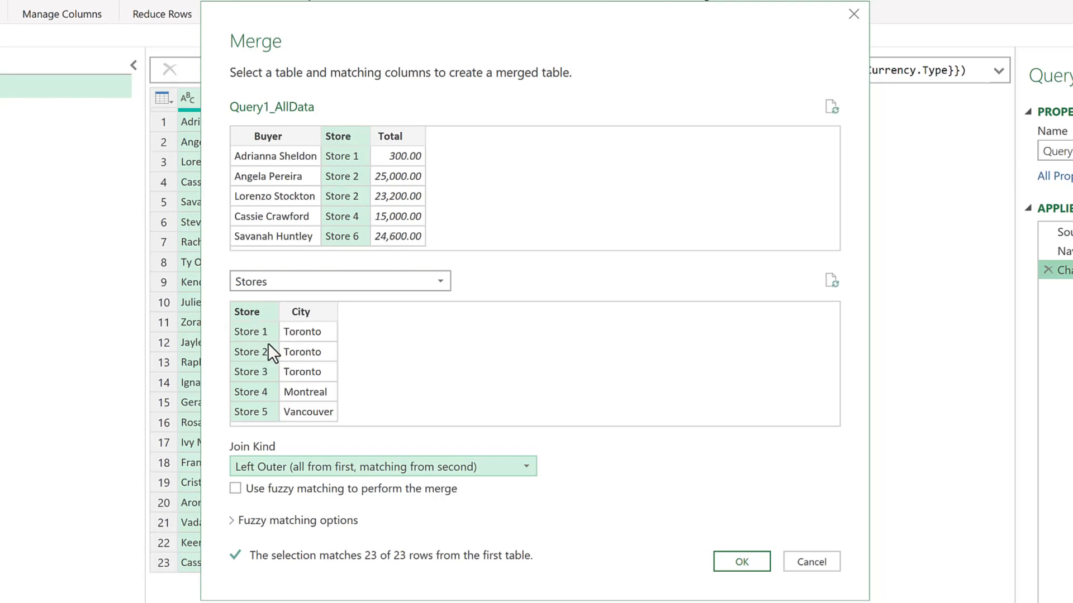
{"action": "left_click", "coordinate": [740, 560]}
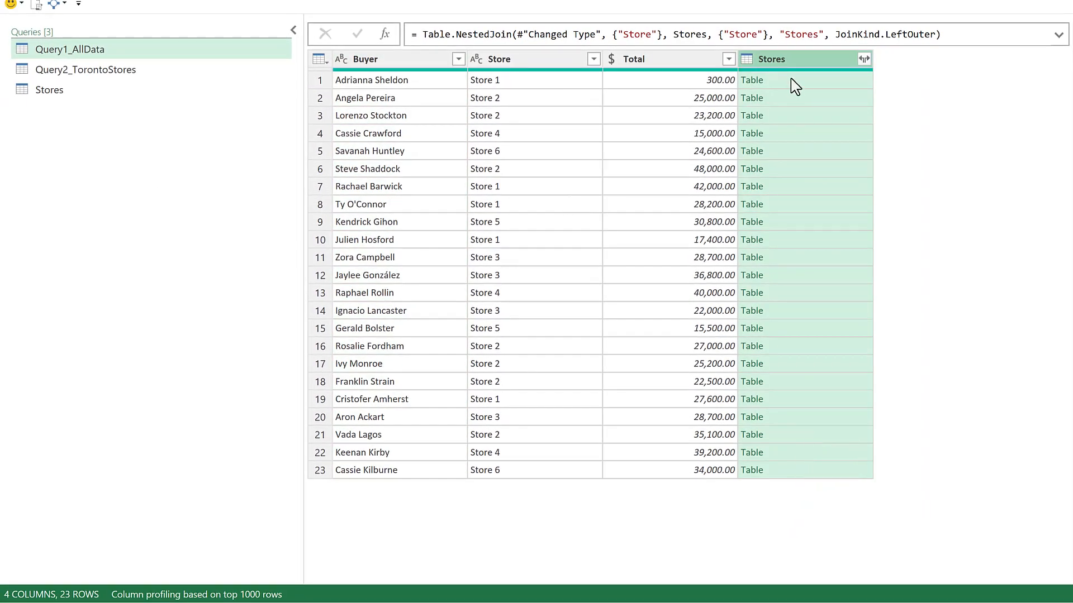
- Preview the nested tables in the merged Stores column and expand only City, without the original column name as prefix
{"action": "left_click", "coordinate": [790, 81]}
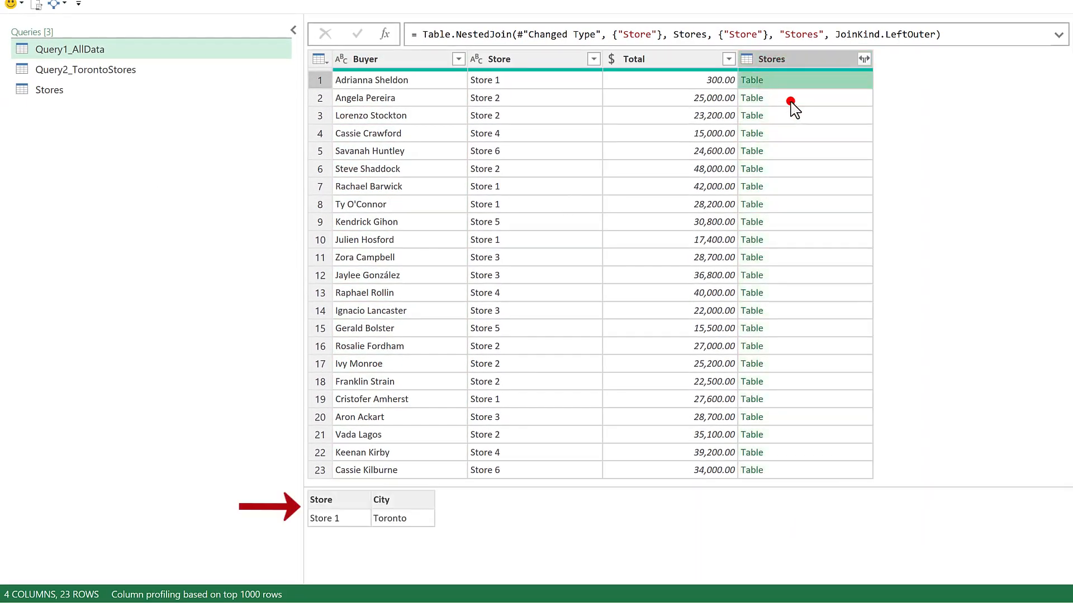
{"action": "left_click", "coordinate": [790, 98]}
{"action": "left_click", "coordinate": [796, 116]}
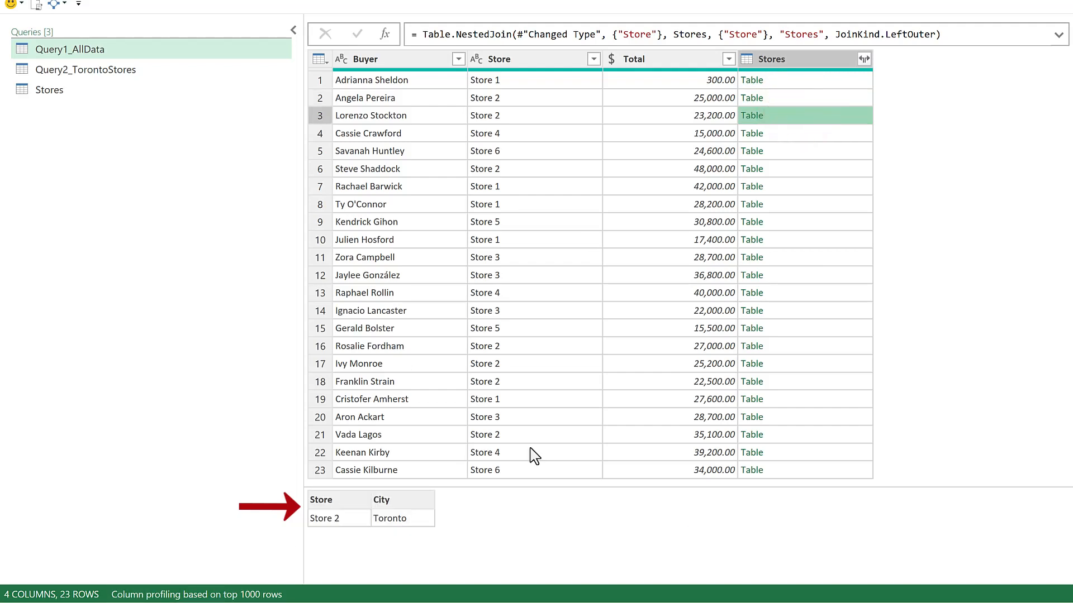
{"action": "left_click", "coordinate": [808, 132]}
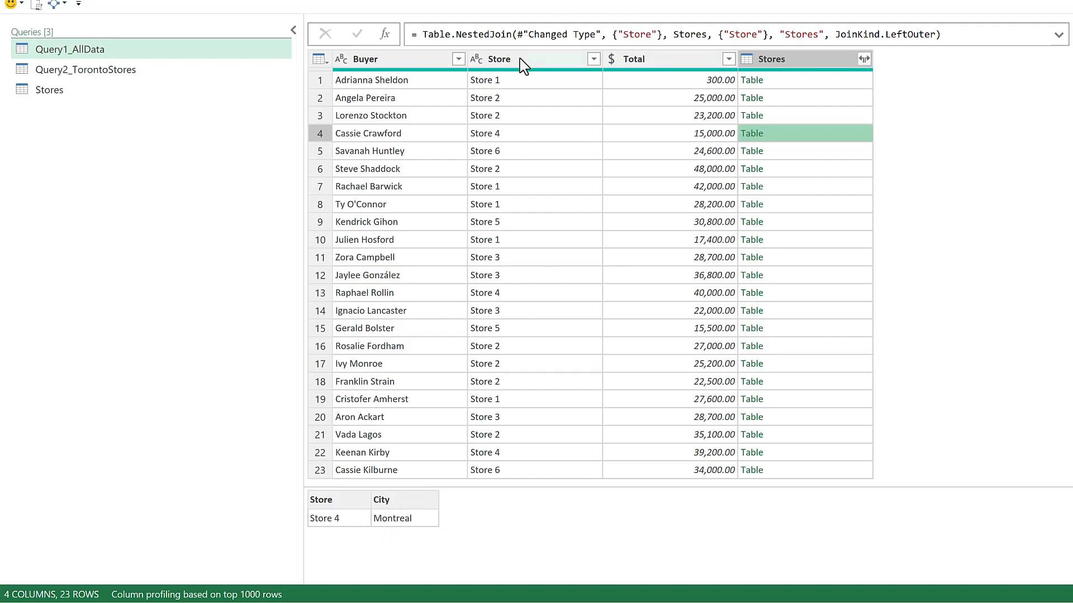
{"action": "left_click", "coordinate": [864, 59]}
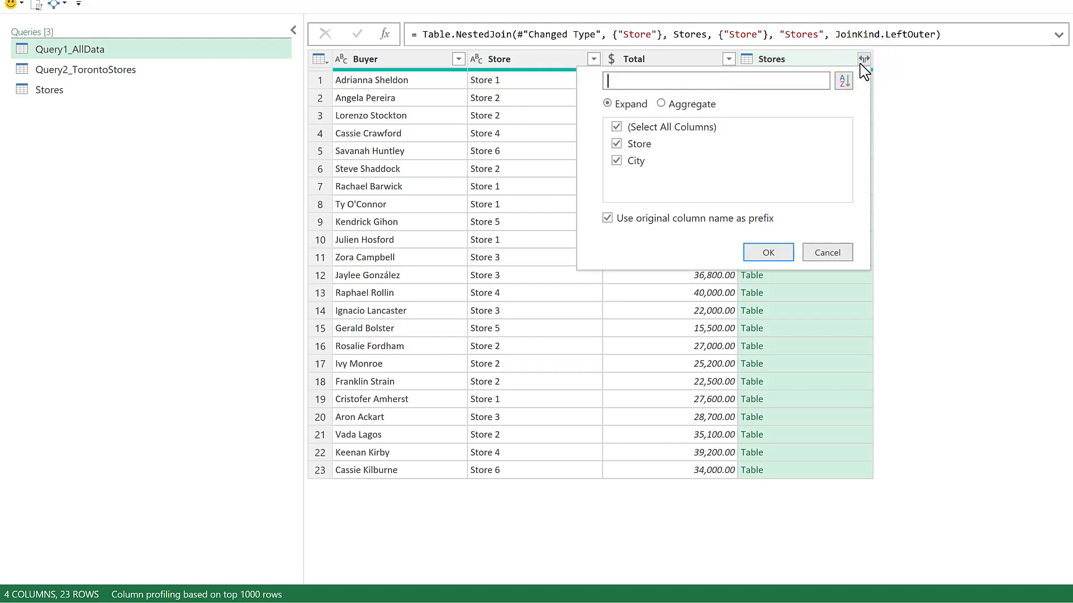
{"action": "left_click", "coordinate": [617, 128]}
{"action": "left_click", "coordinate": [618, 163]}
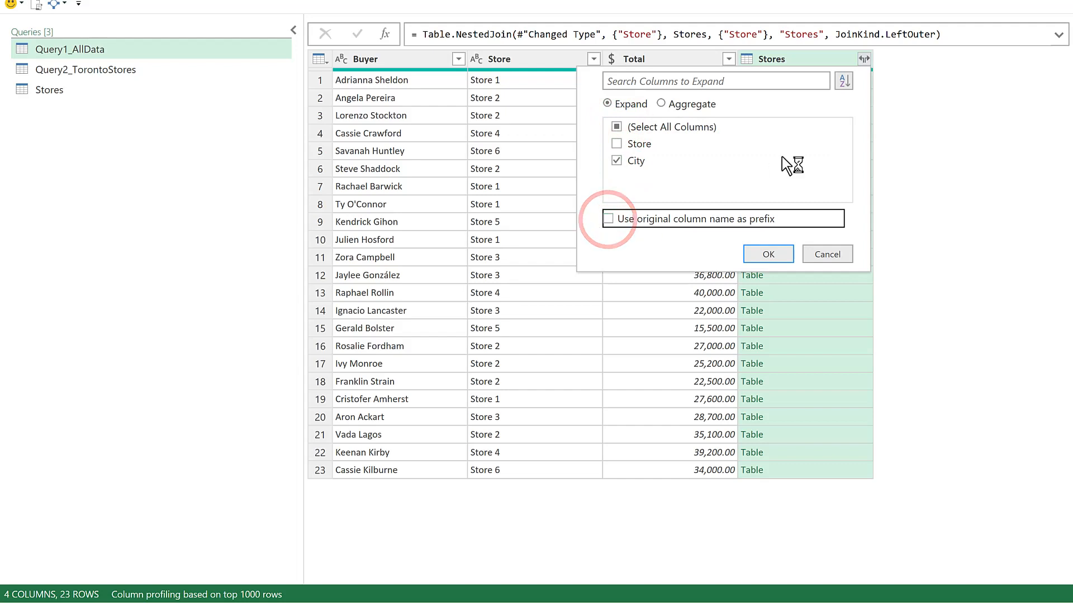
{"action": "left_click", "coordinate": [762, 255]}
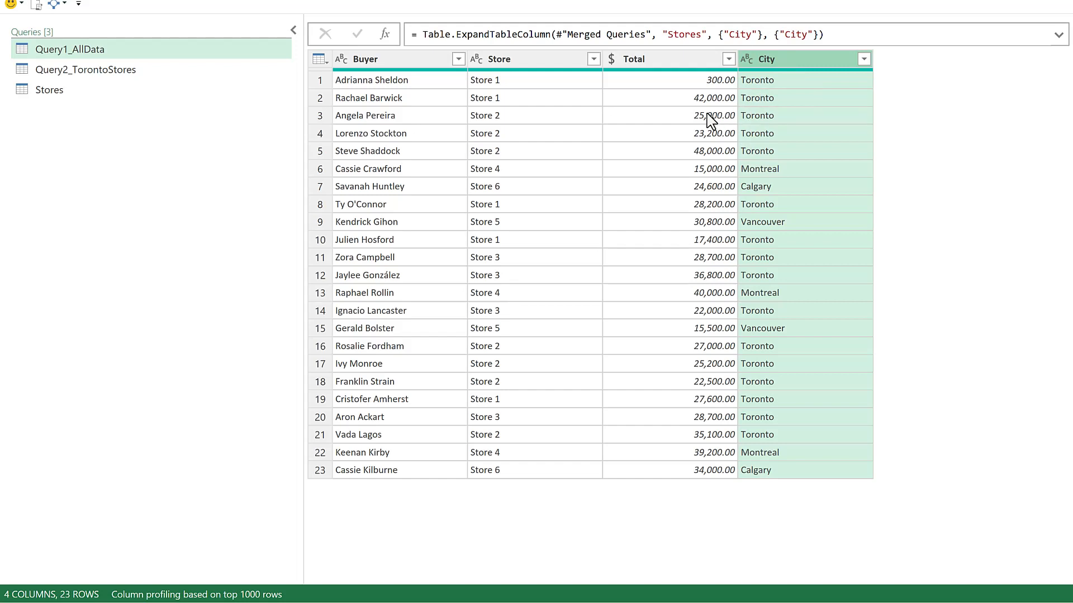
- Replace the Source formula of Query2_TorontoStores with = Query1_AllData and check its Filtered Rows step
{"action": "left_click", "coordinate": [55, 70]}
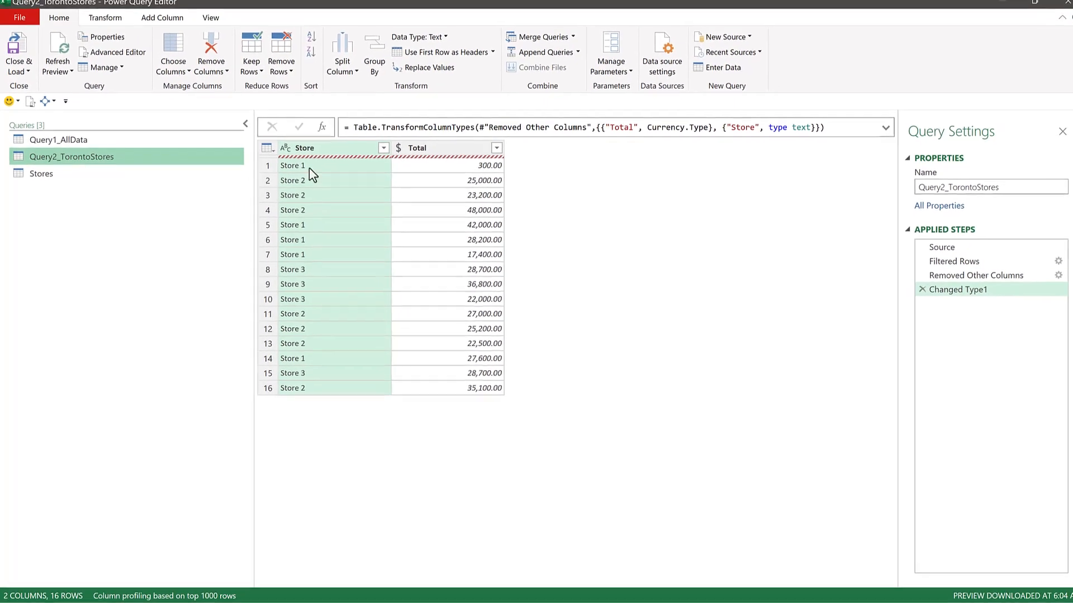
{"action": "left_click", "coordinate": [972, 246]}
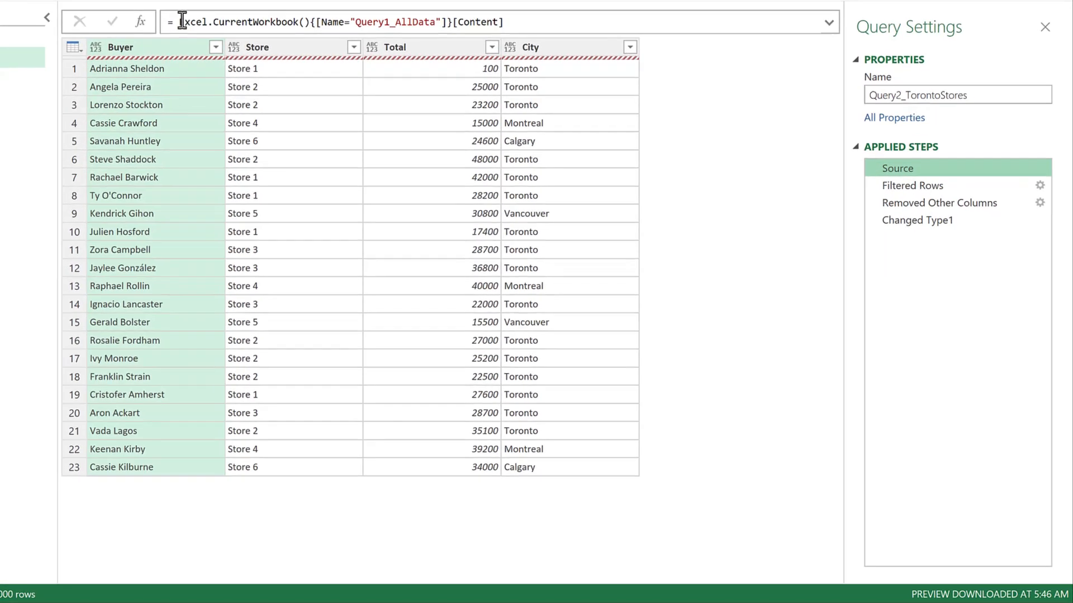
{"action": "left_click_drag", "start_coordinate": [179, 22], "coordinate": [503, 22]}
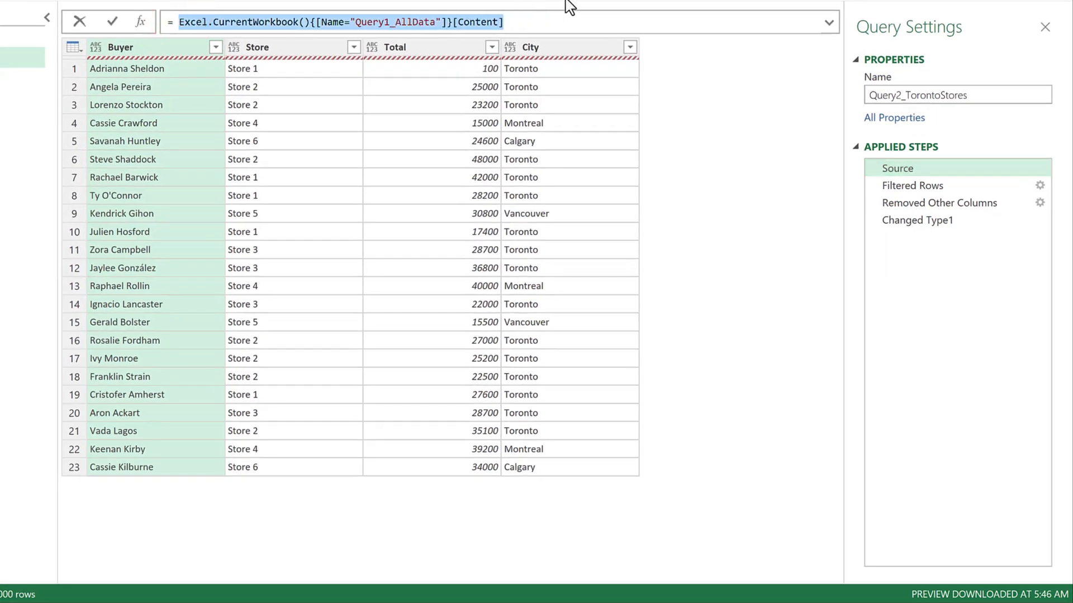
{"action": "key", "text": "Delete"}
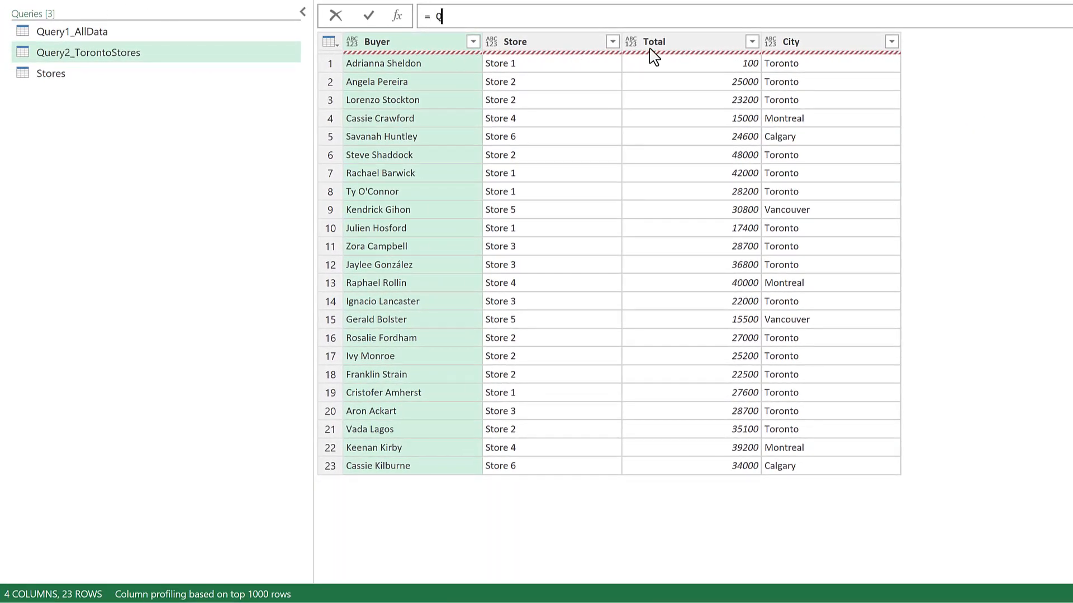
{"action": "type", "text": "Query"}
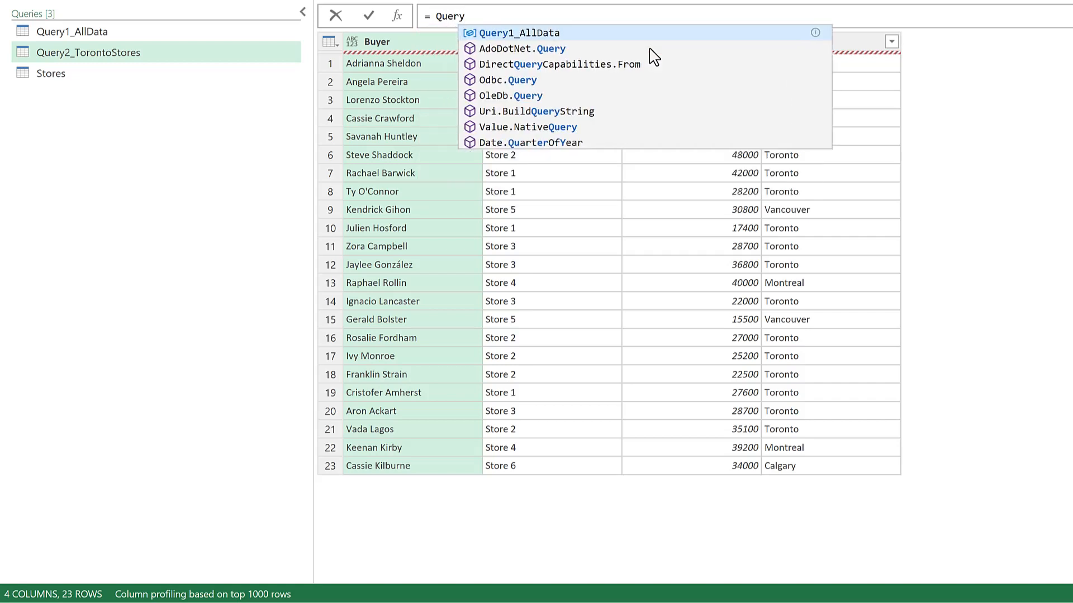
{"action": "left_click", "coordinate": [551, 32]}
{"action": "key", "text": "Return"}
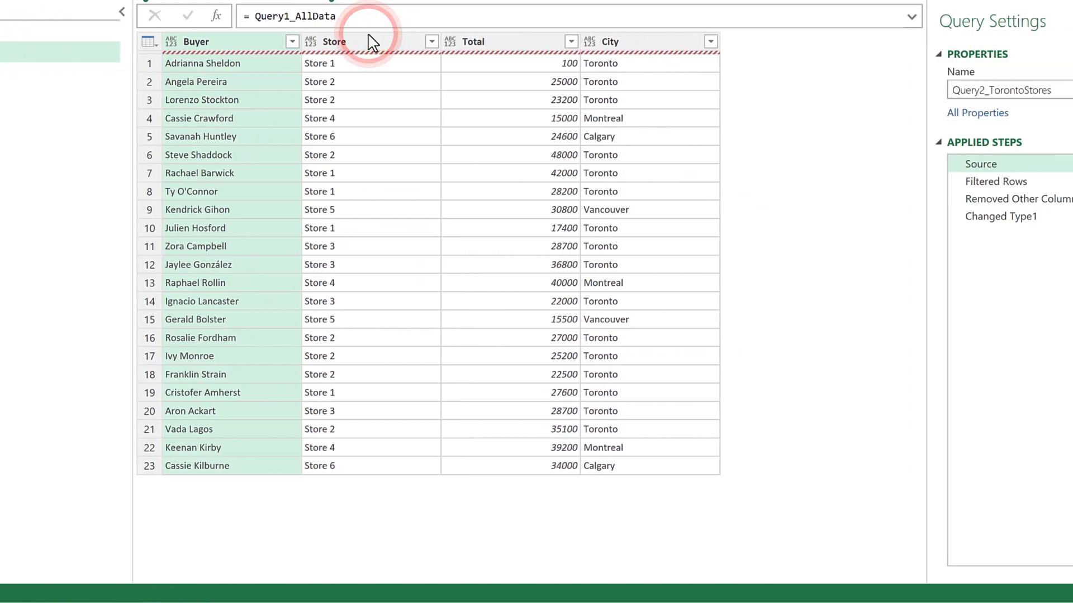
{"action": "left_click", "coordinate": [1014, 182]}
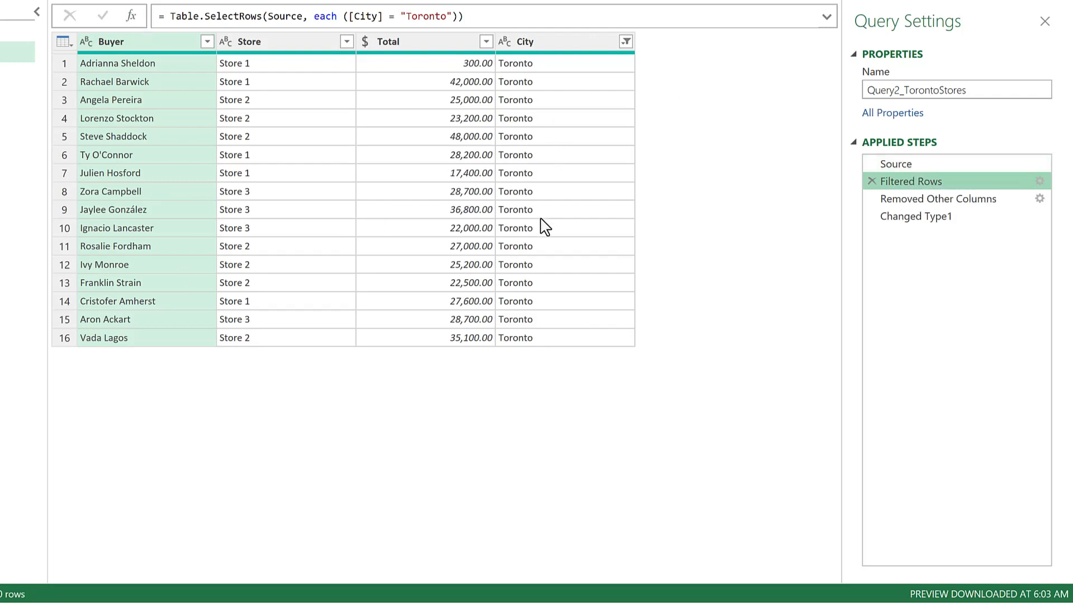
- Check the Removed Other Columns and Changed Type1 steps of Query2_TorontoStores, and close and load the queries to the Query Tables sheet
{"action": "left_click", "coordinate": [916, 199]}
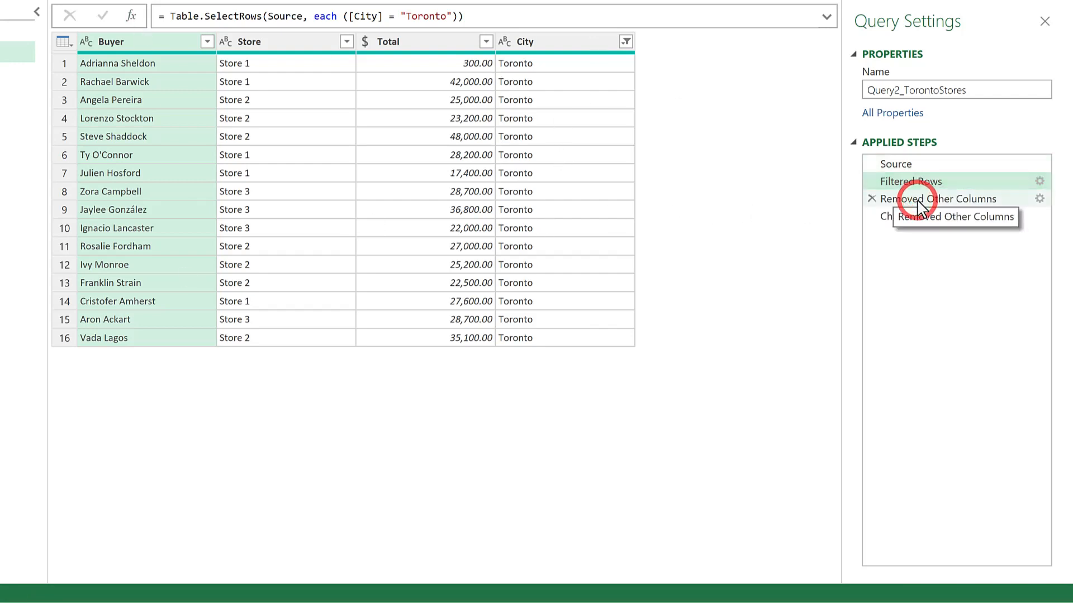
{"action": "left_click", "coordinate": [922, 217]}
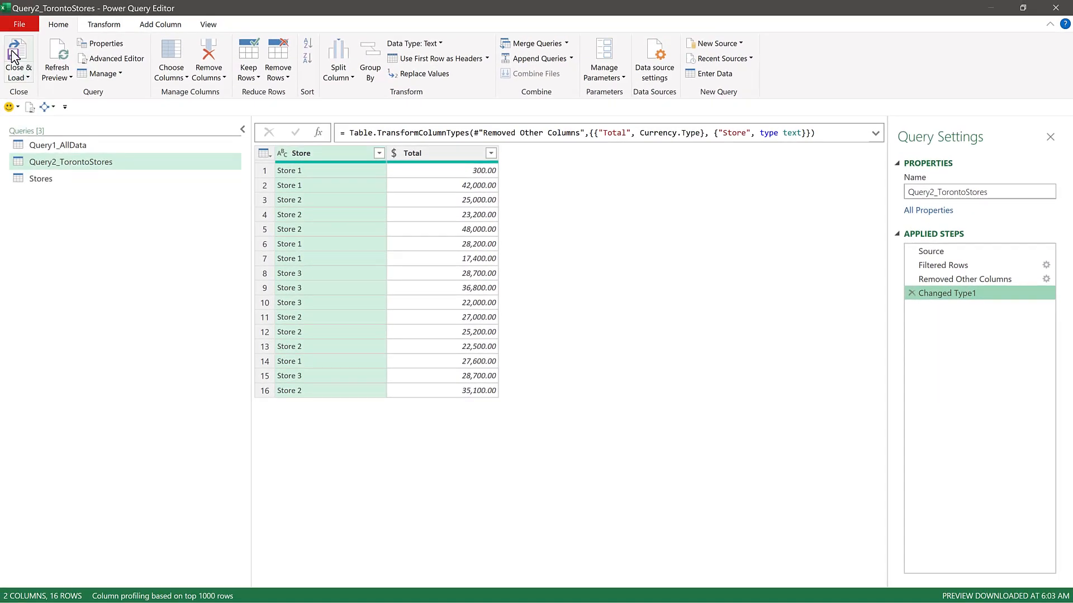
{"action": "left_click", "coordinate": [15, 57]}
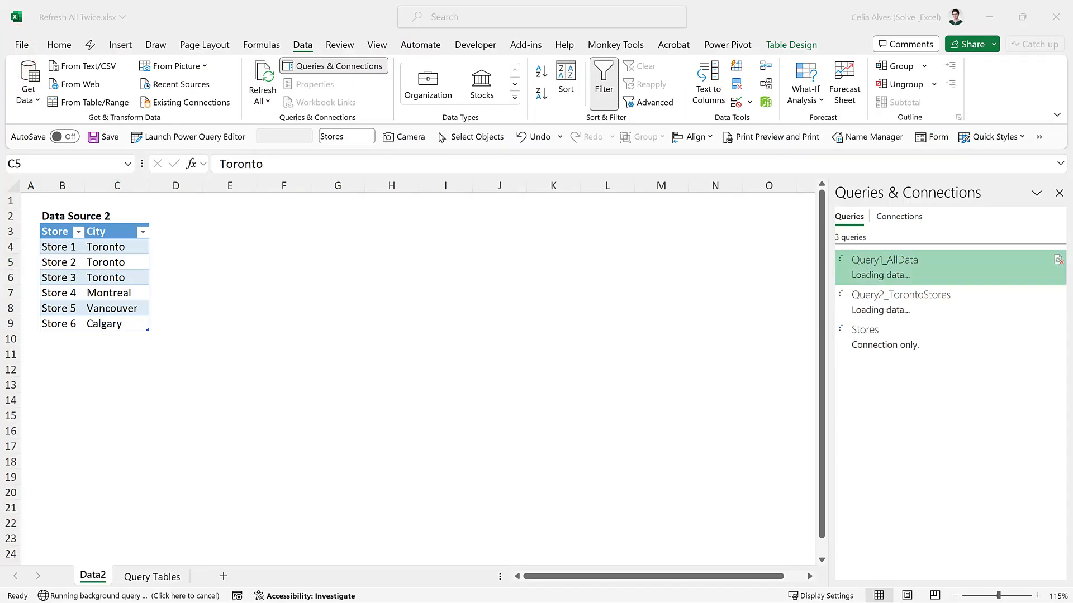
{"action": "left_click", "coordinate": [152, 576]}
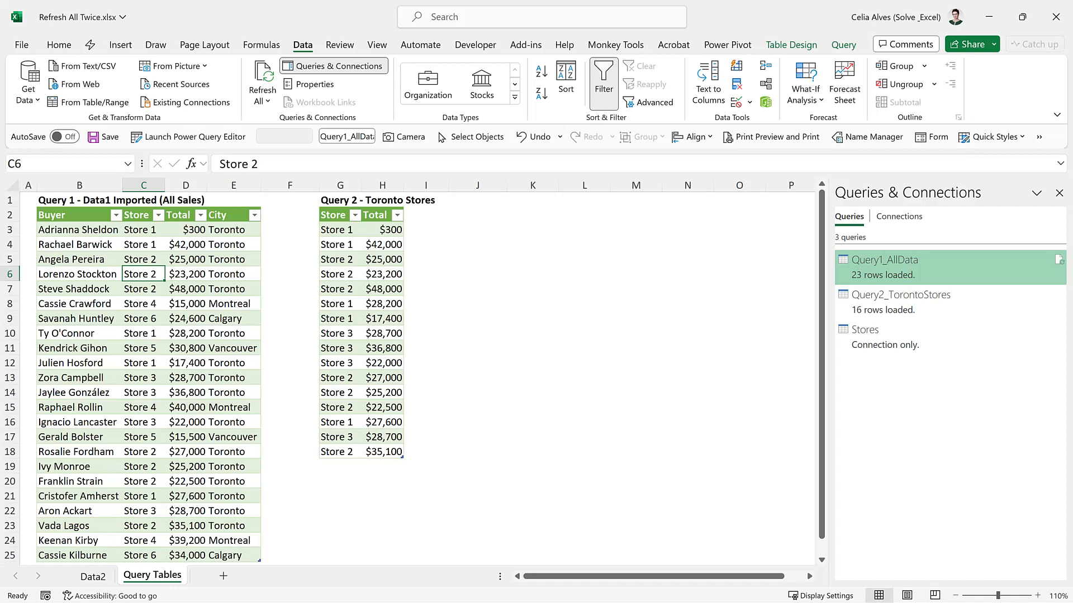
- Place the query workbook beside Data1.xlsx, set Total cell D4 in Data1.xlsx to 500 and try to save that file
{"action": "key", "text": "super+Right"}
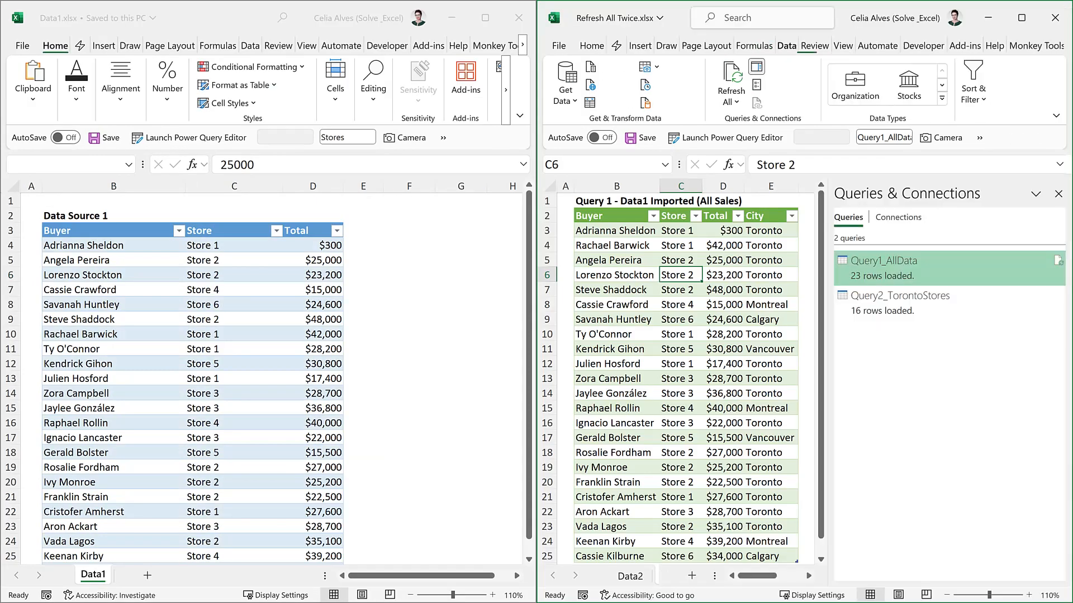
{"action": "left_click", "coordinate": [311, 245]}
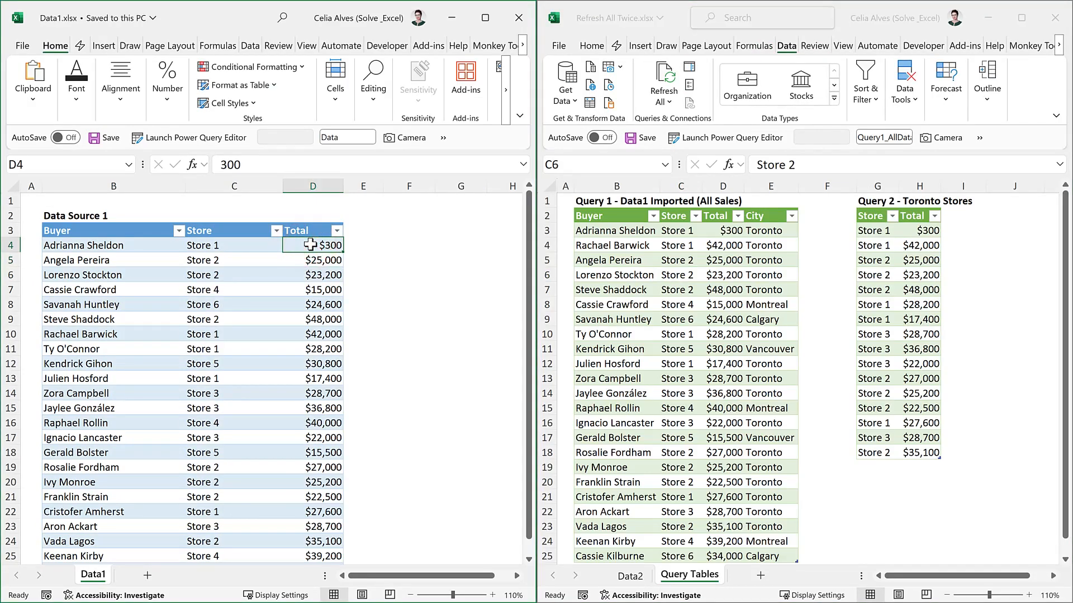
{"action": "type", "text": "500"}
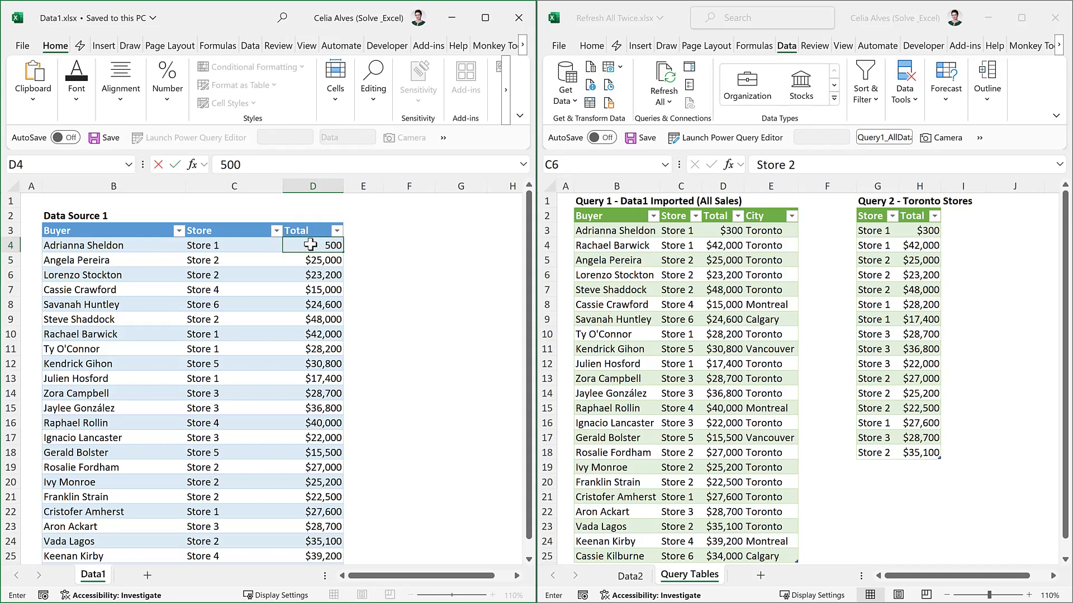
{"action": "key", "text": "Return"}
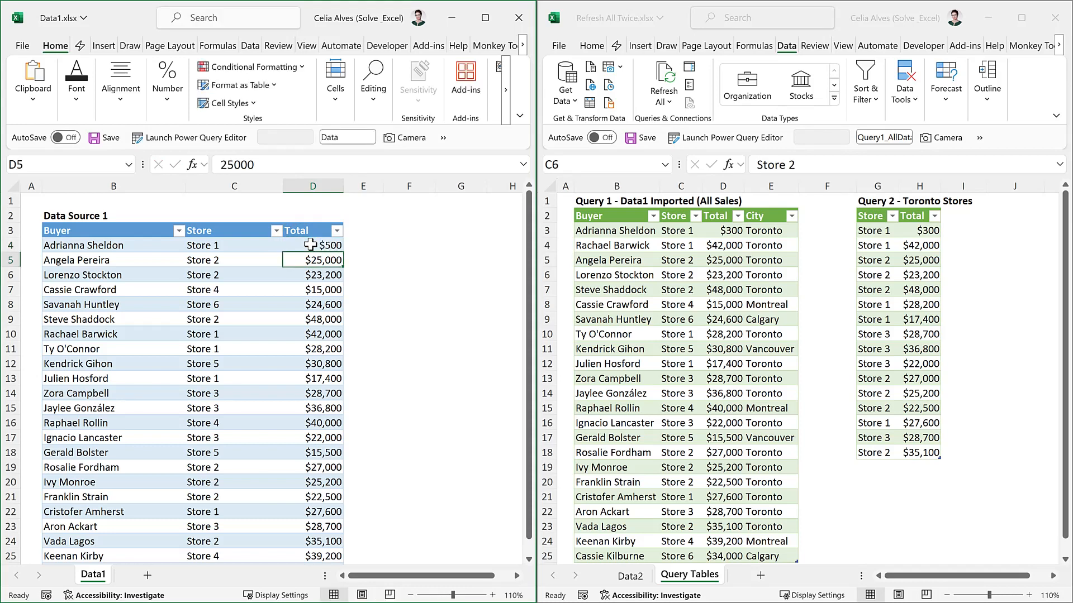
{"action": "left_click", "coordinate": [107, 139]}
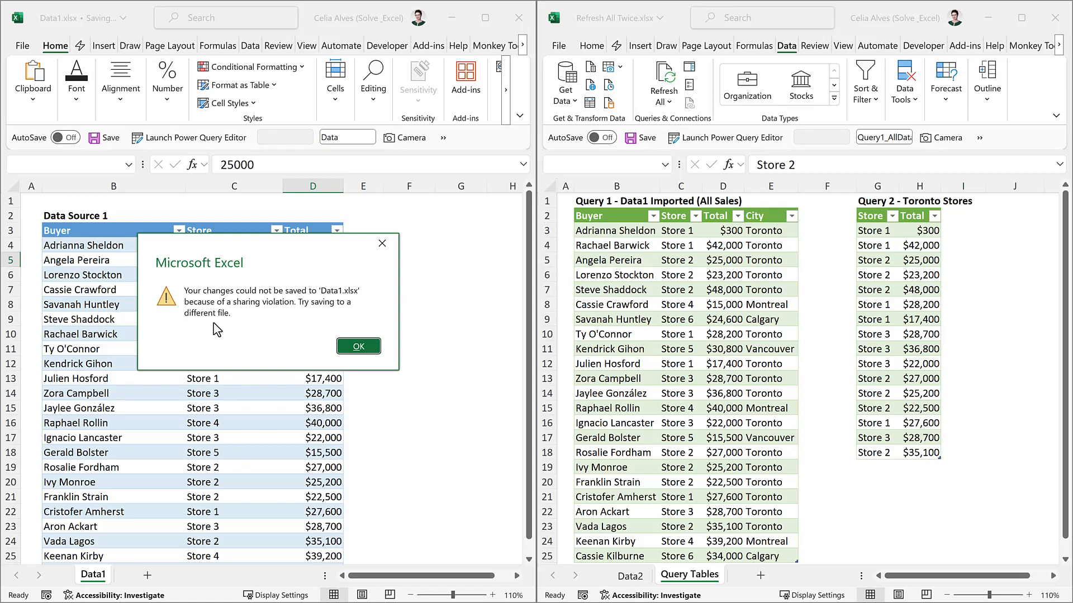
{"action": "left_click", "coordinate": [360, 347]}
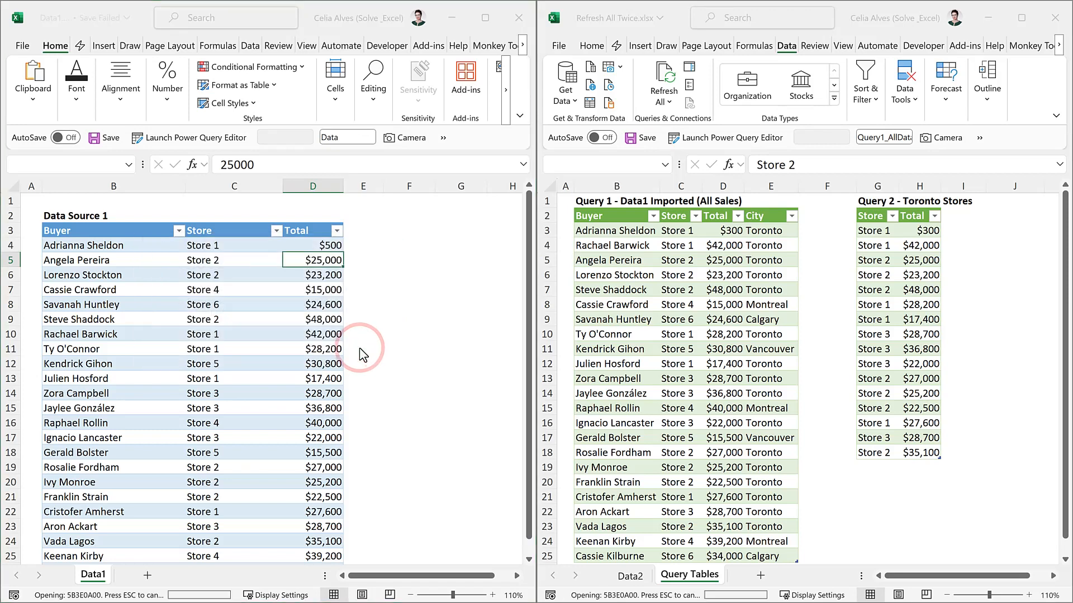
{"action": "left_click", "coordinate": [372, 354]}
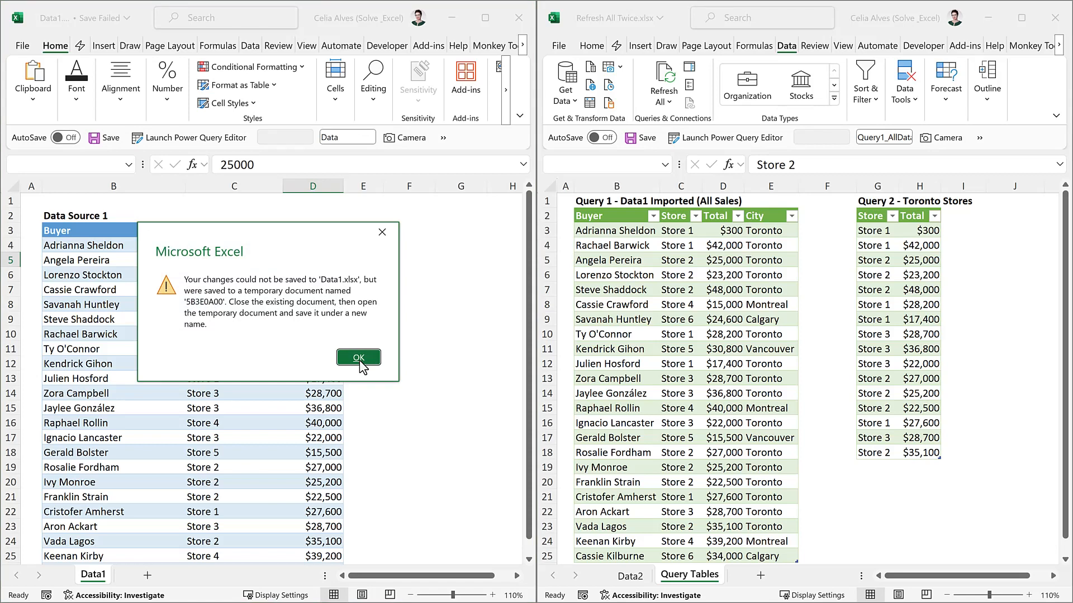
{"action": "left_click", "coordinate": [359, 360]}
- Close Refresh All Twice.xlsx with its changes saved, and close Data1.xlsx
{"action": "left_click", "coordinate": [1056, 25]}
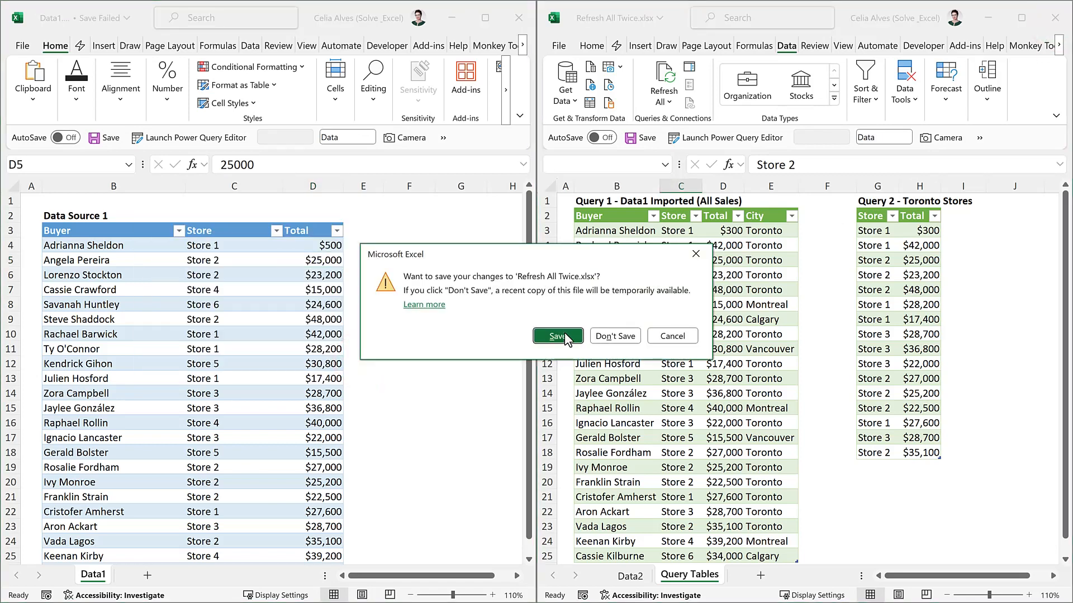
{"action": "left_click", "coordinate": [559, 336]}
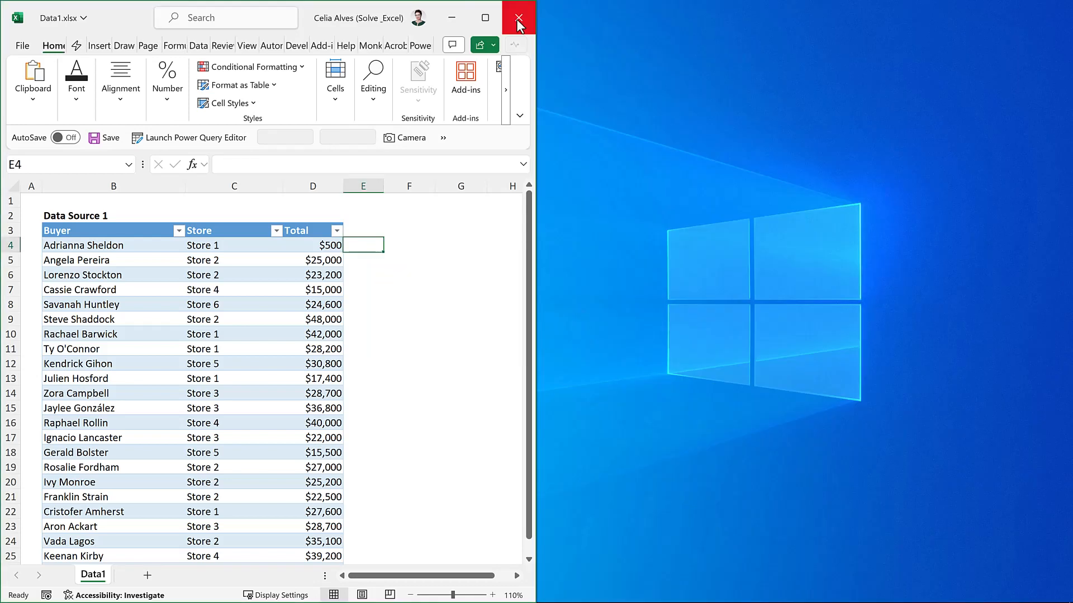
{"action": "left_click", "coordinate": [519, 18]}
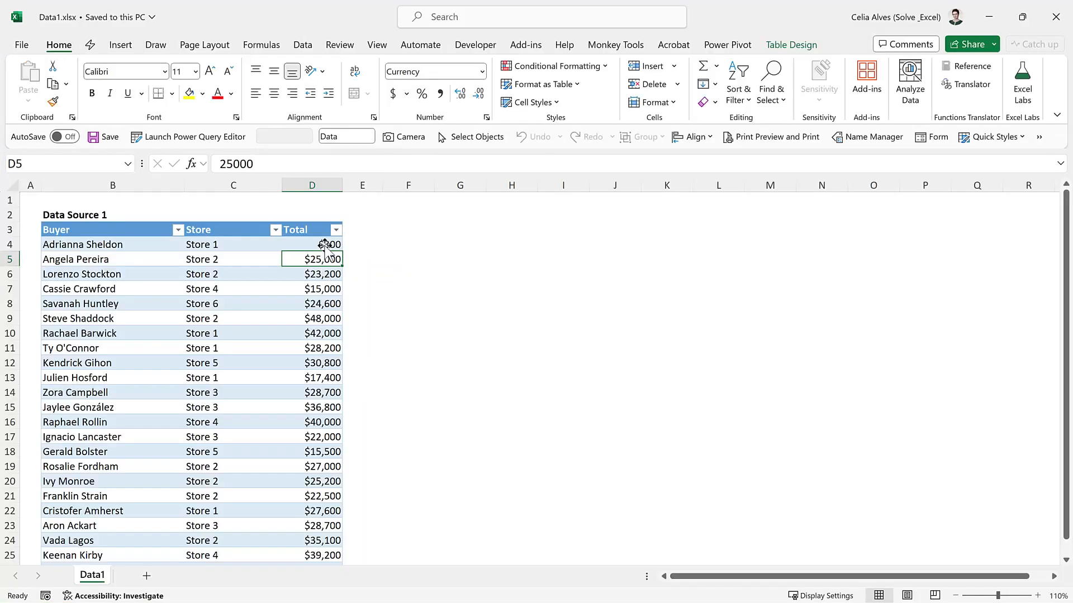
- Set the first Total, cell D4 in Data1.xlsx, to 500, and save and close the workbook
{"action": "left_click", "coordinate": [325, 246]}
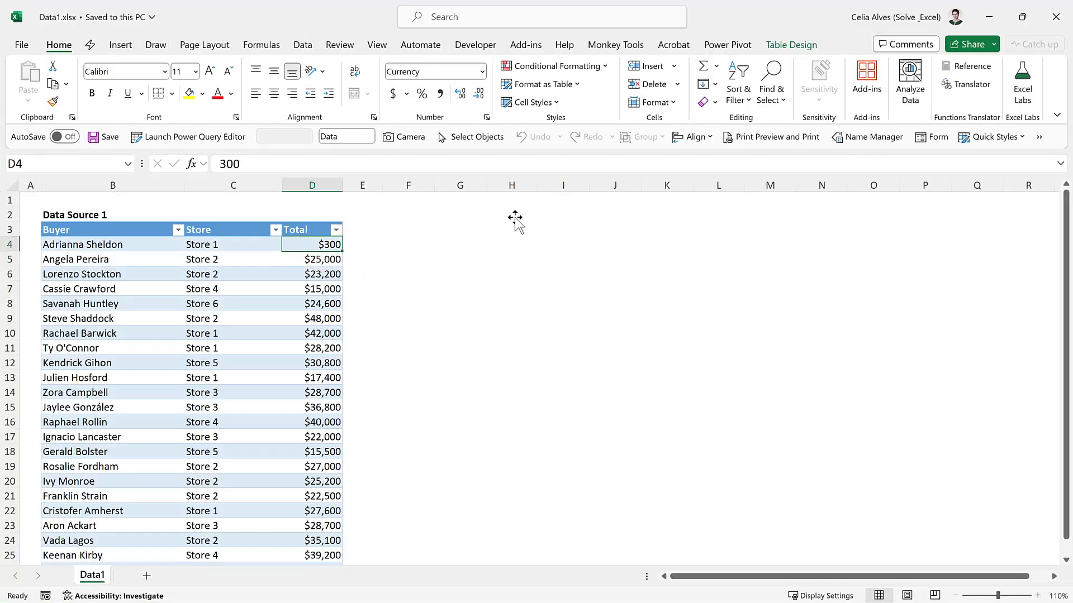
{"action": "type", "text": "500"}
{"action": "key", "text": "Return"}
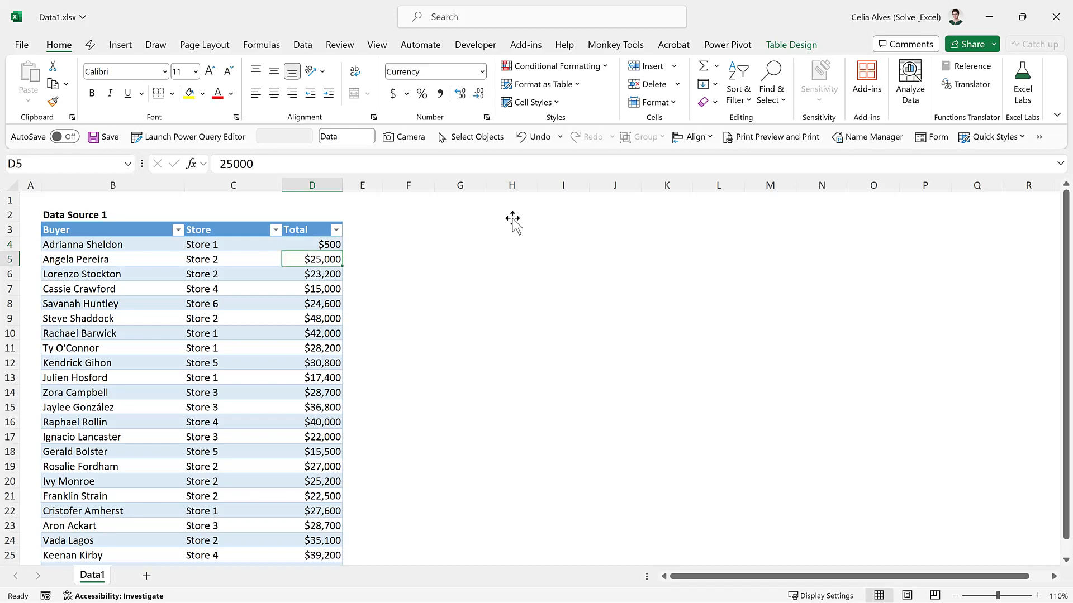
{"action": "left_click", "coordinate": [103, 137]}
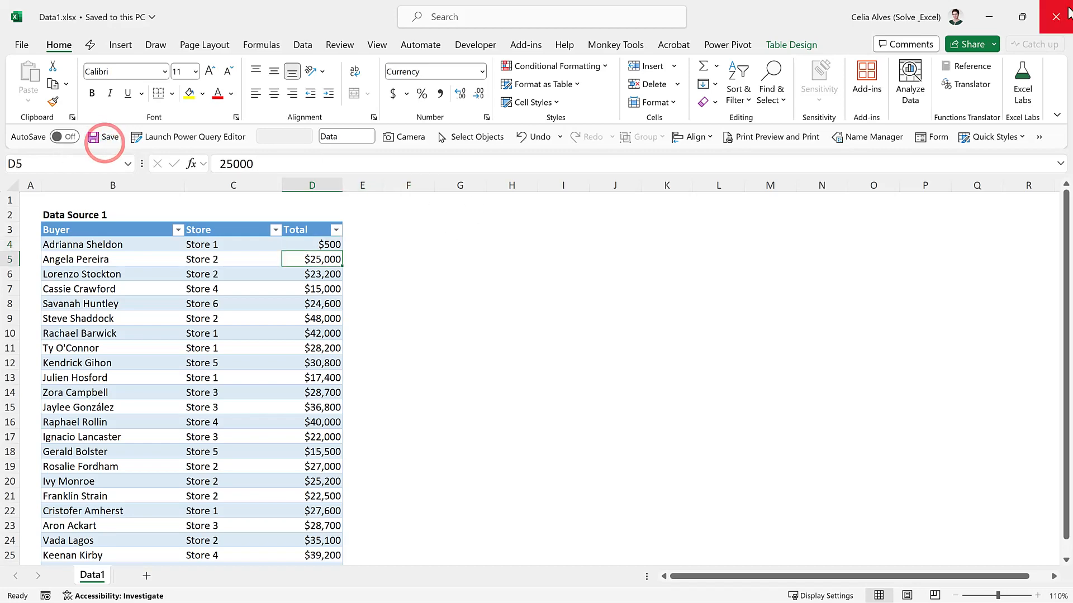
{"action": "left_click", "coordinate": [1055, 17]}
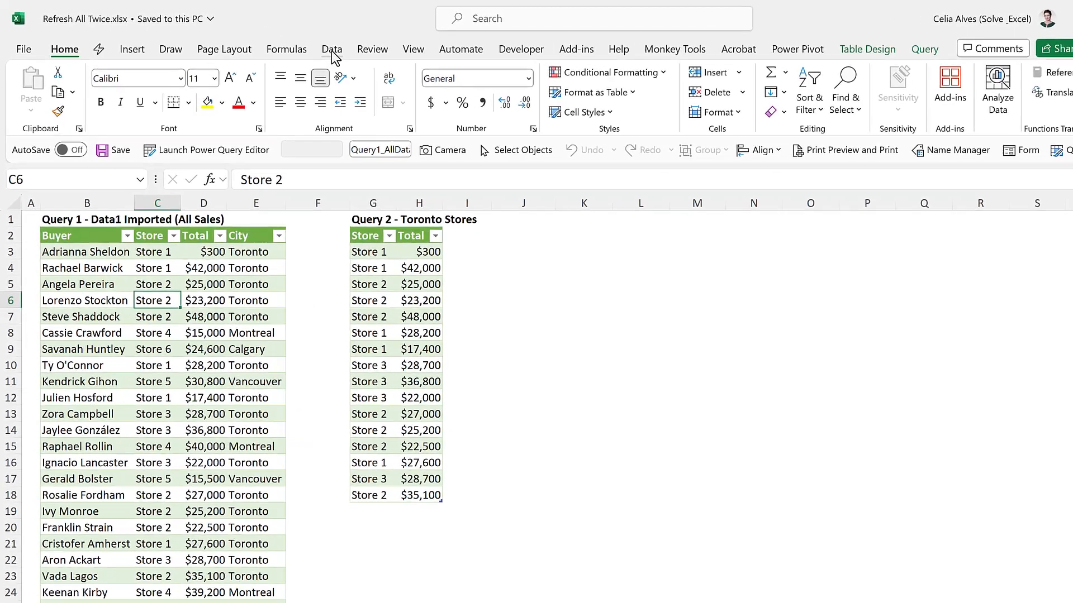
- Refresh all queries once in Refresh All Twice.xlsx
{"action": "left_click", "coordinate": [302, 44]}
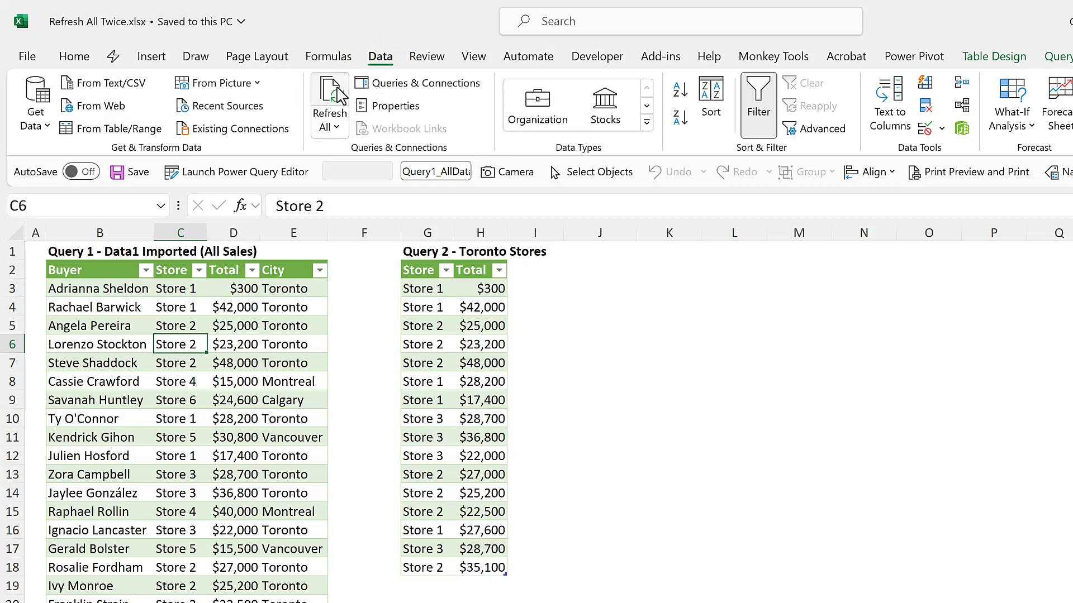
{"action": "left_click", "coordinate": [337, 87]}
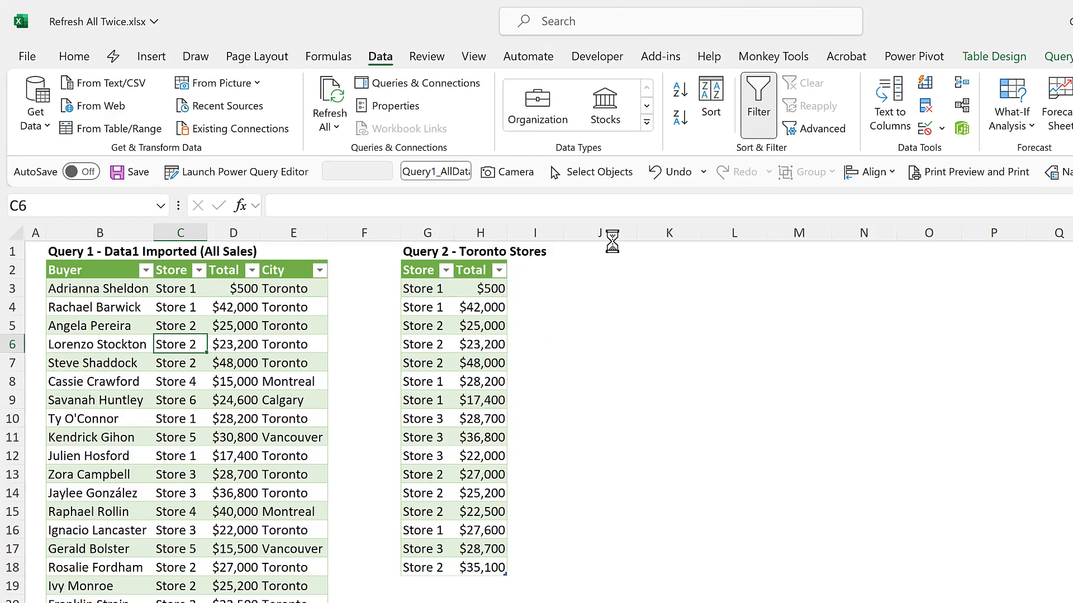
{"action": "left_click", "coordinate": [587, 323]}
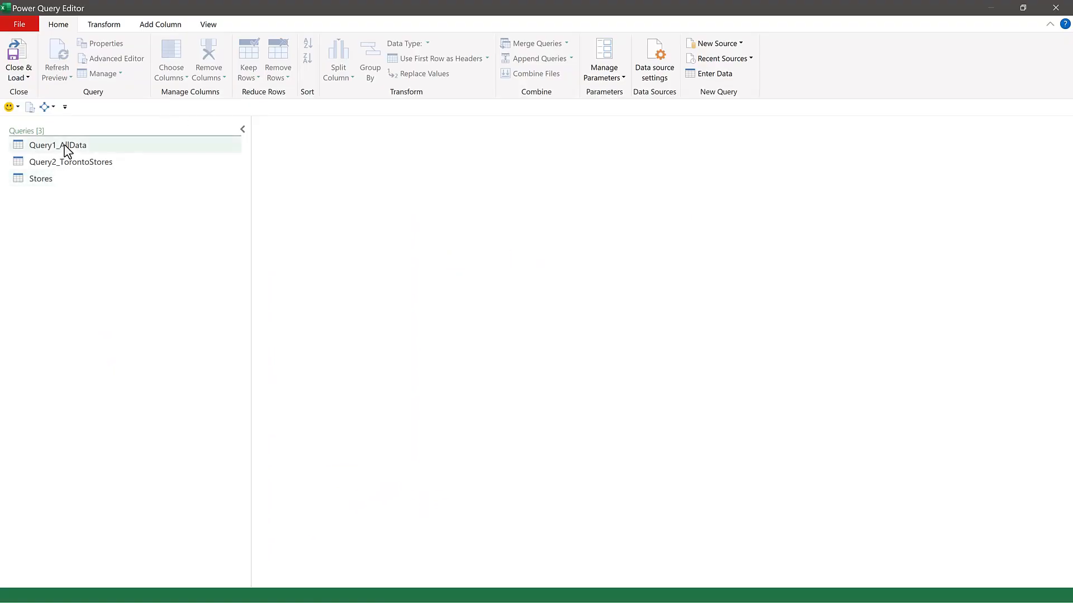
- View the Query Dependencies diagram in Power Query, fit it to the screen and highlight the sources of Query2_TorontoStores
{"action": "left_click", "coordinate": [66, 146]}
{"action": "left_click", "coordinate": [213, 25]}
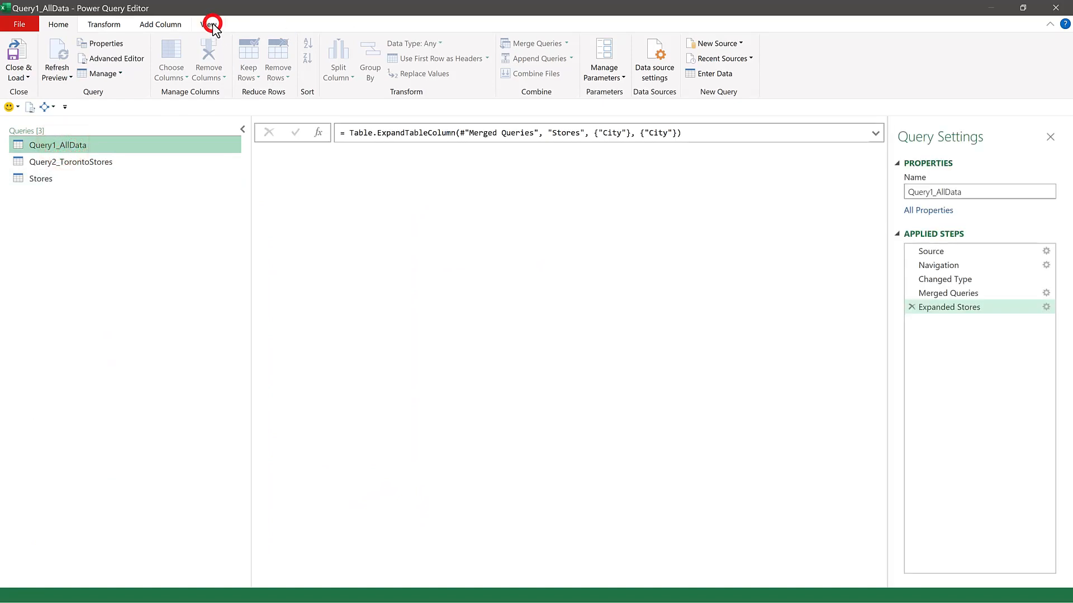
{"action": "left_click", "coordinate": [432, 50]}
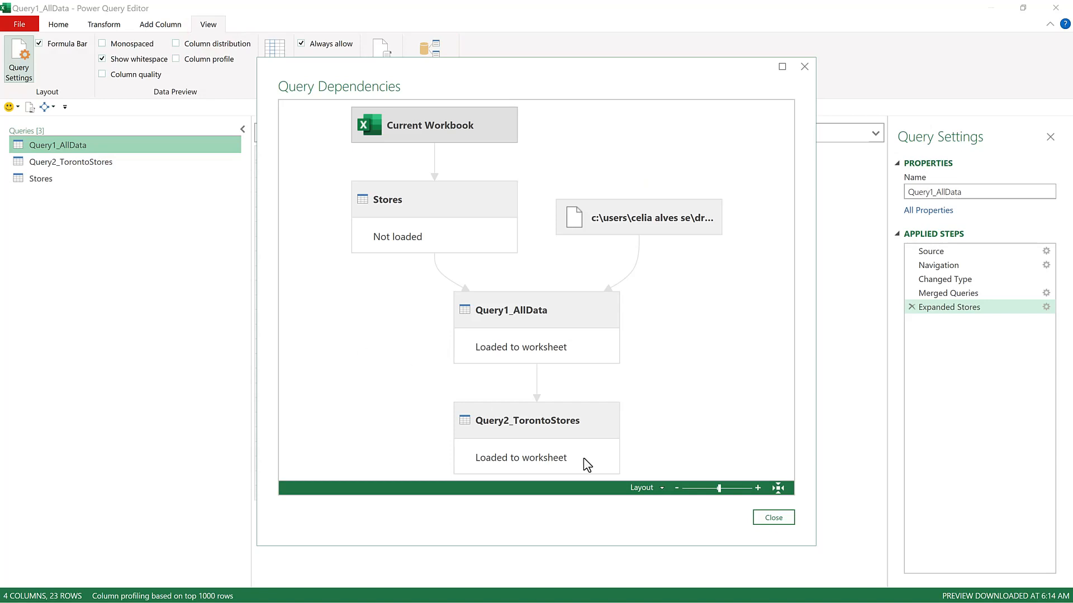
{"action": "left_click", "coordinate": [777, 489]}
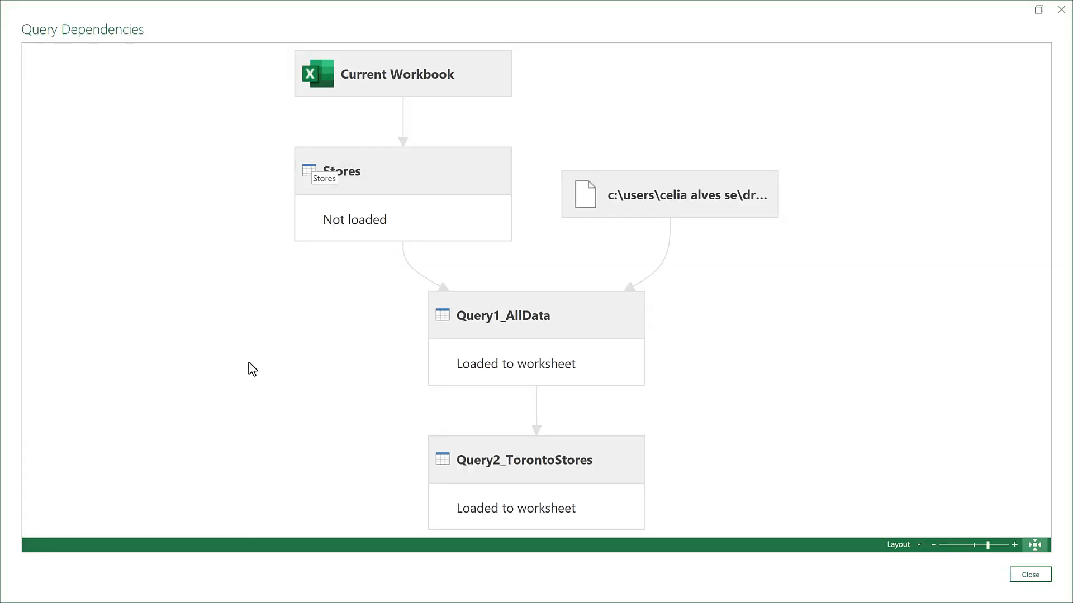
{"action": "left_click", "coordinate": [561, 458]}
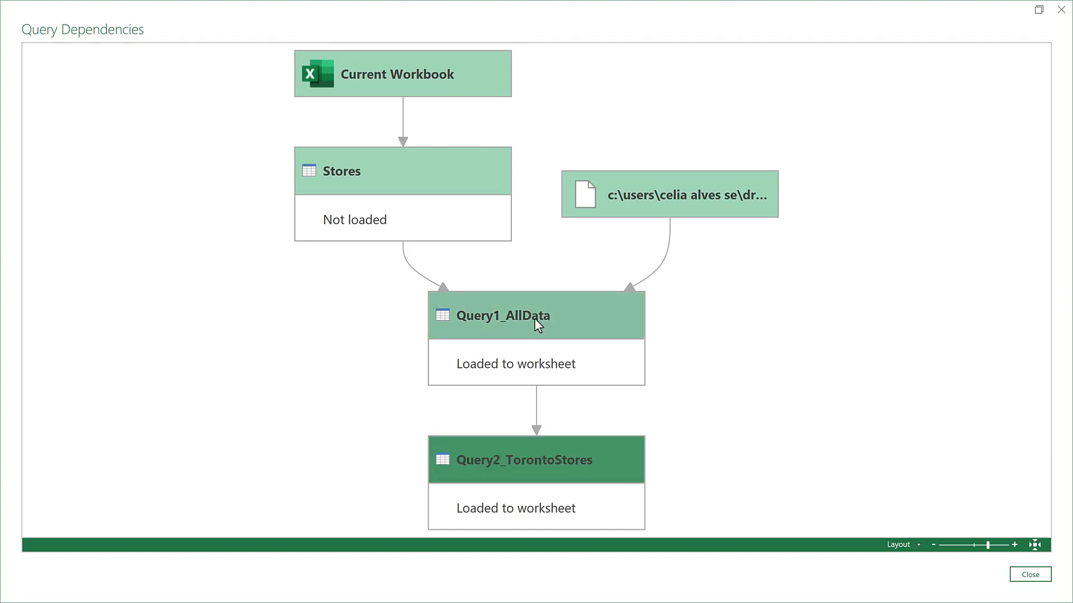
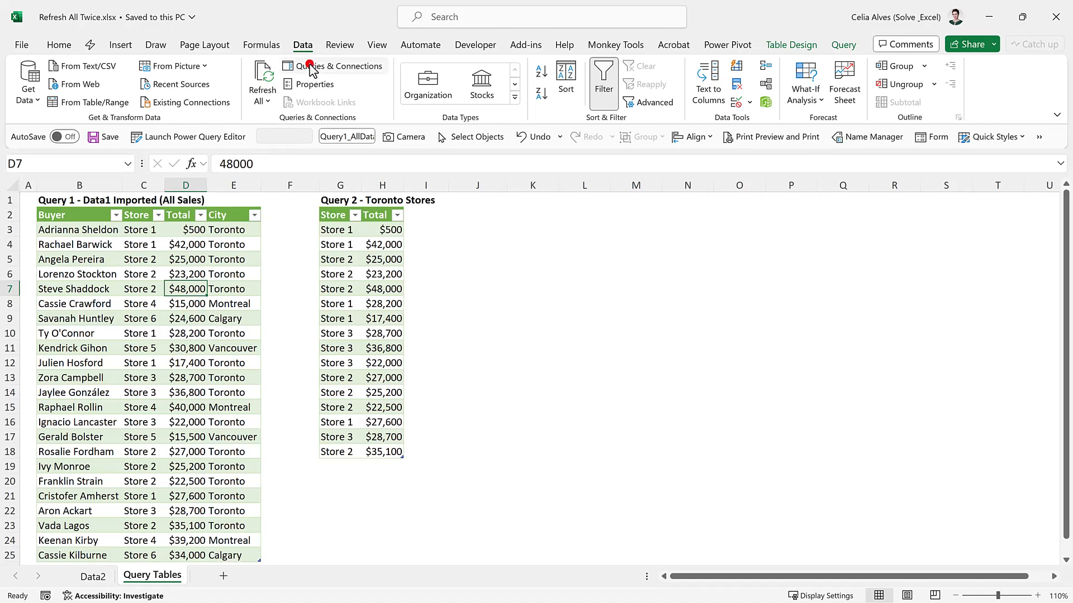
- Change how Query1_AllData loads to Only Create Connection, accepting the deletion of its worksheet table
{"action": "left_click", "coordinate": [306, 66]}
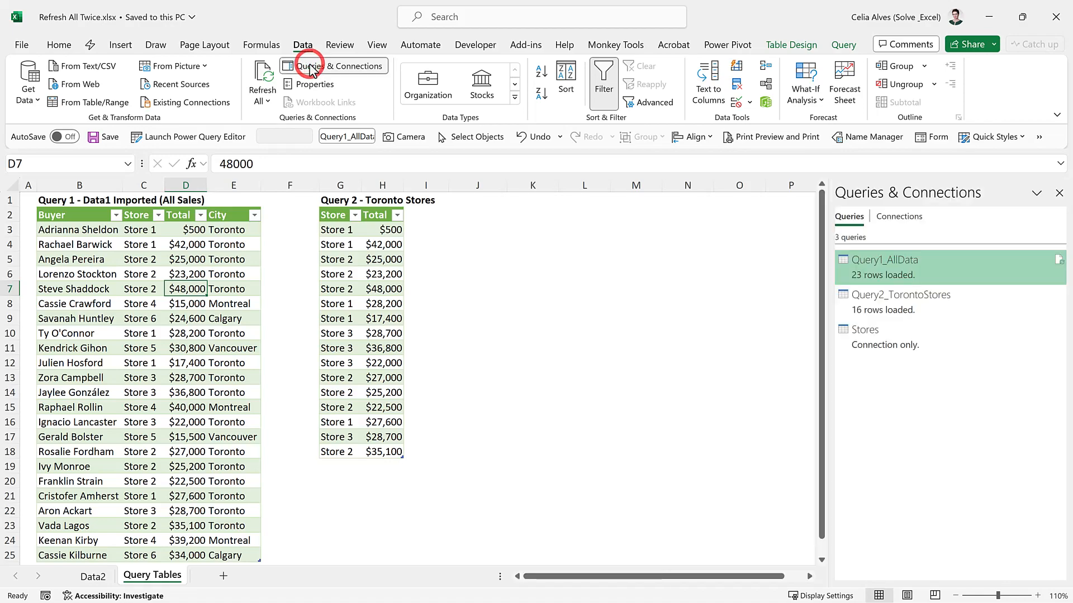
{"action": "left_click", "coordinate": [897, 272]}
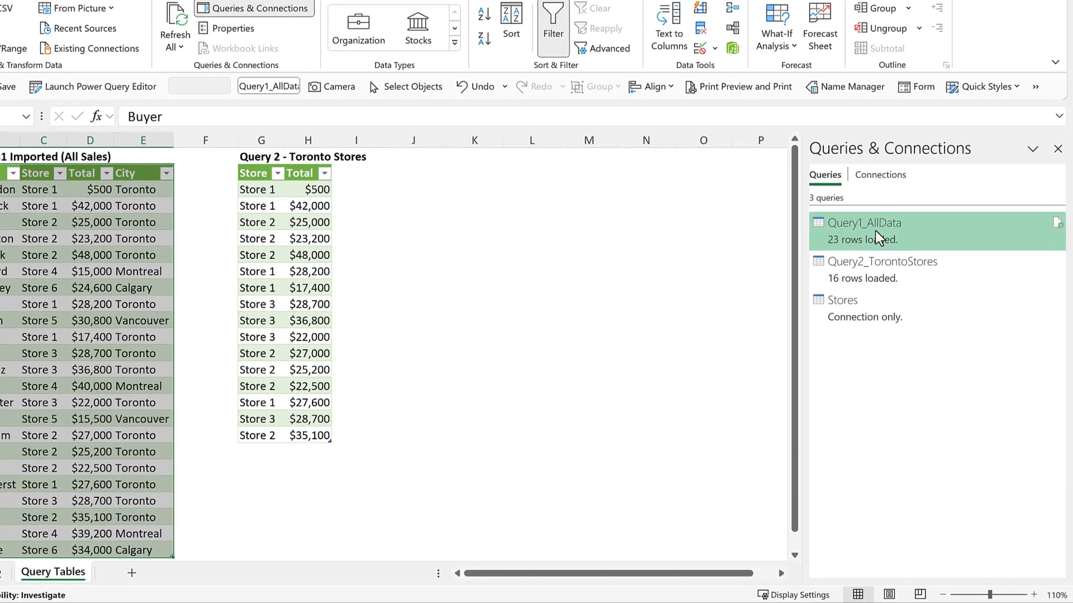
{"action": "right_click", "coordinate": [896, 268]}
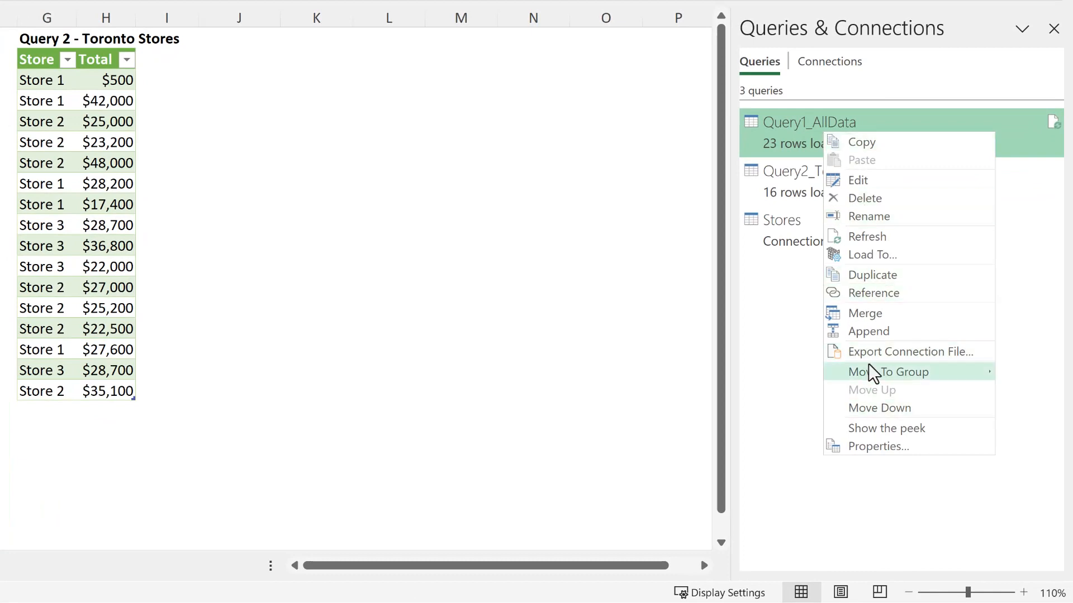
{"action": "left_click", "coordinate": [872, 255]}
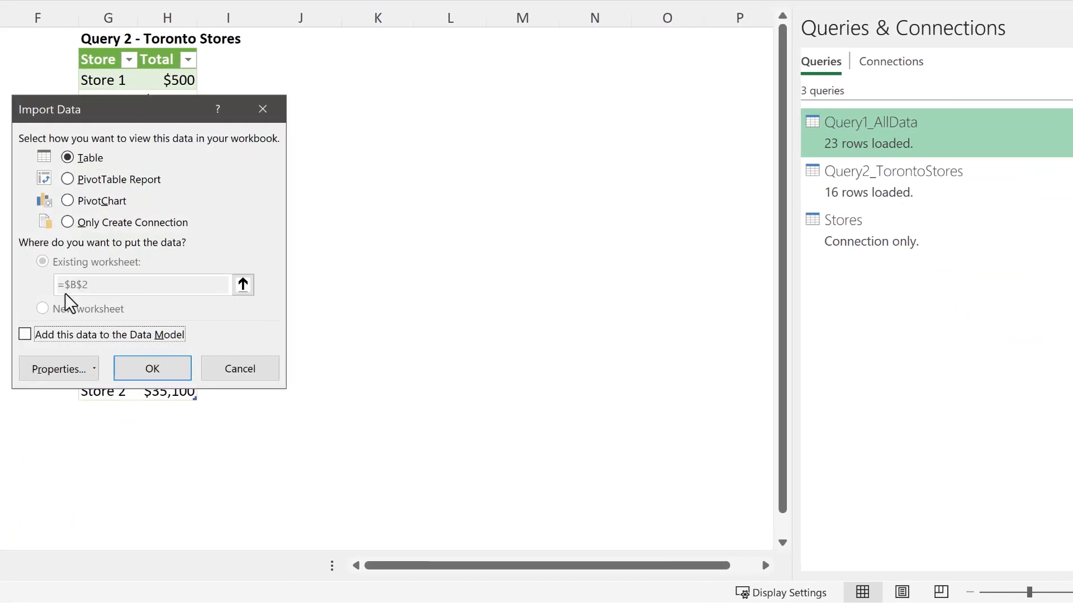
{"action": "left_click", "coordinate": [24, 221]}
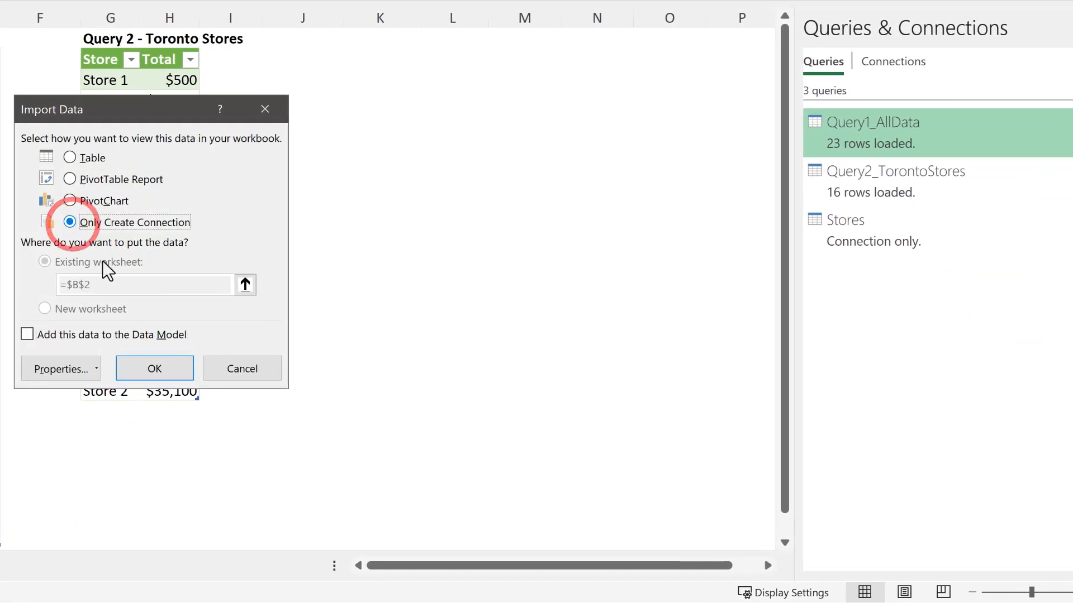
{"action": "left_click", "coordinate": [152, 375]}
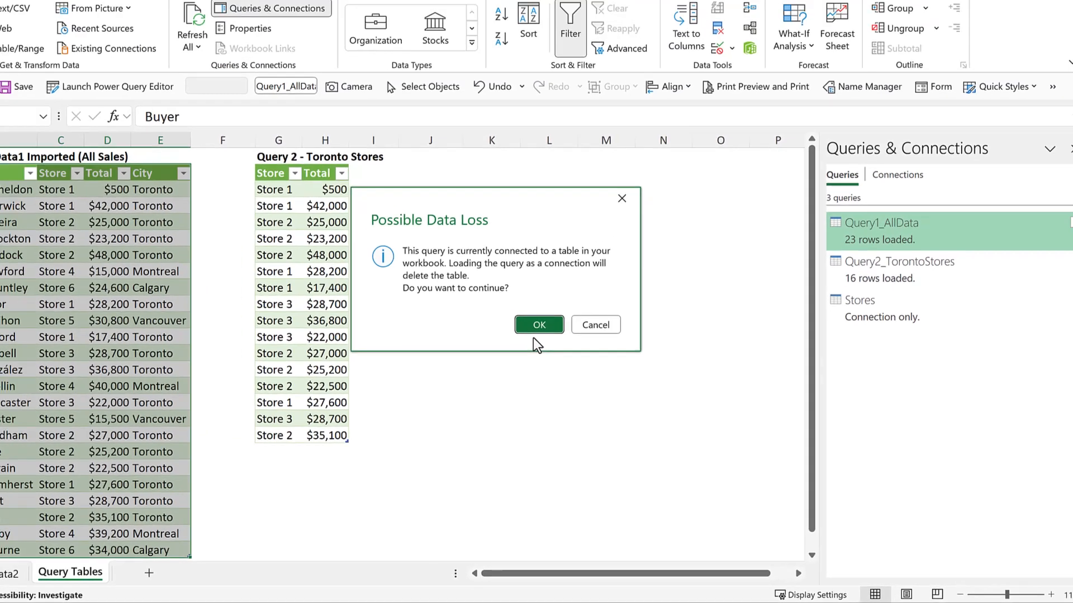
{"action": "left_click", "coordinate": [440, 250]}
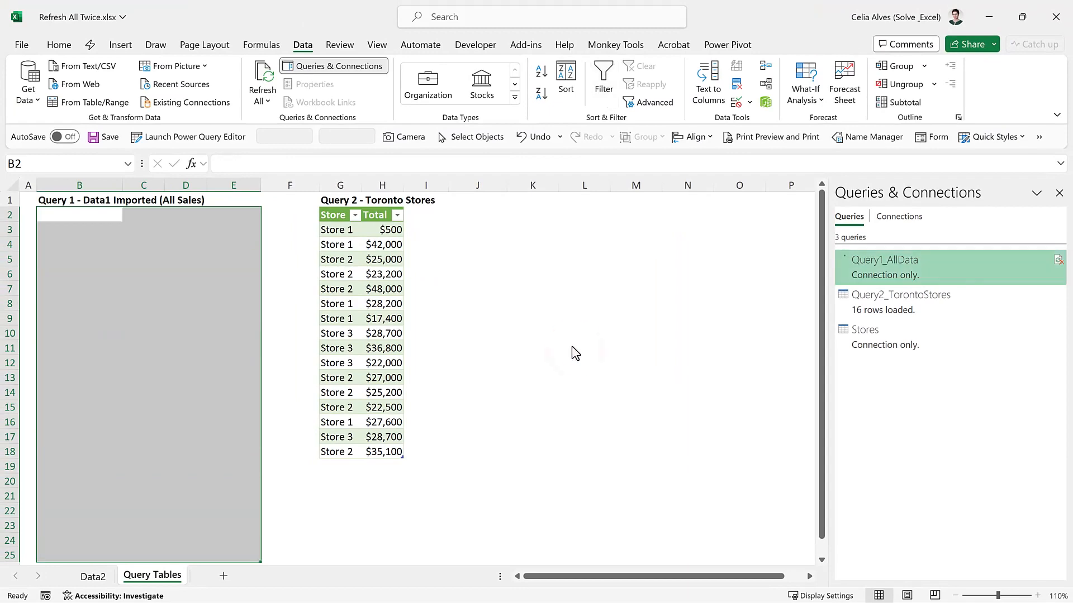
{"action": "left_click", "coordinate": [545, 258]}
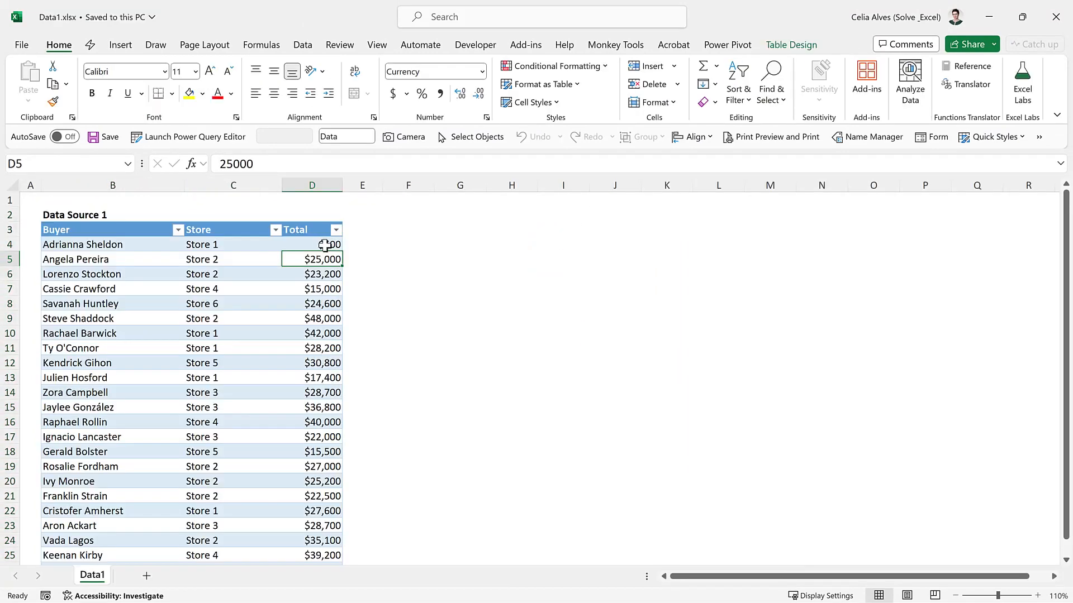
- Set the first Total, cell D4 in Data1.xlsx, to 50000, and save and close the workbook
{"action": "left_click", "coordinate": [323, 243]}
{"action": "key", "text": "F2"}
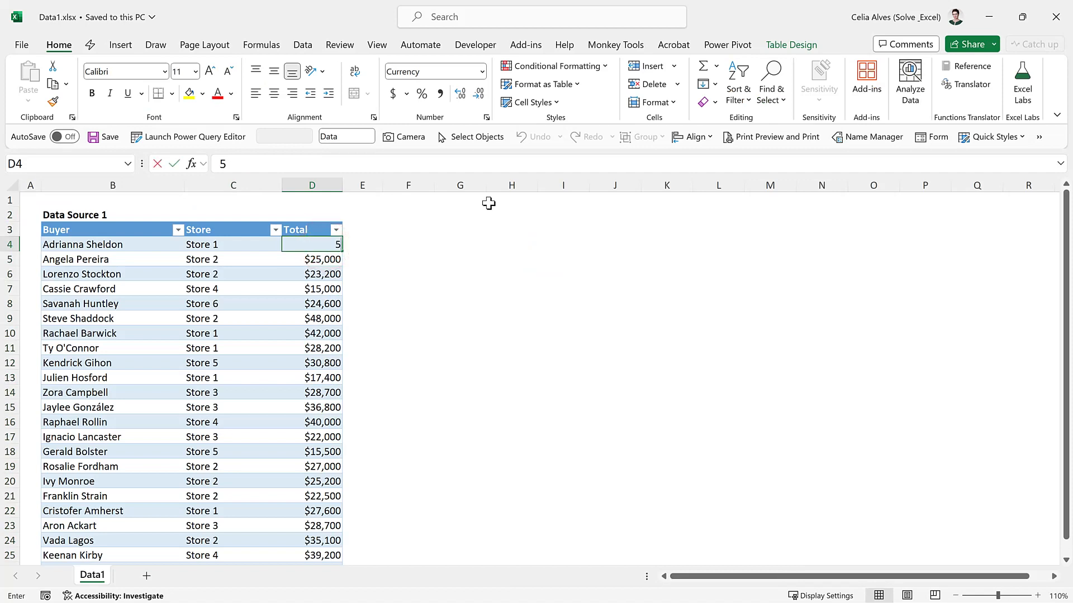
{"action": "type", "text": "0000"}
{"action": "key", "text": "Return"}
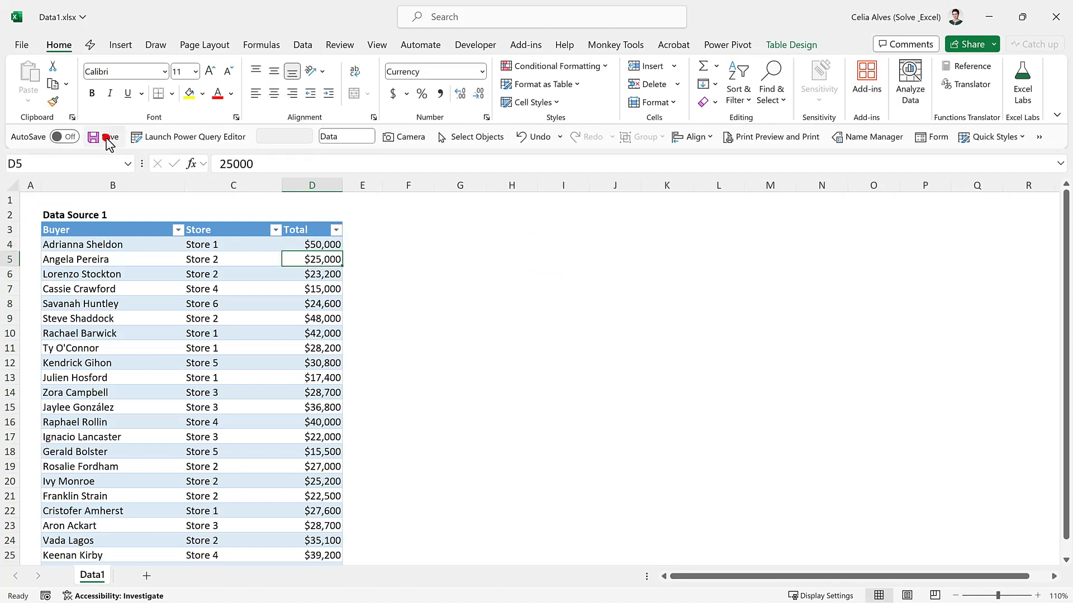
{"action": "left_click", "coordinate": [101, 137]}
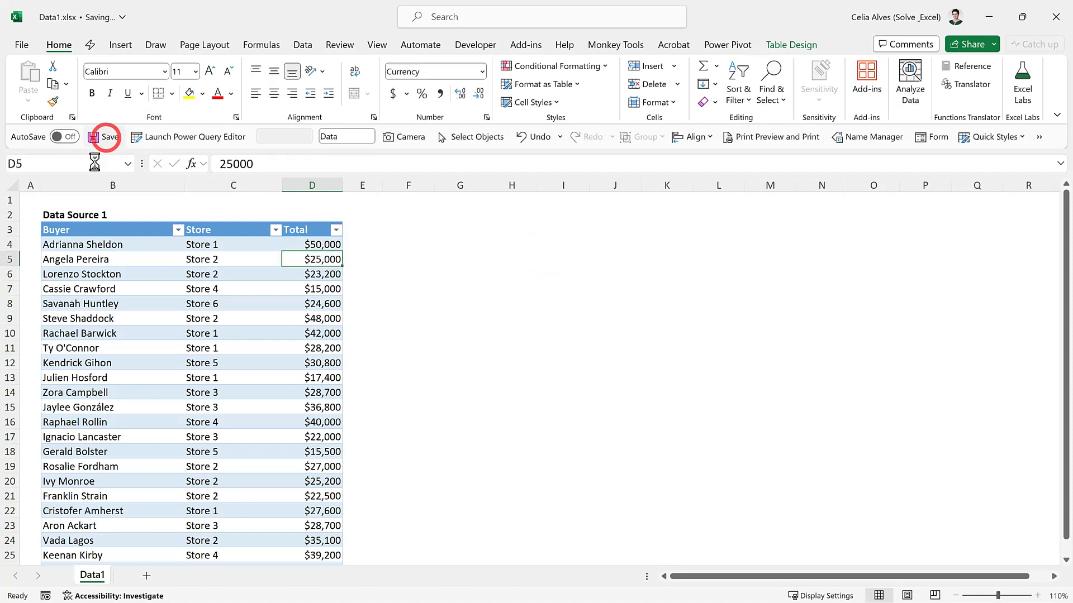
{"action": "left_click", "coordinate": [1055, 16]}
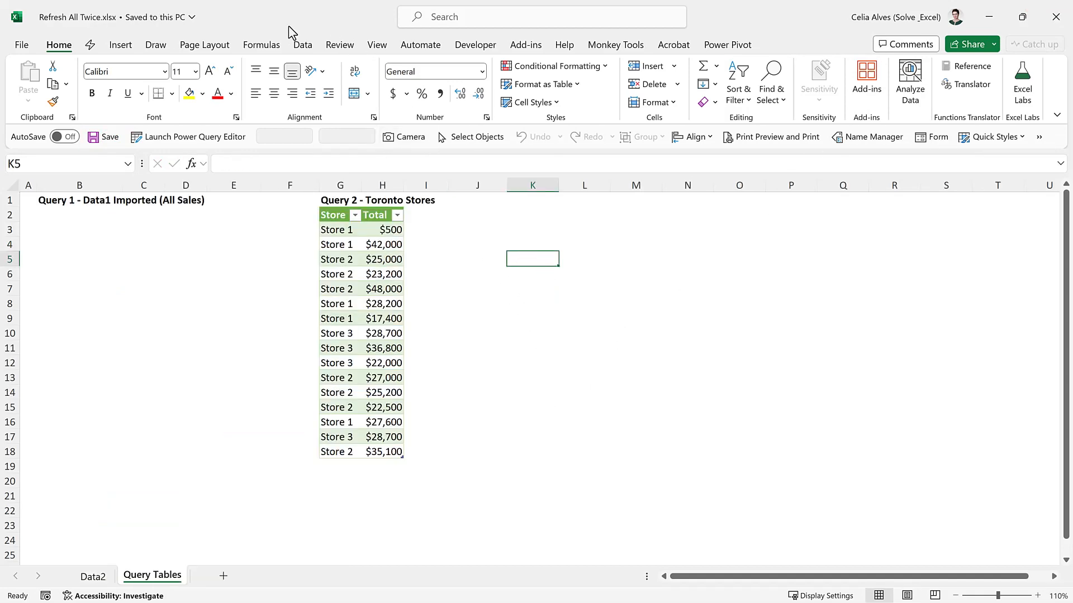
- Show the workbook's queries and connections in Refresh All Twice.xlsx, refresh all queries once, and check the Toronto stores table
{"action": "left_click", "coordinate": [302, 46]}
{"action": "left_click", "coordinate": [317, 65]}
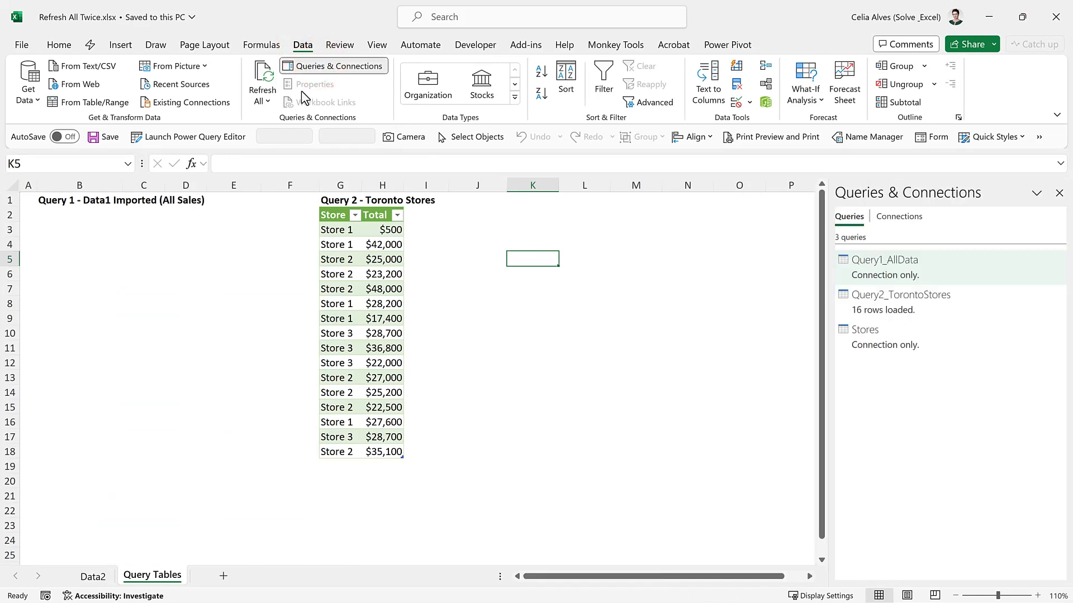
{"action": "left_click", "coordinate": [263, 83]}
{"action": "left_click", "coordinate": [260, 84]}
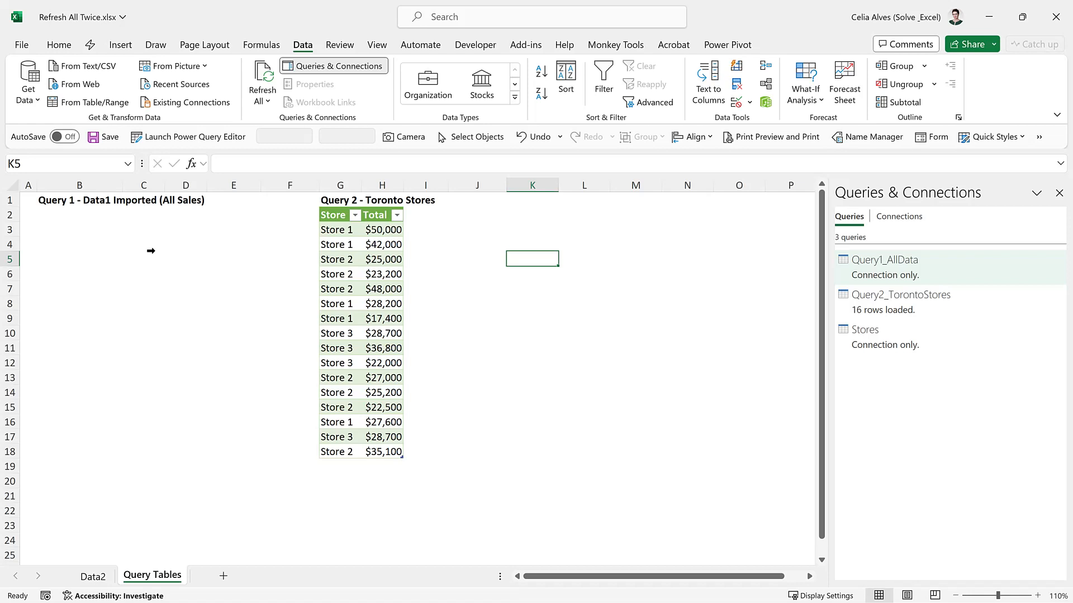
{"action": "left_click_drag", "start_coordinate": [347, 226], "coordinate": [361, 447]}
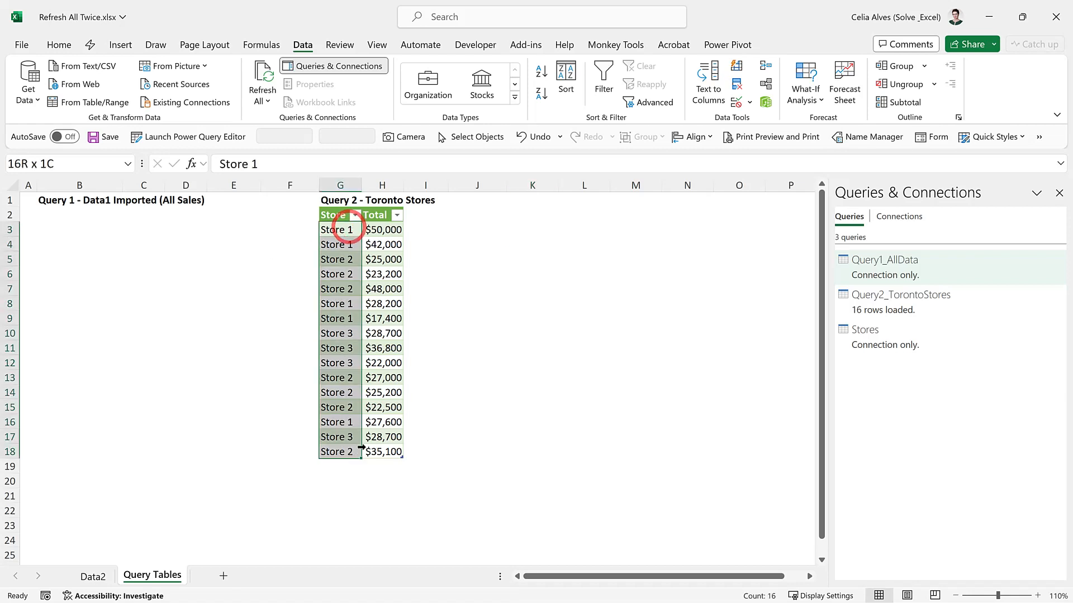
{"action": "left_click", "coordinate": [496, 259]}
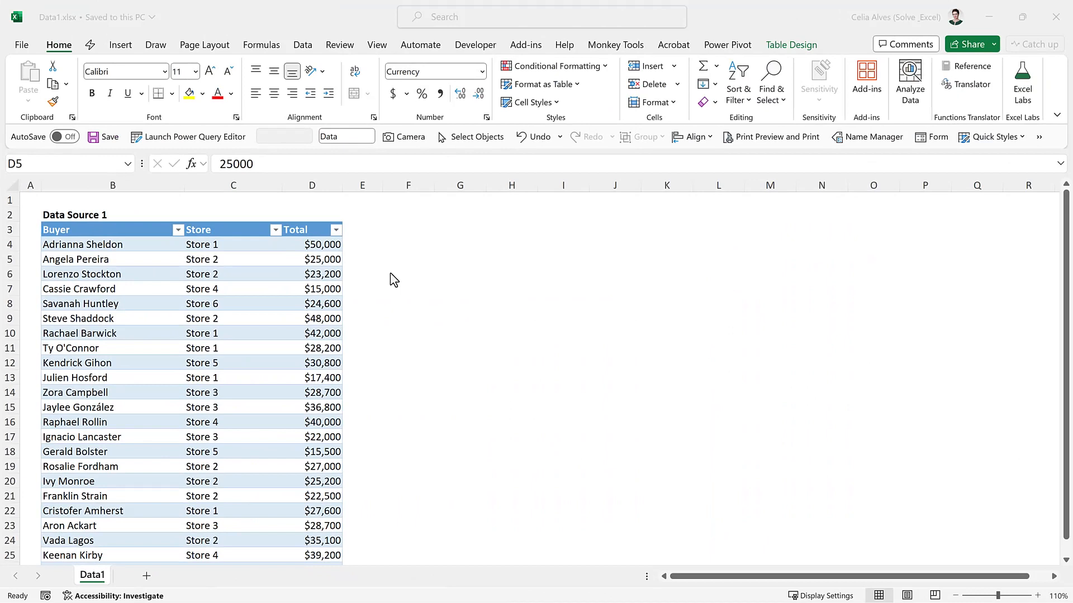
- Add a row below the Data1 table with the buyer's full name, store "Store7" and a total of 10000
{"action": "scroll", "coordinate": [391, 277], "scroll_direction": "down", "scroll_amount": 1}
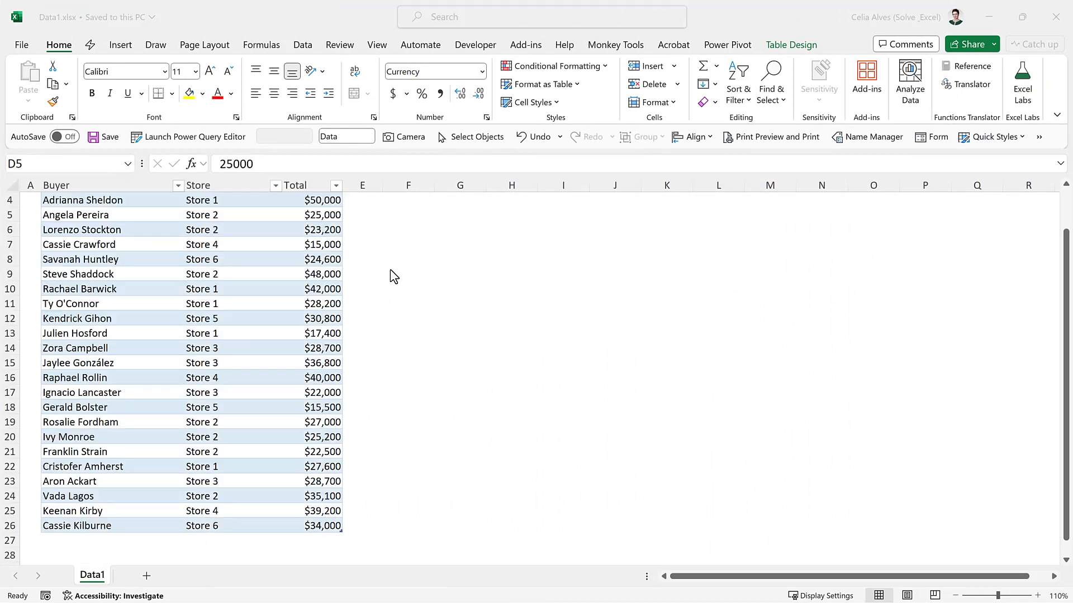
{"action": "left_click", "coordinate": [84, 534]}
{"action": "left_click", "coordinate": [83, 536]}
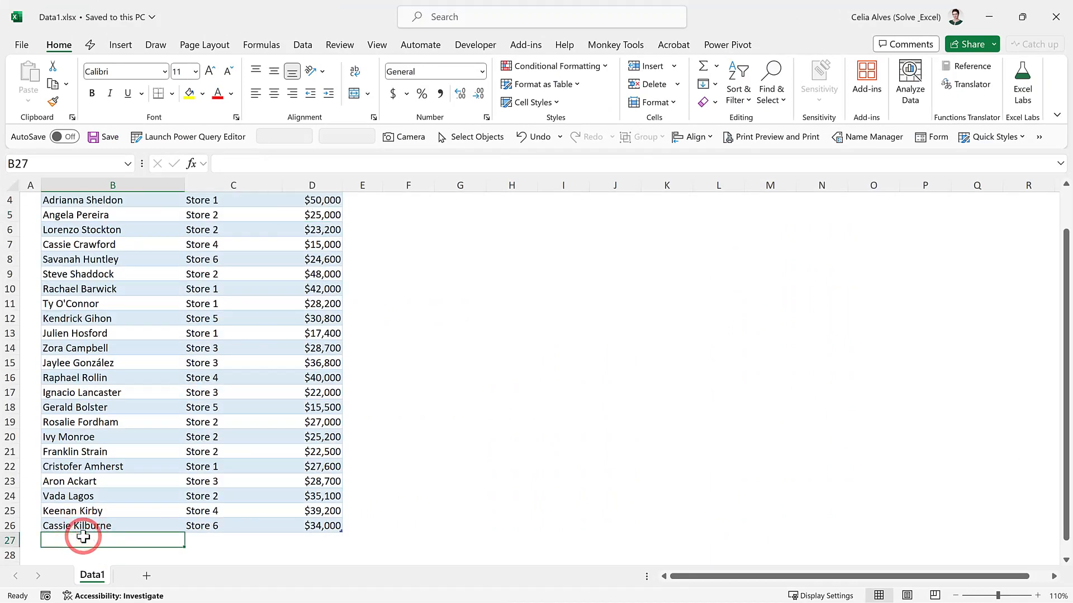
{"action": "type", "text": "Celia Al"}
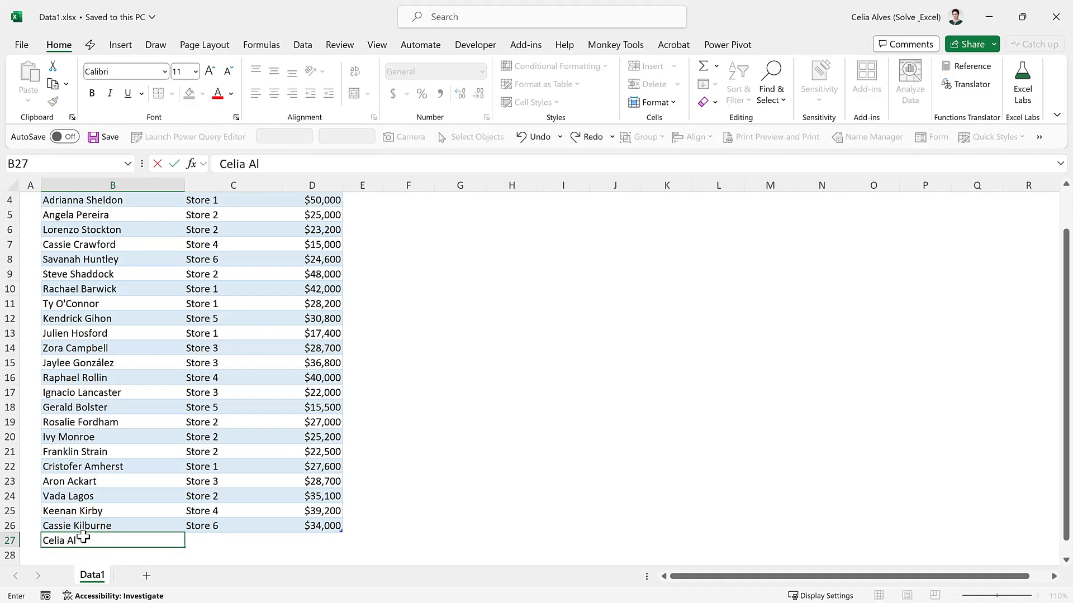
{"action": "type", "text": "ves"}
{"action": "left_click", "coordinate": [197, 540]}
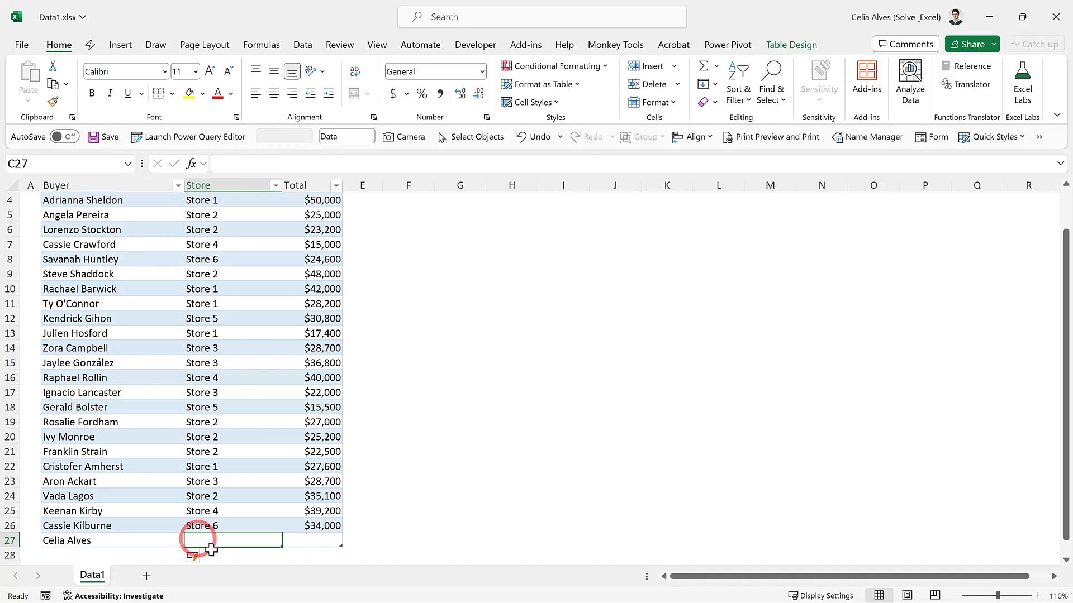
{"action": "type", "text": "Store7"}
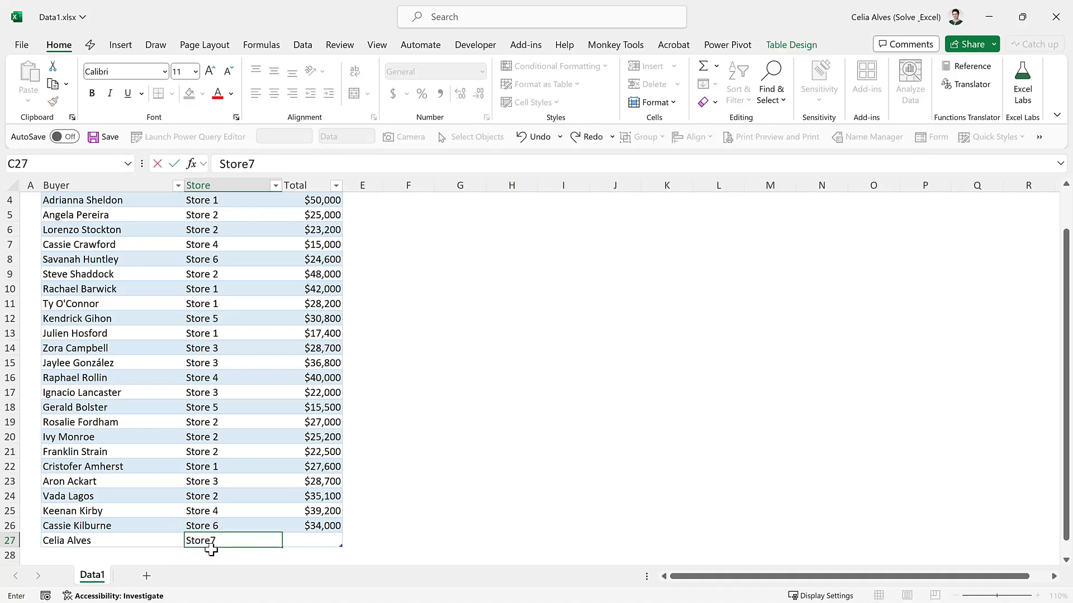
{"action": "key", "text": "Tab"}
{"action": "type", "text": "10000"}
{"action": "key", "text": "Return"}
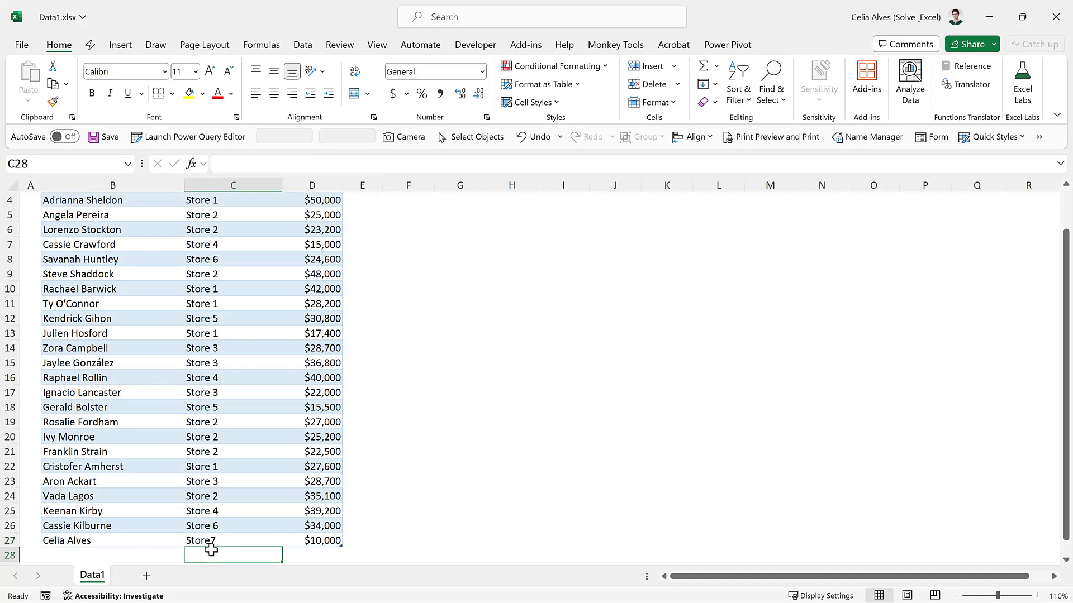
{"action": "left_click", "coordinate": [497, 357]}
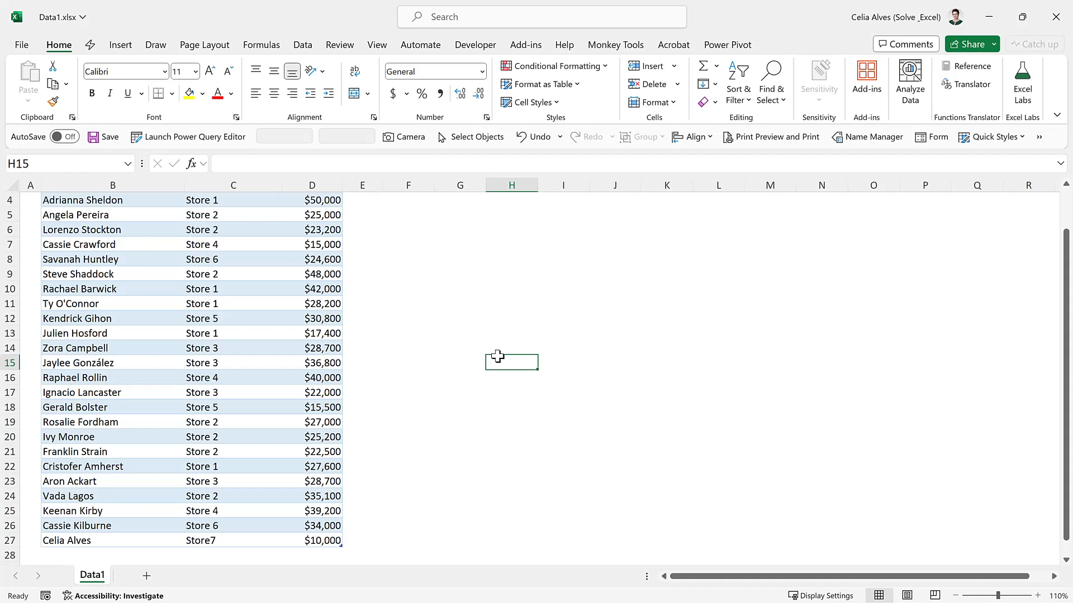
- Correct the store name in cell C27 of the new row to "Store 7"
{"action": "left_click", "coordinate": [205, 542]}
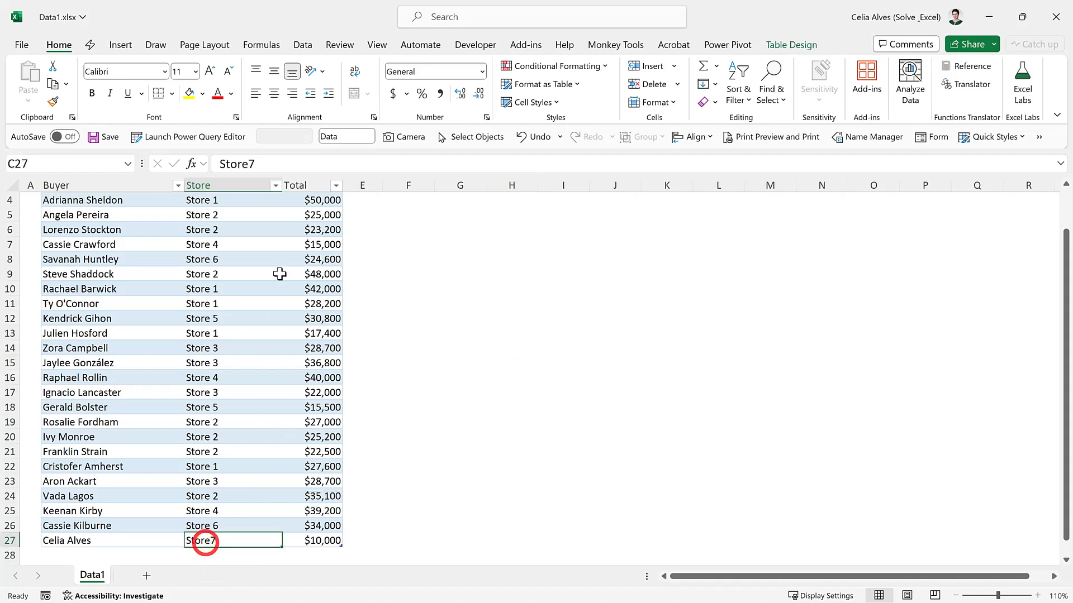
{"action": "left_click", "coordinate": [247, 163]}
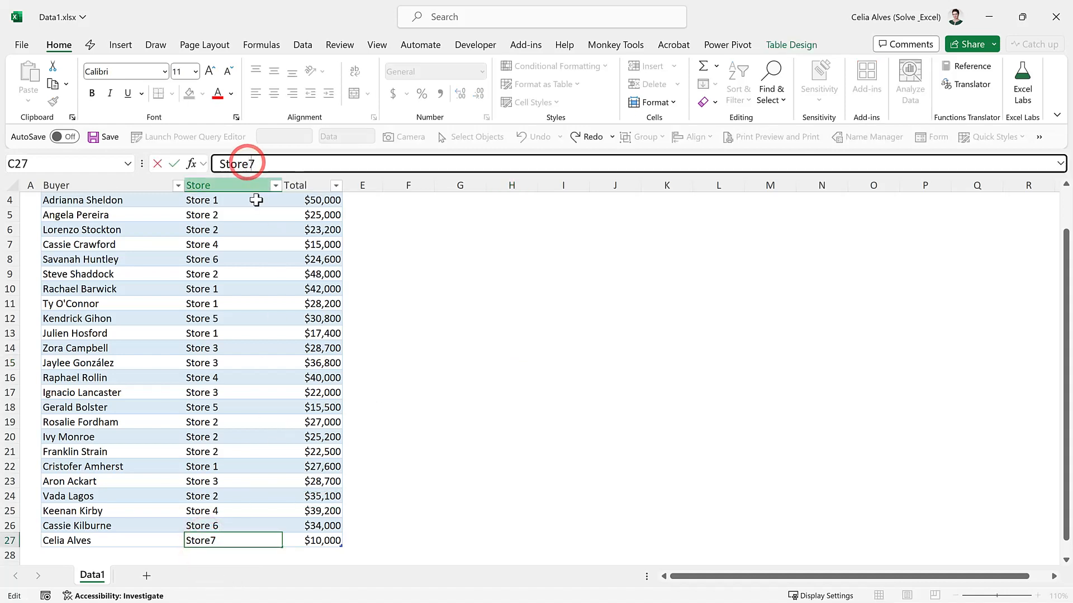
{"action": "left_click", "coordinate": [444, 421]}
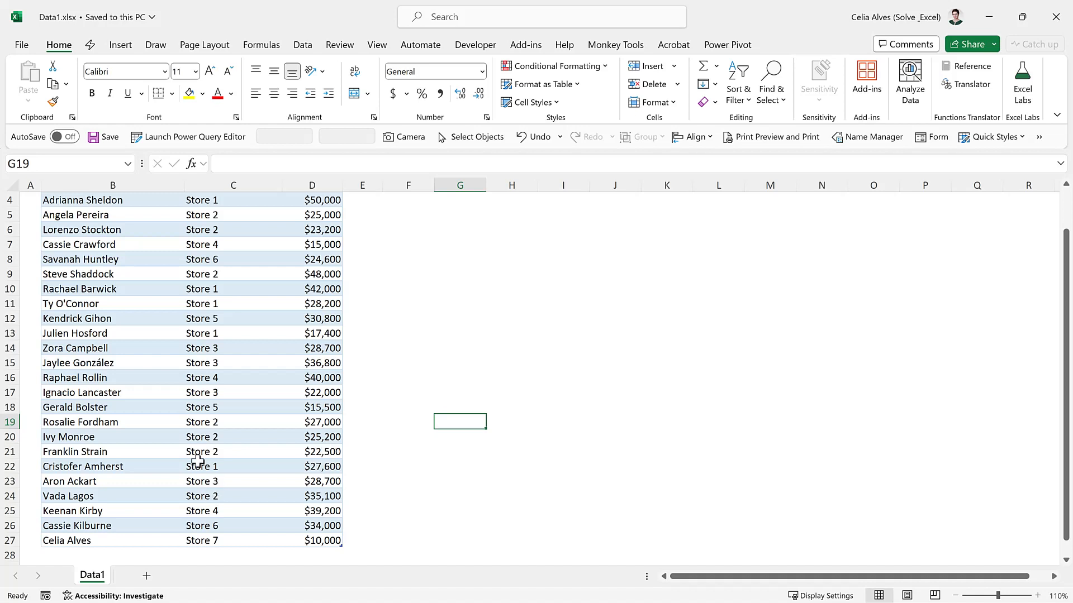
- Check the store list on the Data2 sheet of Refresh All Twice.xlsx, and refresh all queries from the Query Tables sheet
{"action": "left_click", "coordinate": [835, 21]}
{"action": "left_click", "coordinate": [222, 364]}
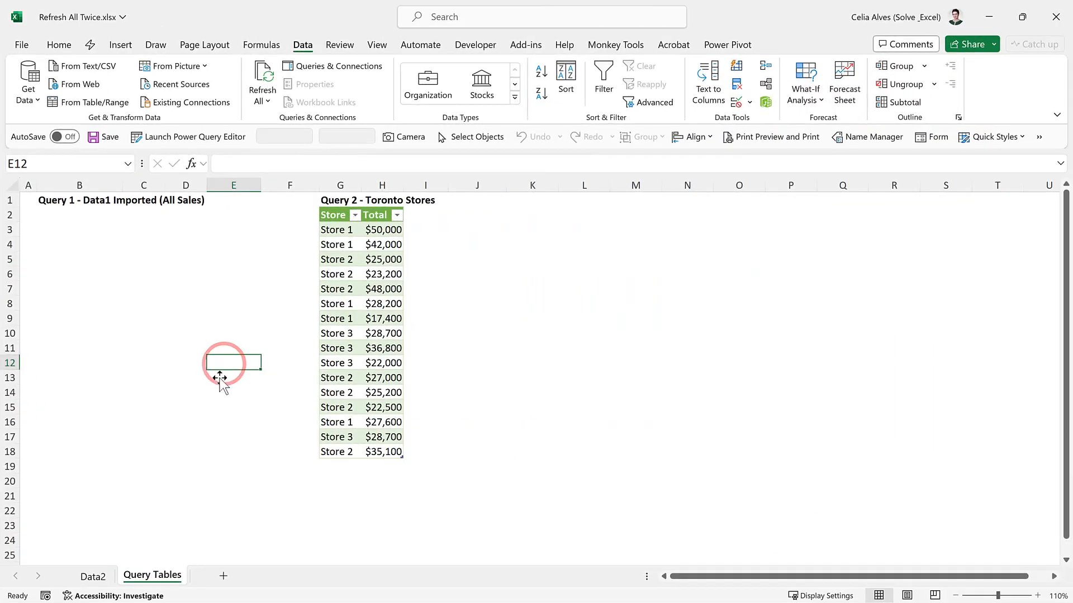
{"action": "left_click", "coordinate": [93, 577]}
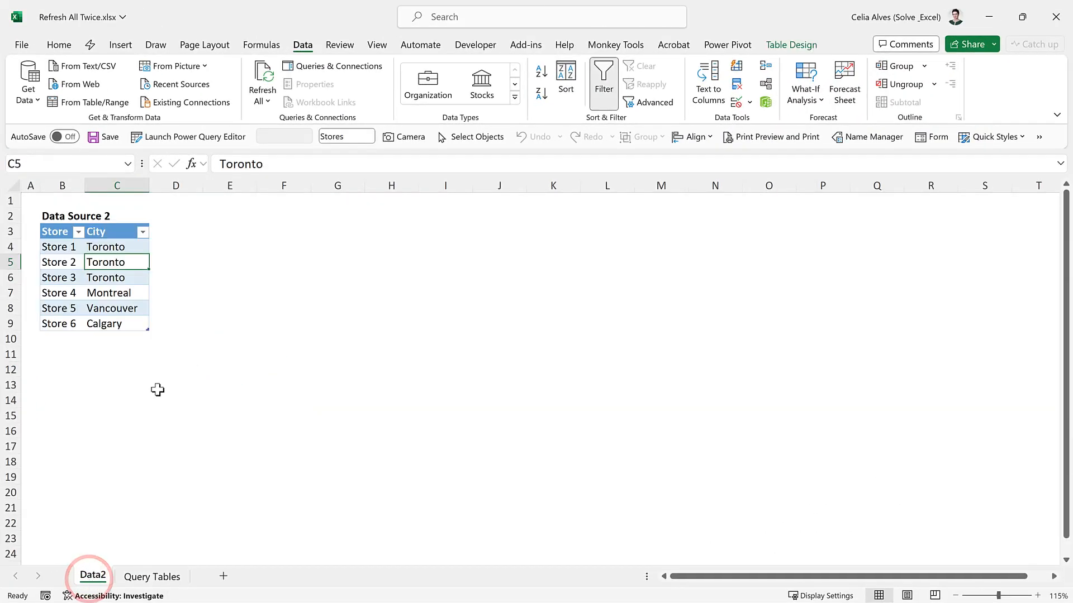
{"action": "left_click", "coordinate": [150, 578]}
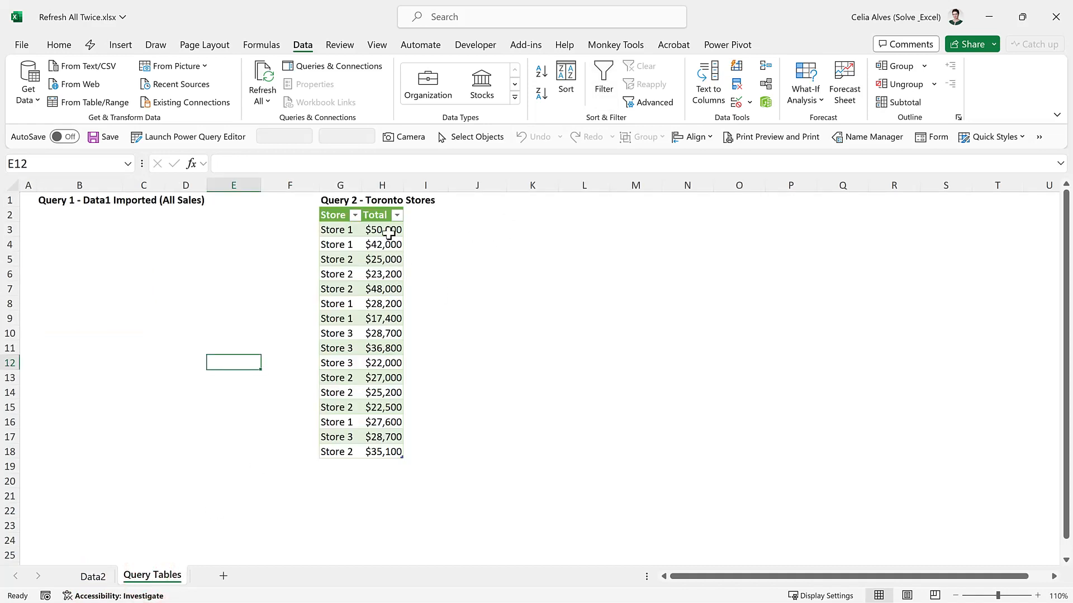
{"action": "left_click", "coordinate": [267, 72]}
{"action": "left_click", "coordinate": [476, 260]}
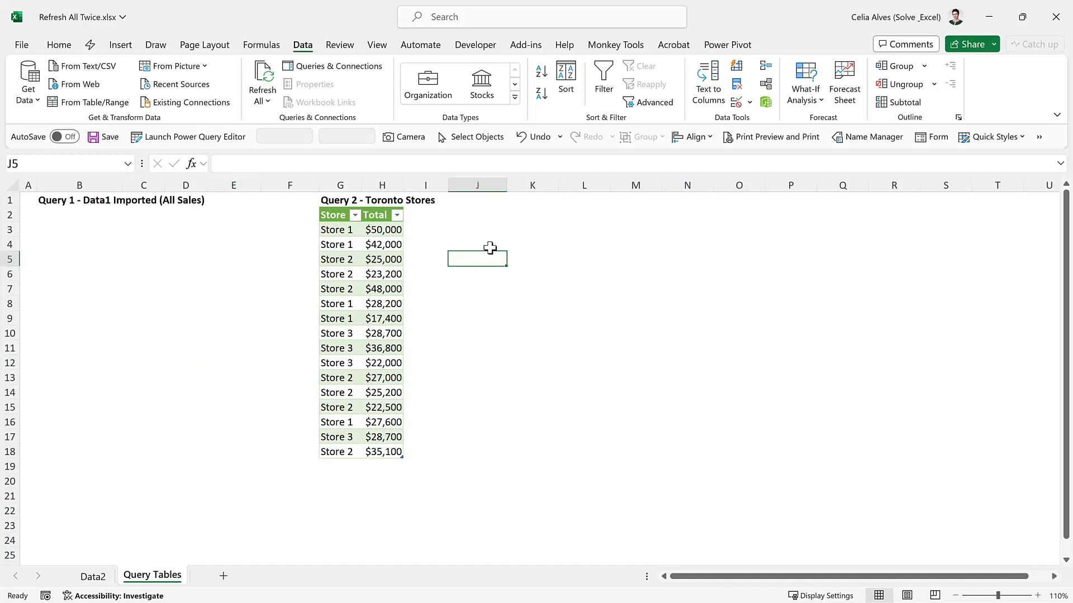
- In Power Query, extract the Query1_AllData steps before Merged Queries into a new query named Data1_RawData and move it above Query1_AllData
{"action": "key", "text": "alt+F12"}
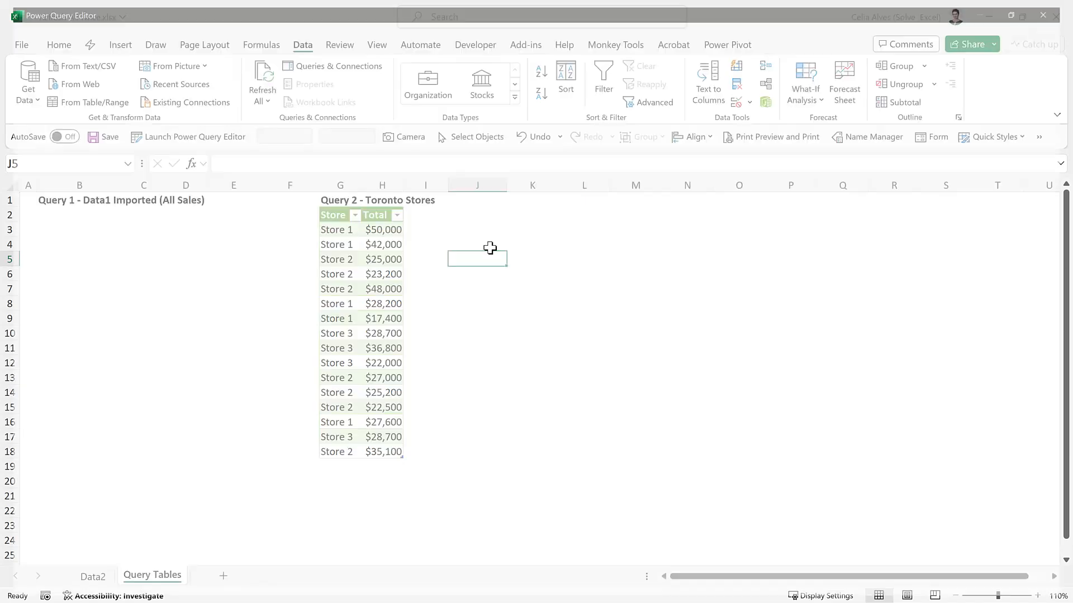
{"action": "left_click", "coordinate": [81, 147]}
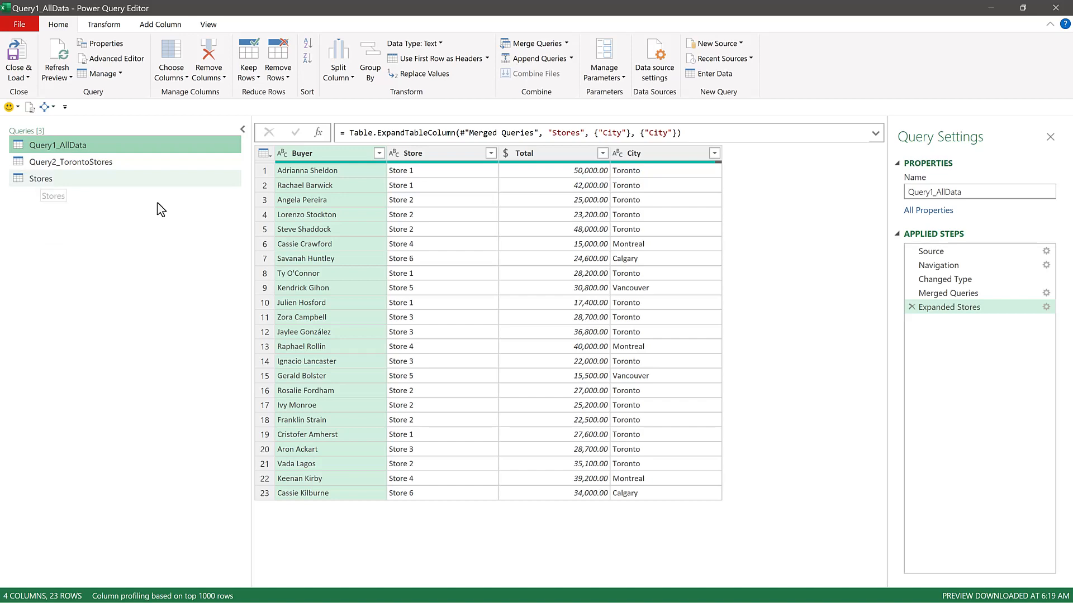
{"action": "left_click", "coordinate": [950, 279]}
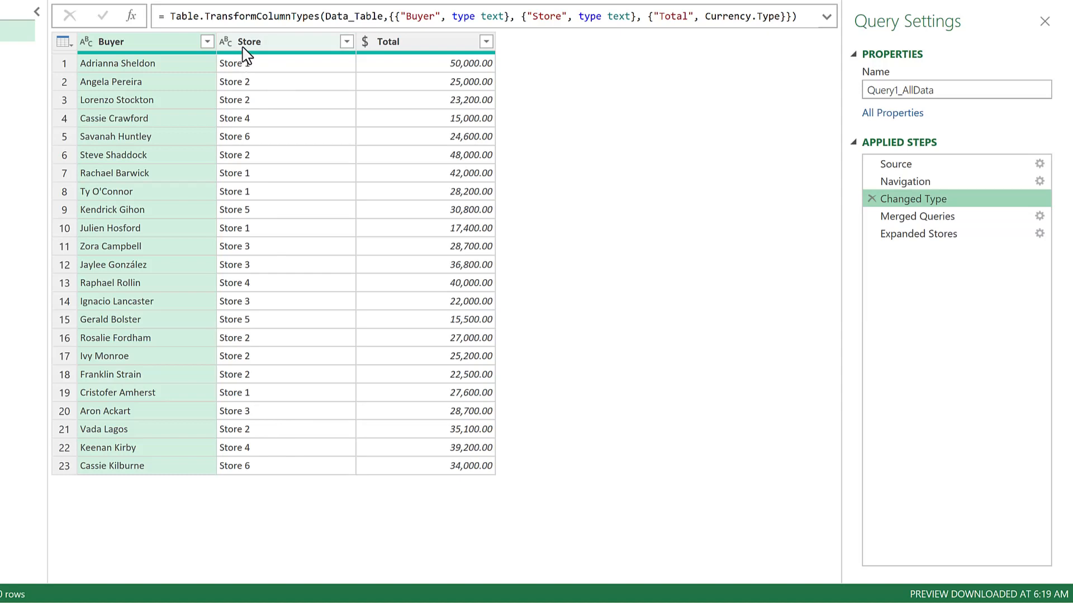
{"action": "left_click", "coordinate": [930, 216]}
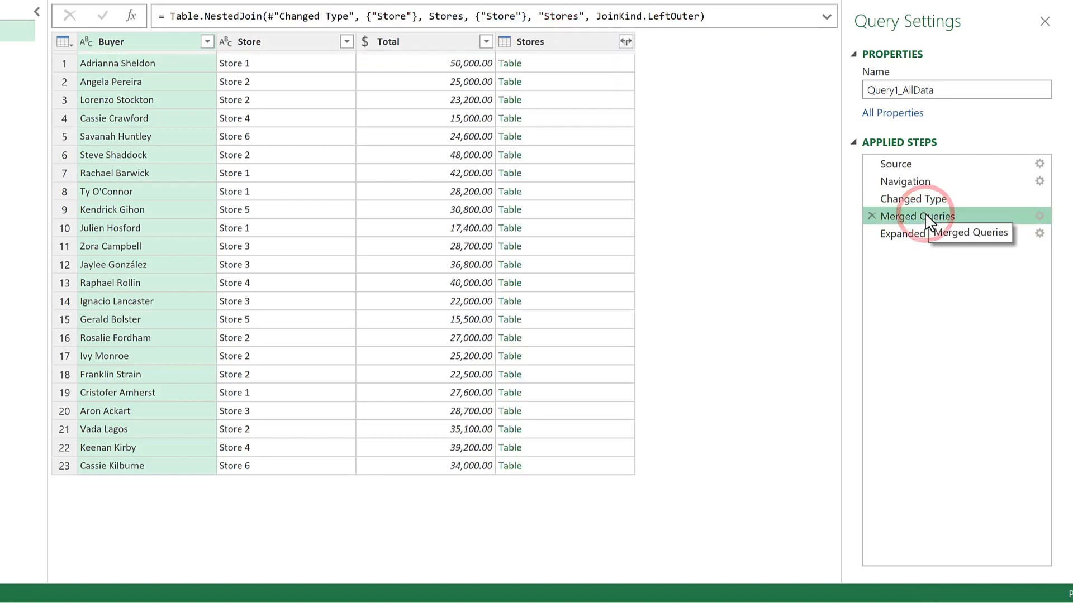
{"action": "right_click", "coordinate": [928, 218]}
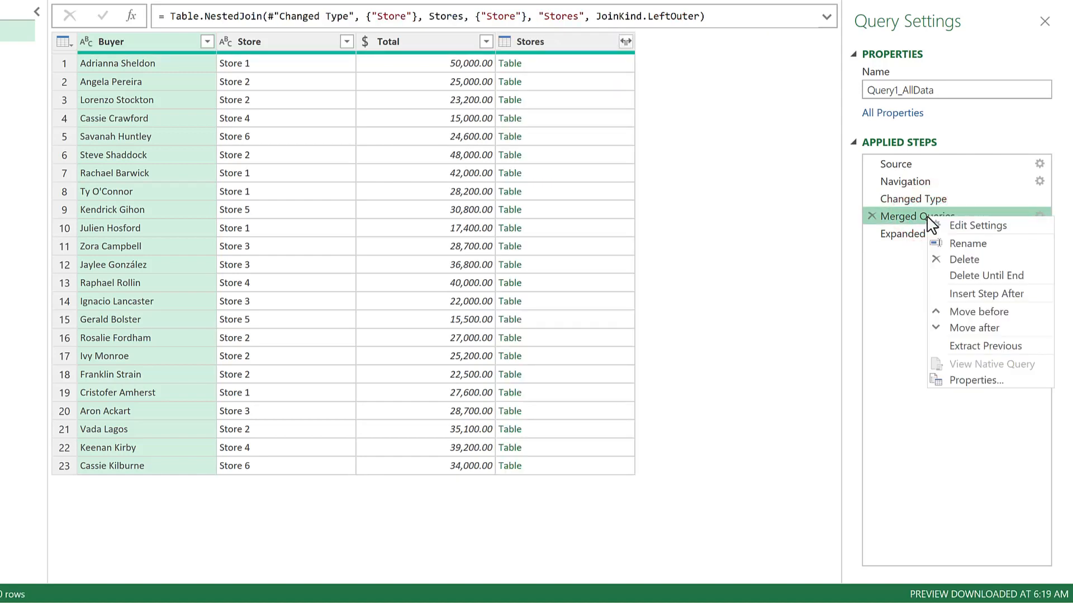
{"action": "left_click", "coordinate": [979, 346]}
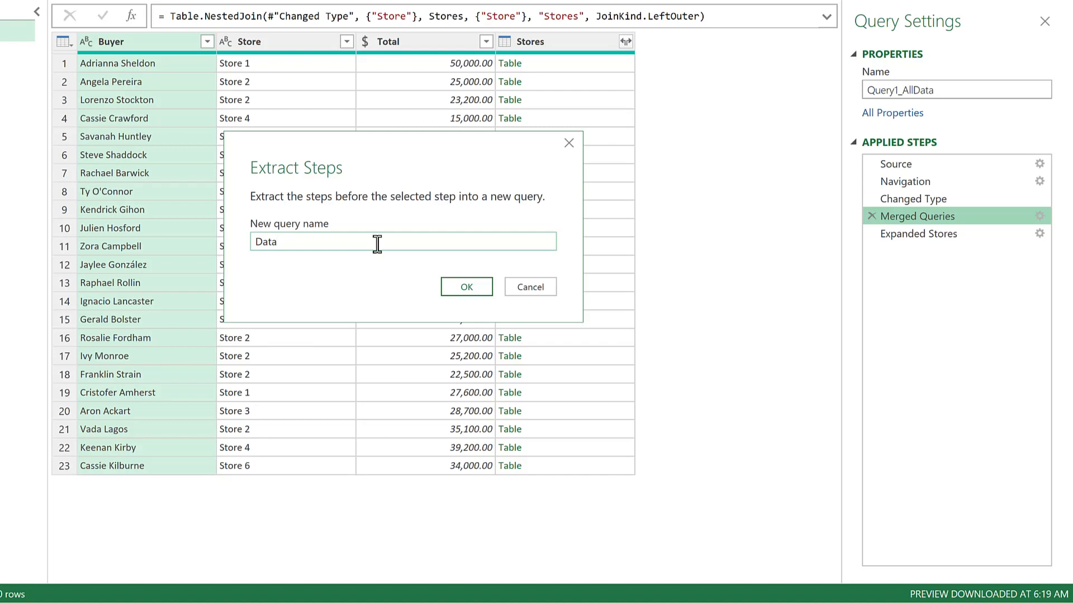
{"action": "type", "text": "_RawData"}
{"action": "left_click", "coordinate": [451, 288]}
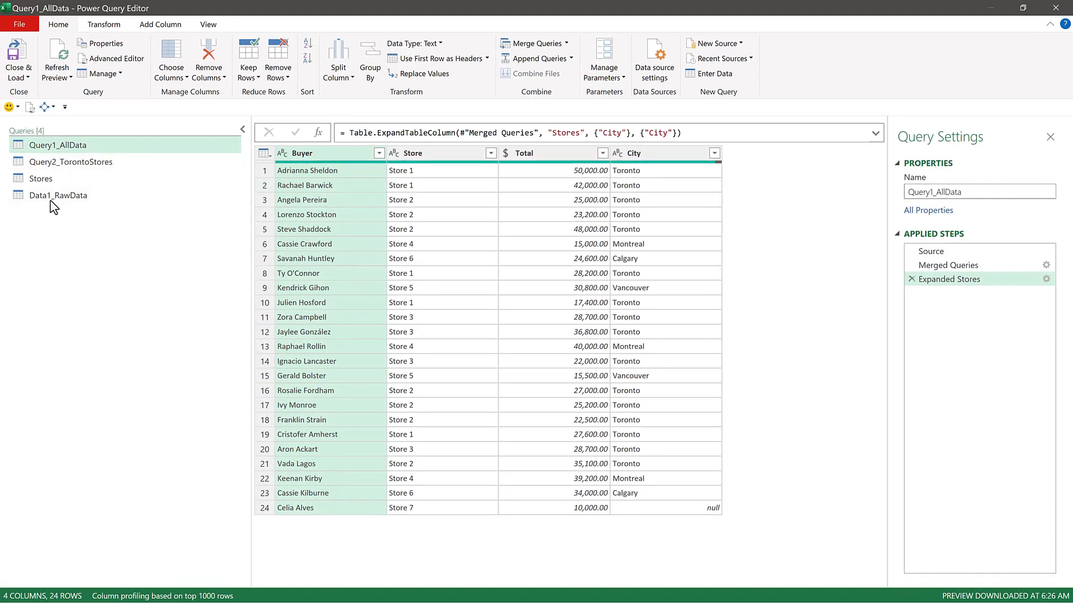
{"action": "left_click_drag", "start_coordinate": [49, 201], "coordinate": [55, 140]}
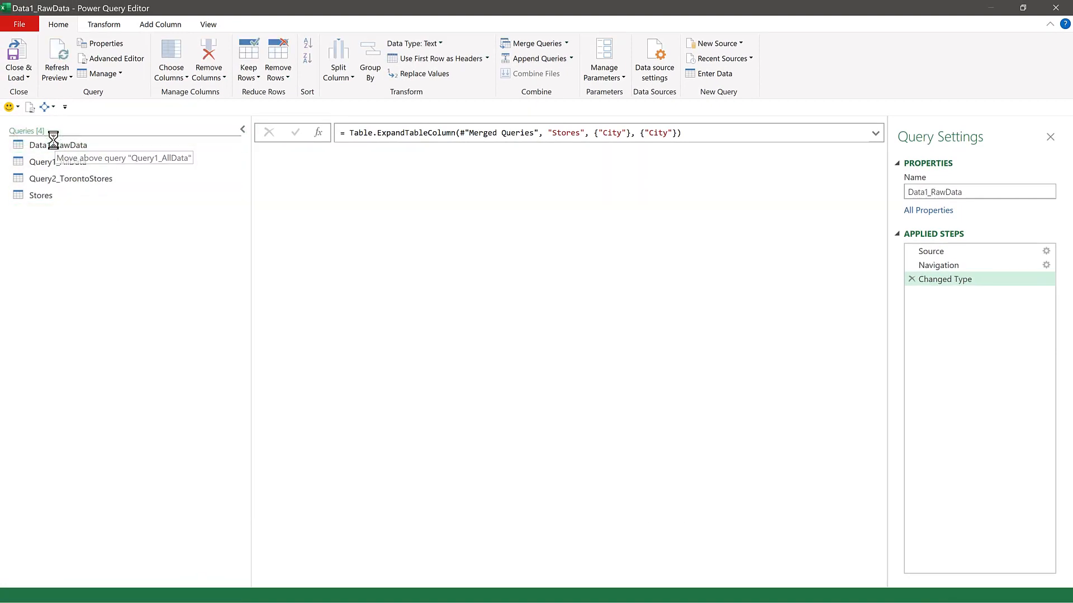
- Merge Data1_RawData with Stores as a new query, matching on the Store columns with a Left Anti join
{"action": "left_click", "coordinate": [58, 145]}
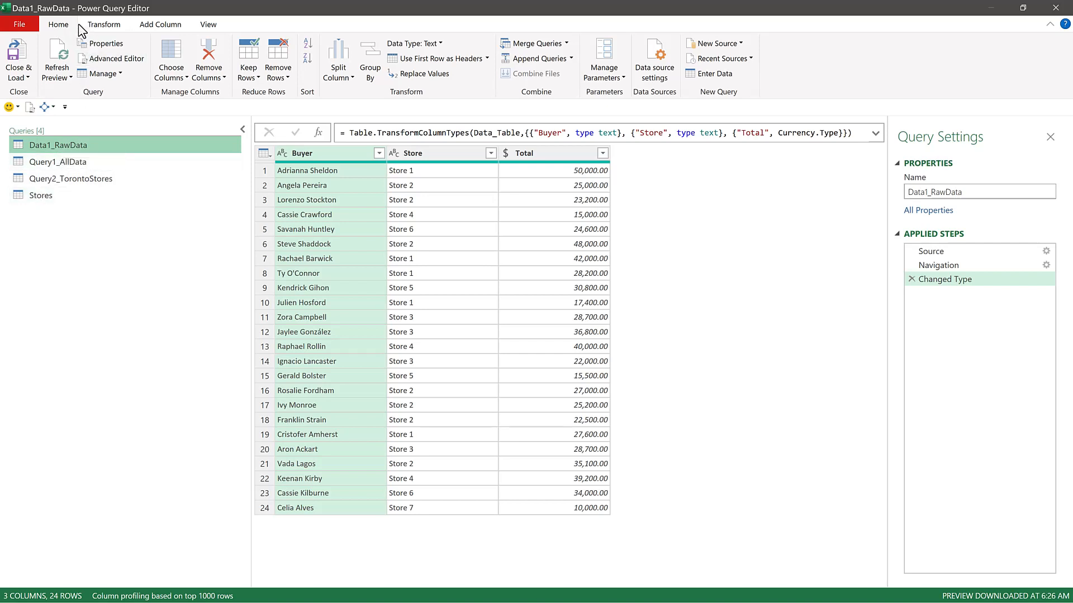
{"action": "left_click", "coordinate": [567, 44]}
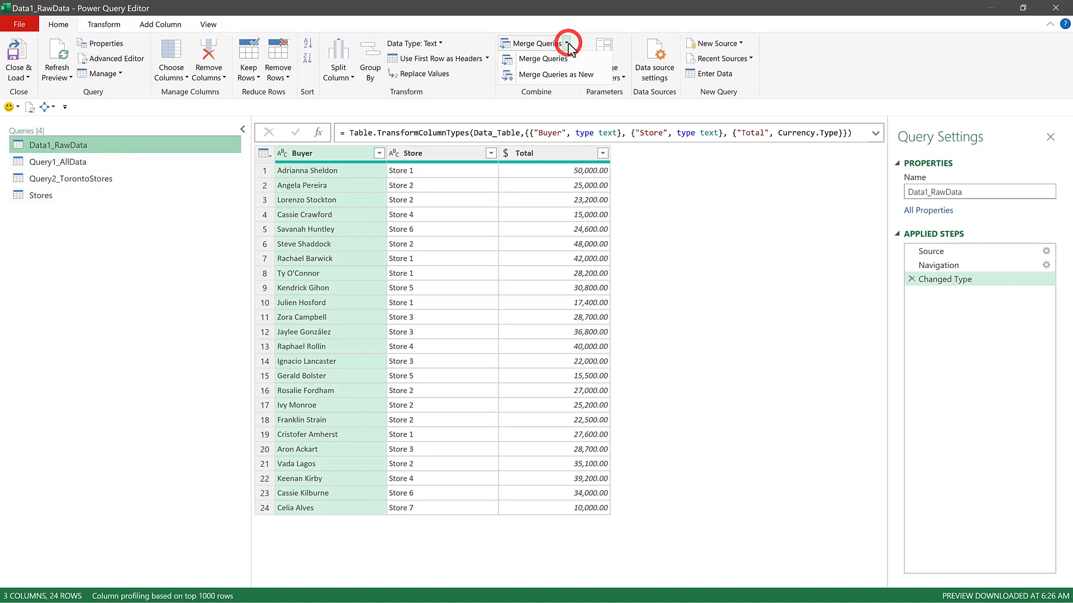
{"action": "left_click", "coordinate": [561, 73]}
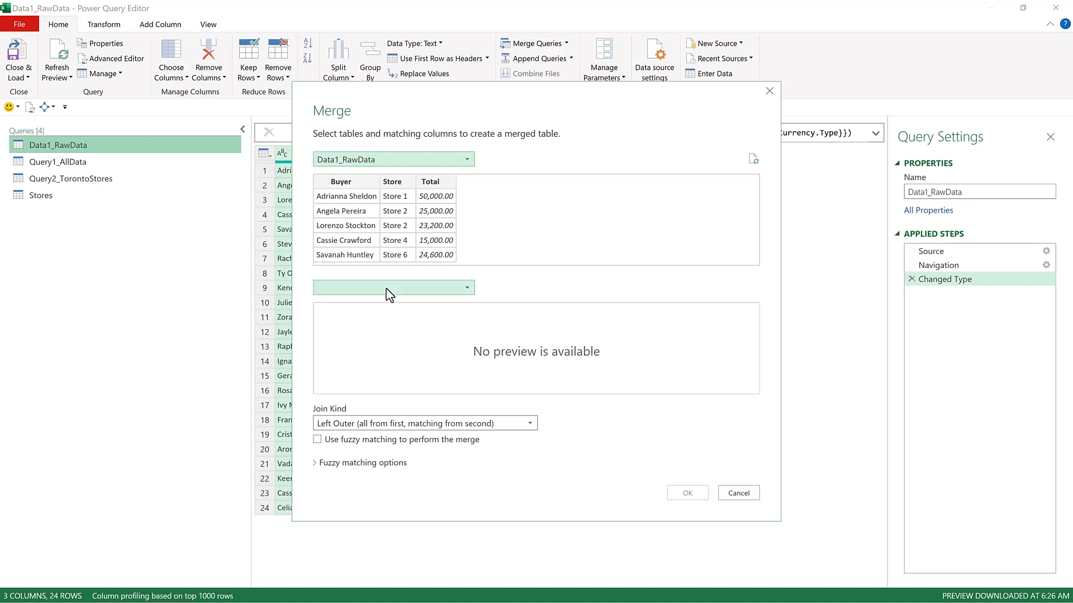
{"action": "left_click", "coordinate": [389, 288]}
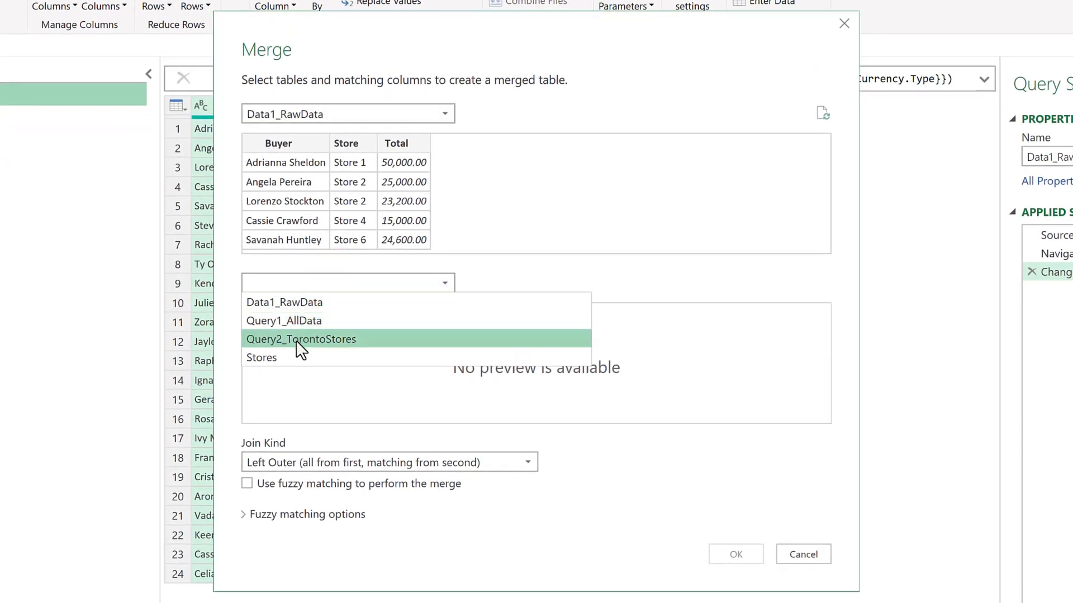
{"action": "left_click", "coordinate": [287, 357]}
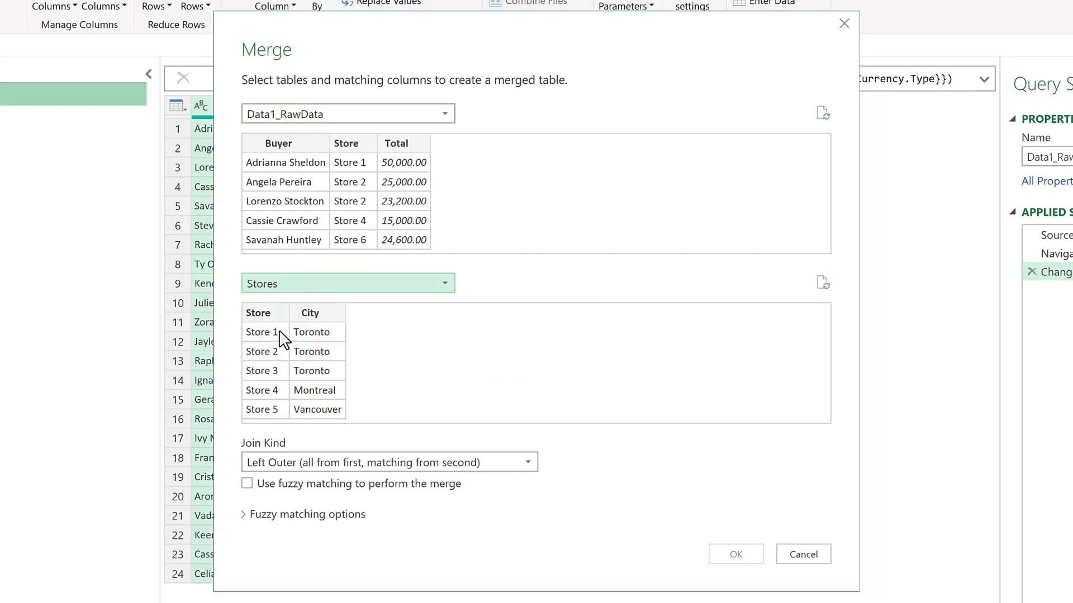
{"action": "left_click", "coordinate": [349, 143]}
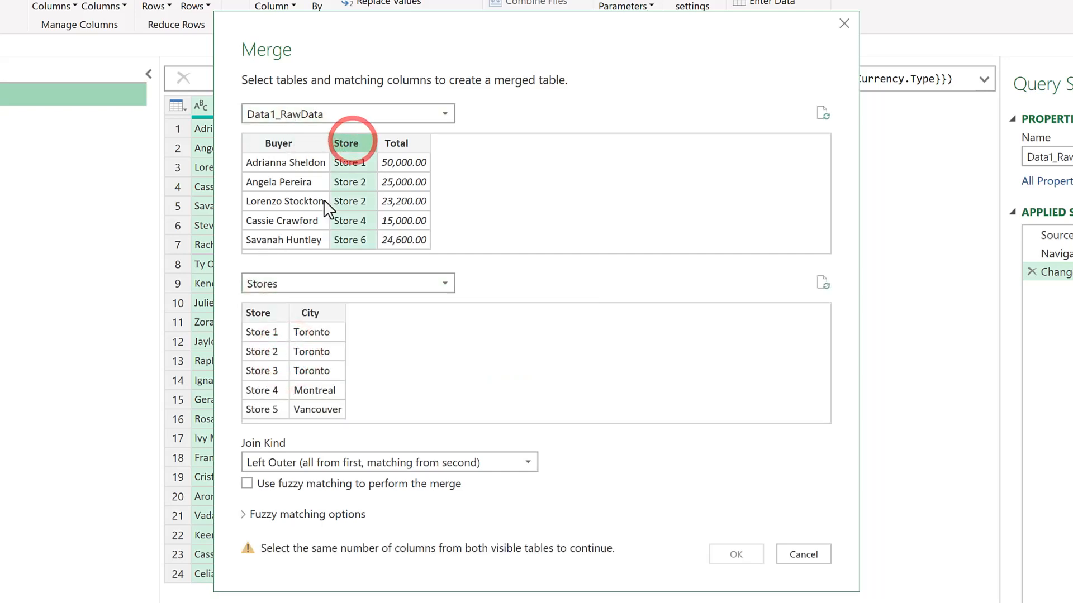
{"action": "left_click", "coordinate": [263, 313]}
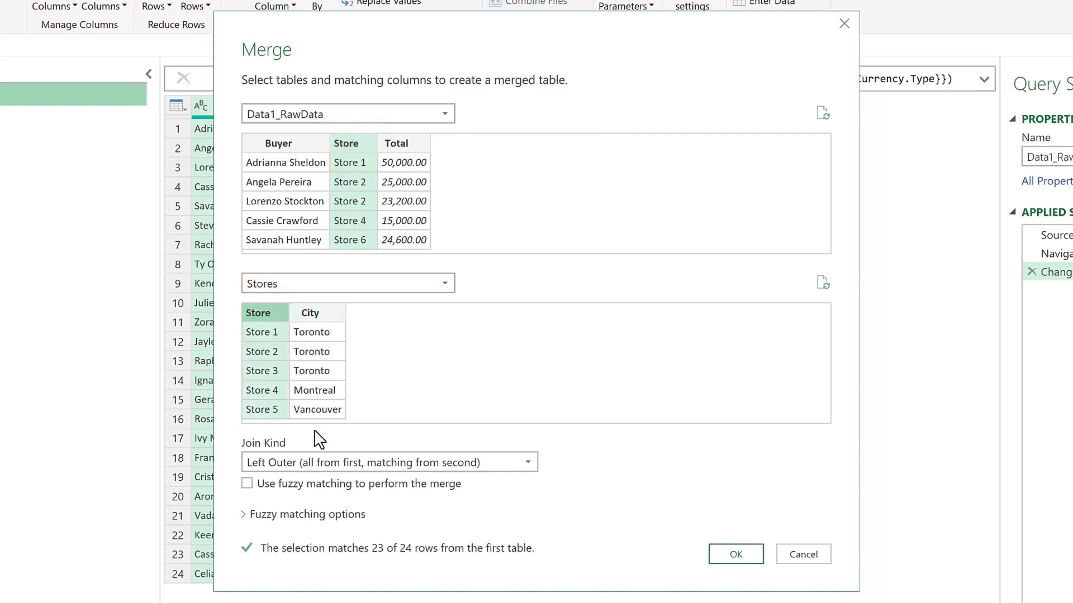
{"action": "left_click", "coordinate": [313, 465]}
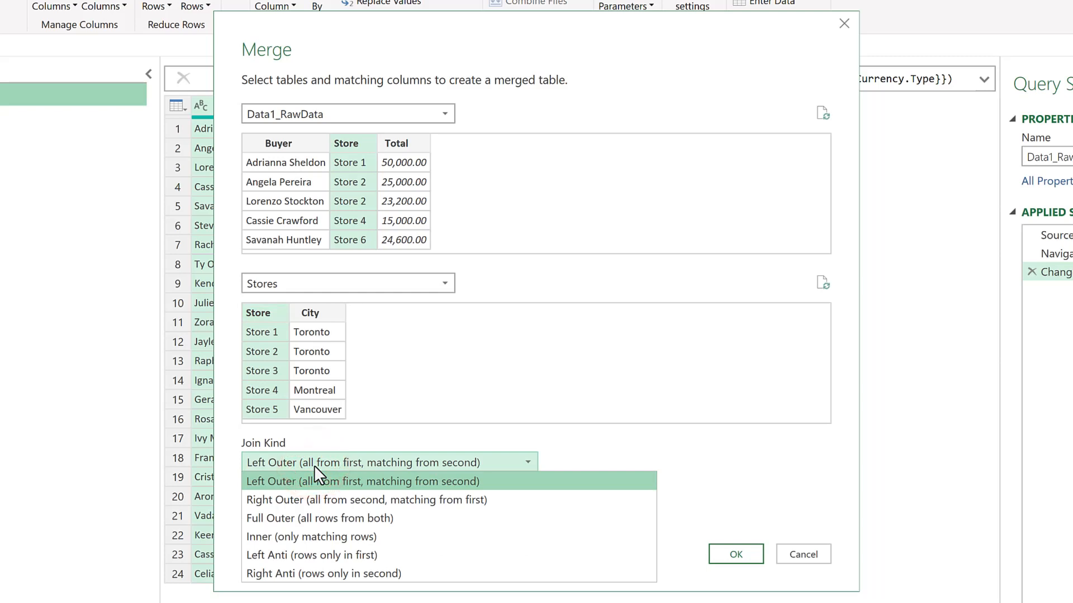
{"action": "left_click", "coordinate": [296, 555]}
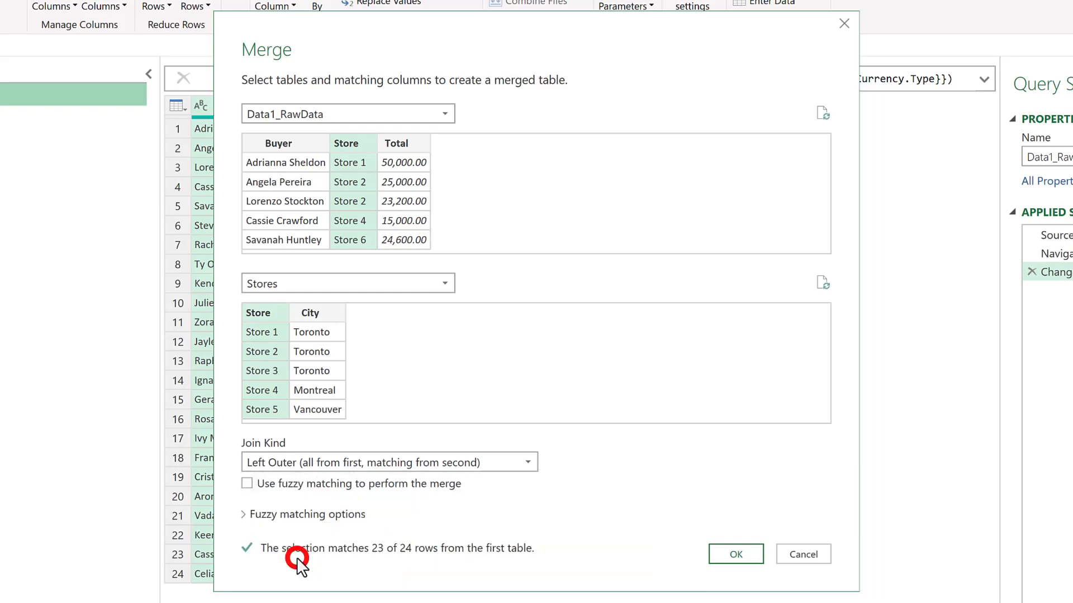
{"action": "left_click", "coordinate": [735, 553]}
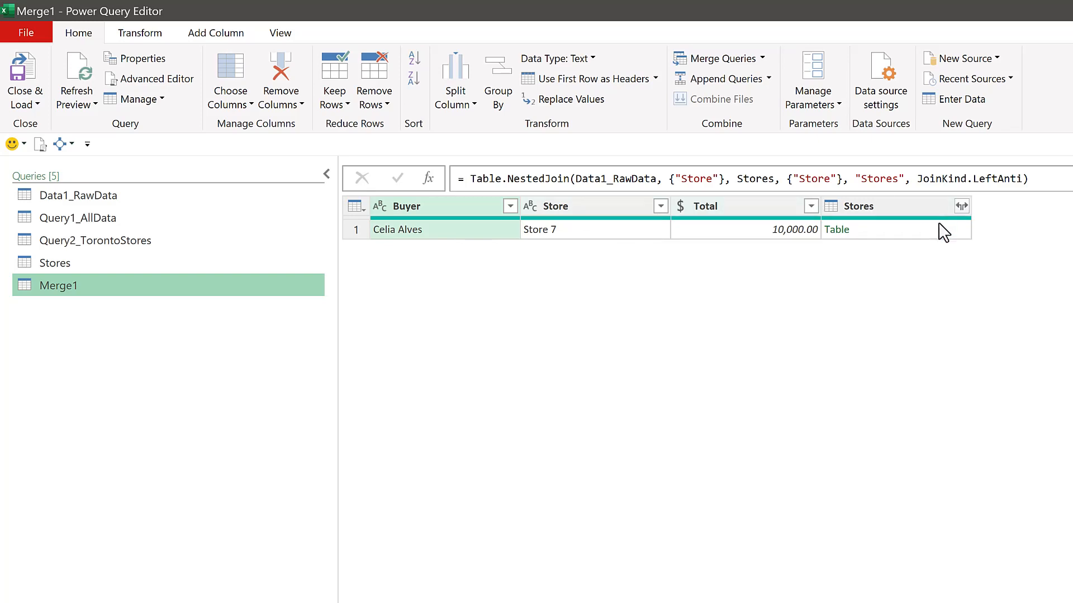
- Remove every column except Store from the new merged query
{"action": "left_click", "coordinate": [616, 202]}
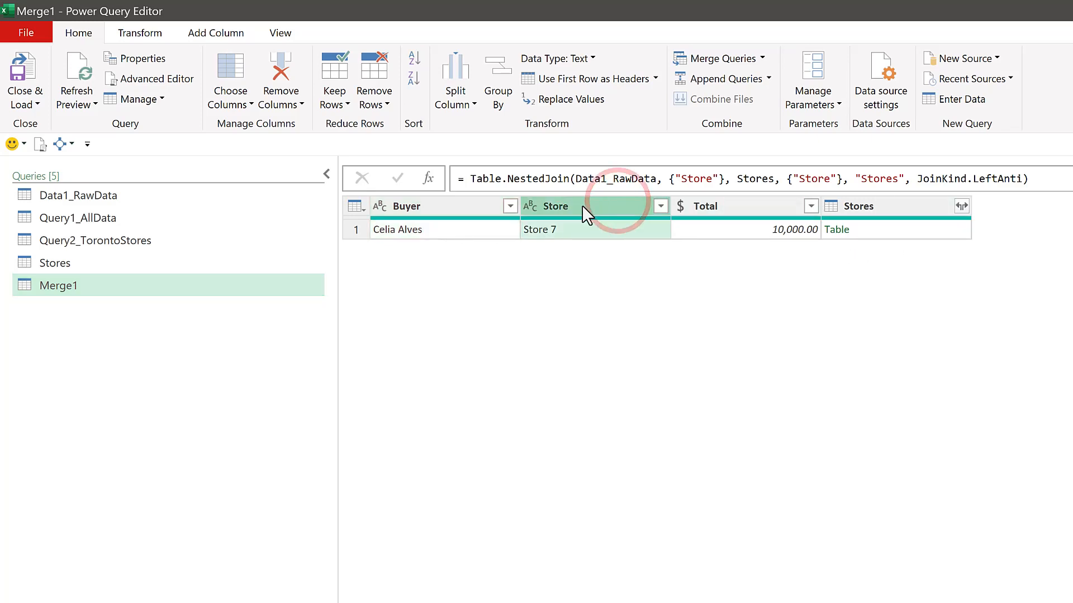
{"action": "right_click", "coordinate": [582, 206]}
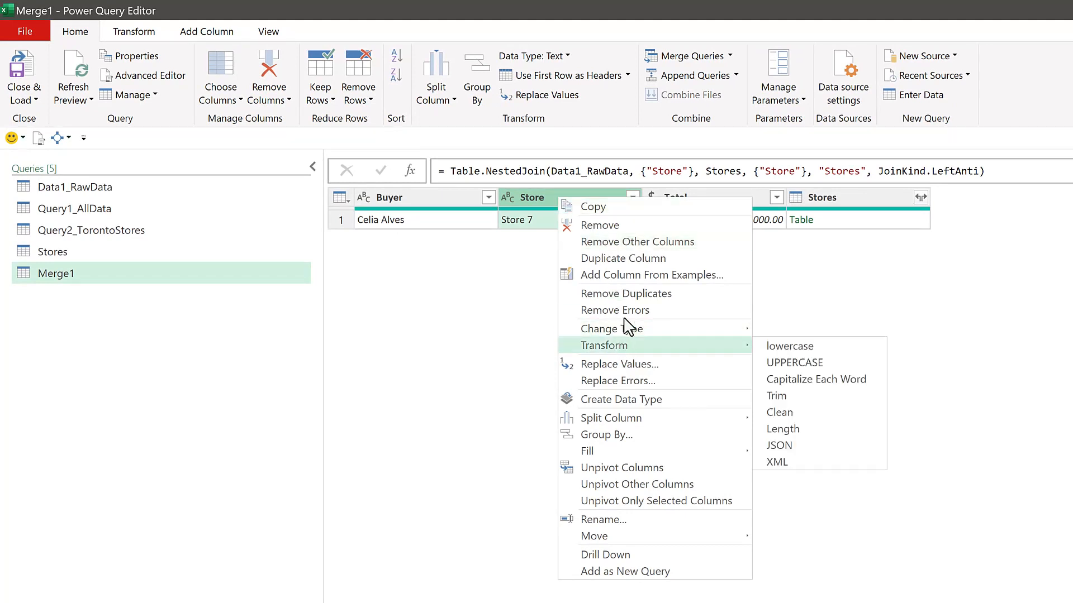
{"action": "left_click", "coordinate": [631, 242]}
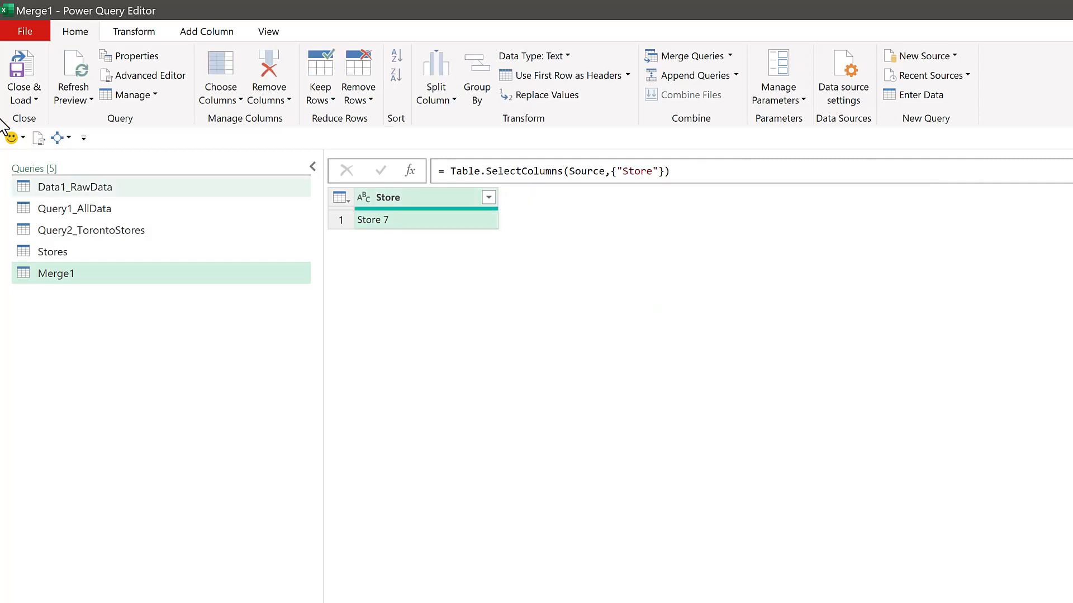
- Close the query editor and load the merged query as a table on a new worksheet
{"action": "left_click", "coordinate": [35, 101]}
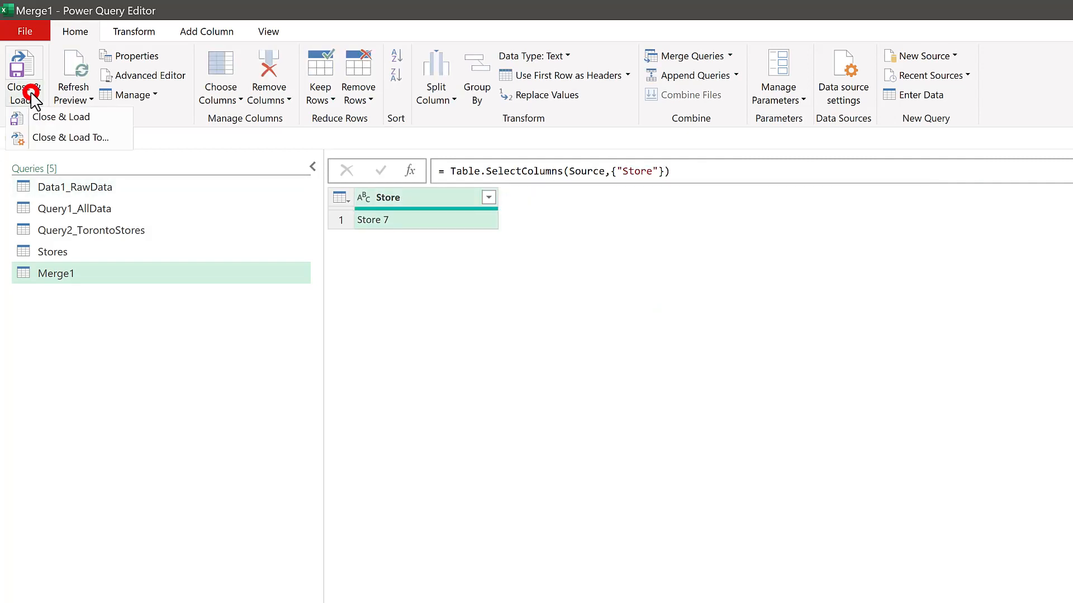
{"action": "left_click", "coordinate": [50, 139]}
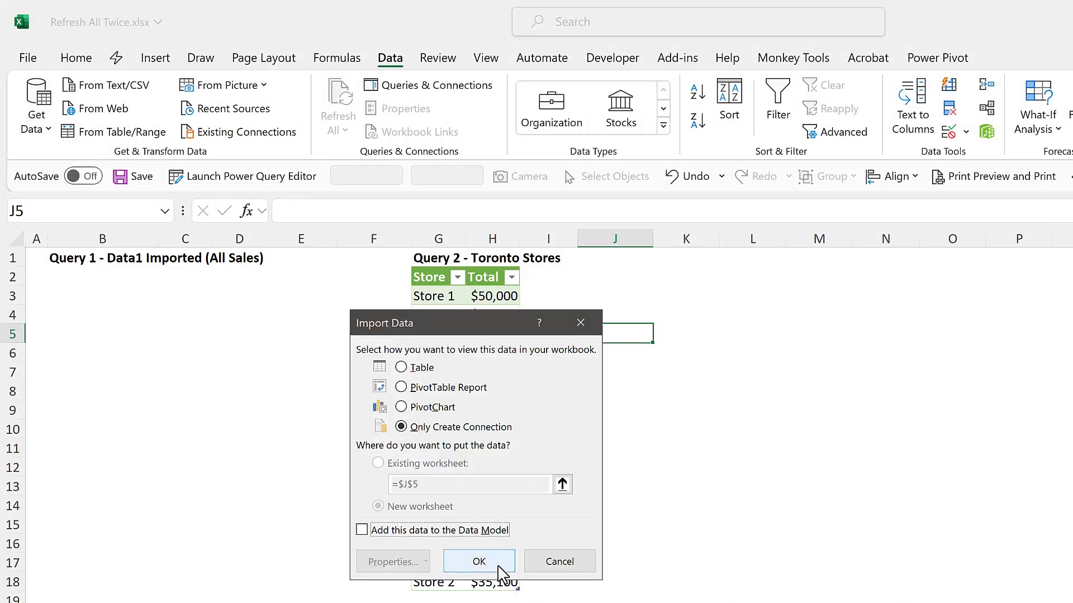
{"action": "left_click", "coordinate": [400, 368]}
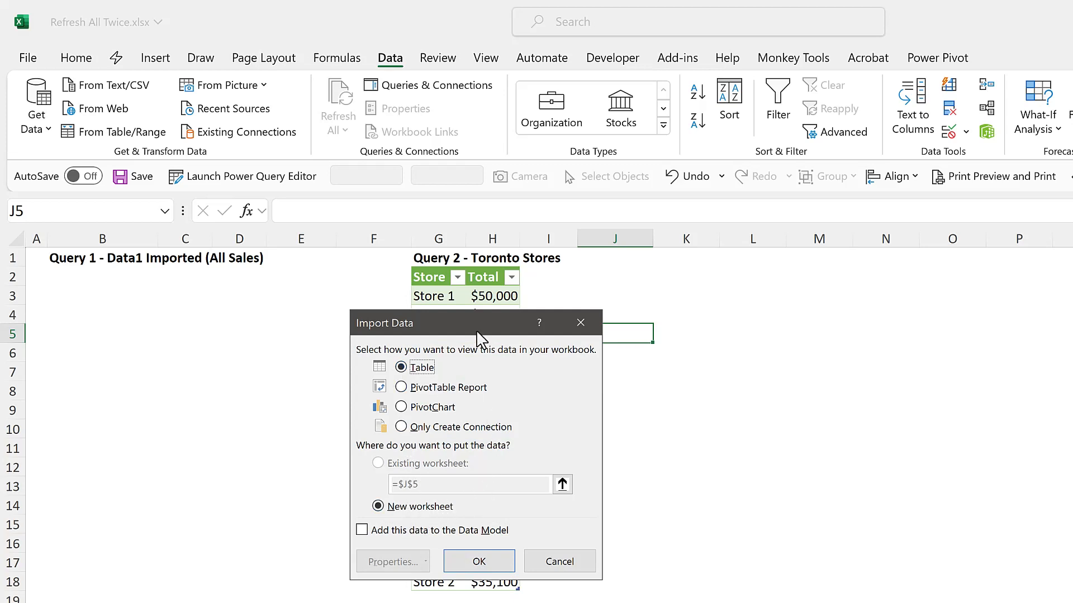
{"action": "mouse_move", "coordinate": [470, 322]}
{"action": "left_mouse_down"}
{"action": "mouse_move", "coordinate": [642, 409]}
{"action": "mouse_move", "coordinate": [702, 319]}
{"action": "mouse_move", "coordinate": [691, 286]}
{"action": "left_mouse_up"}
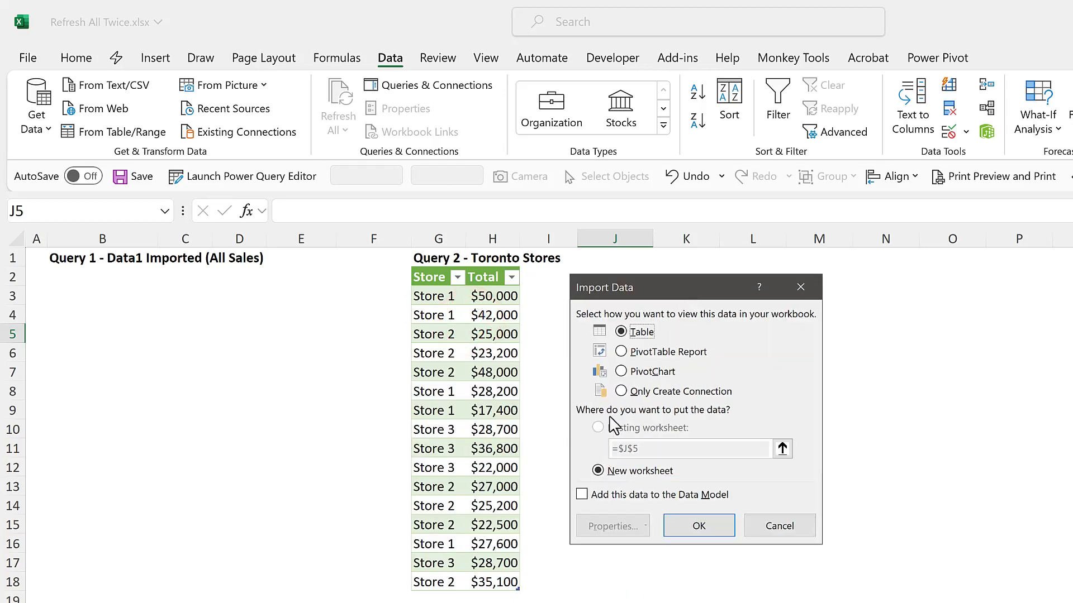
{"action": "left_click", "coordinate": [599, 424]}
{"action": "left_click", "coordinate": [699, 527]}
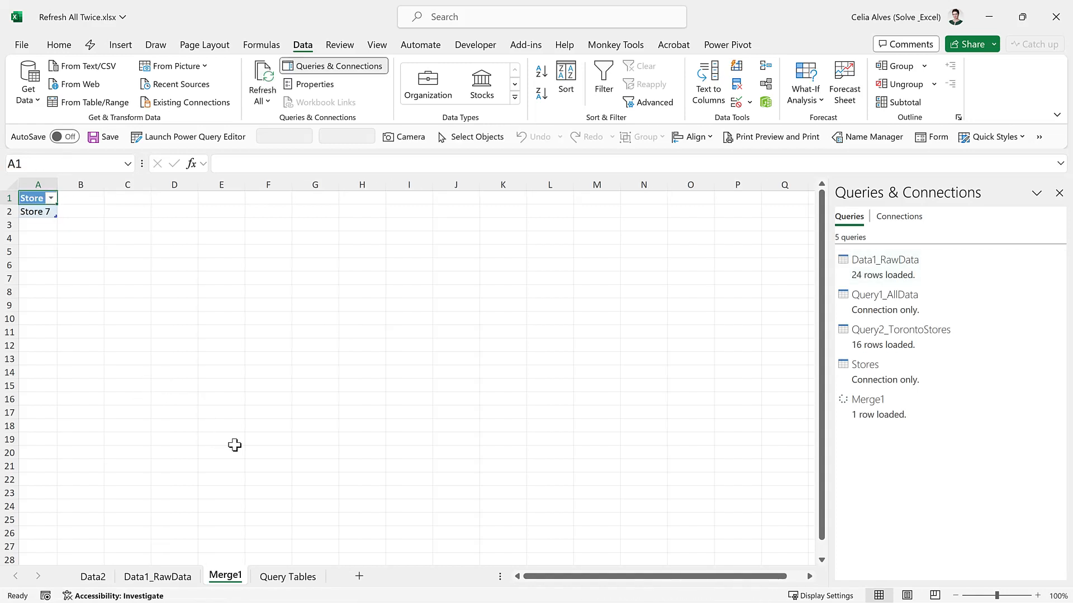
- Rename the Merge1 query as "New Stores"
{"action": "right_click", "coordinate": [890, 404]}
{"action": "left_click", "coordinate": [929, 433]}
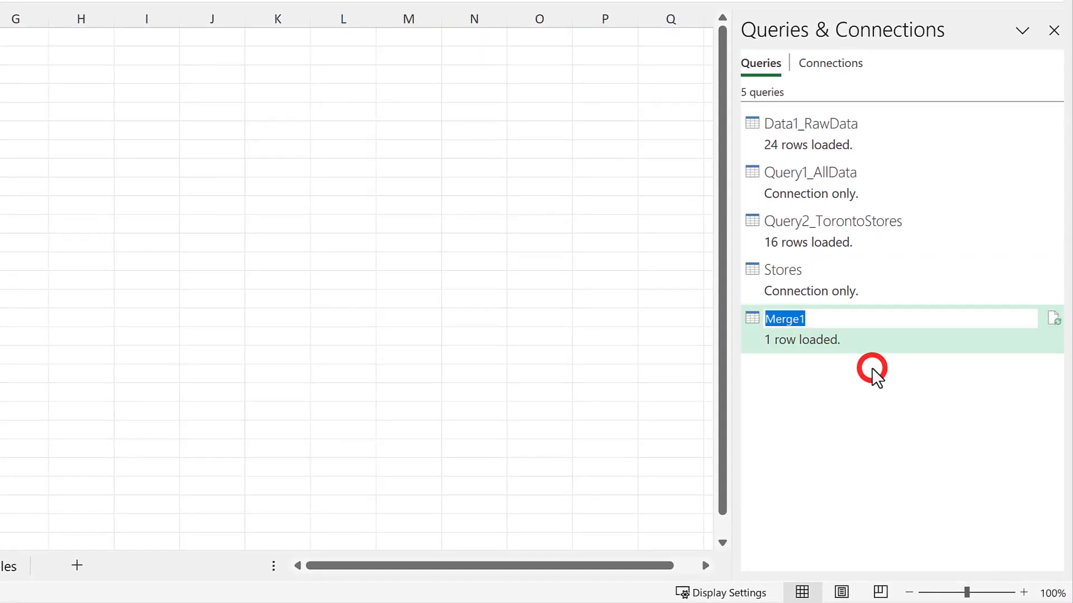
{"action": "type", "text": "New "}
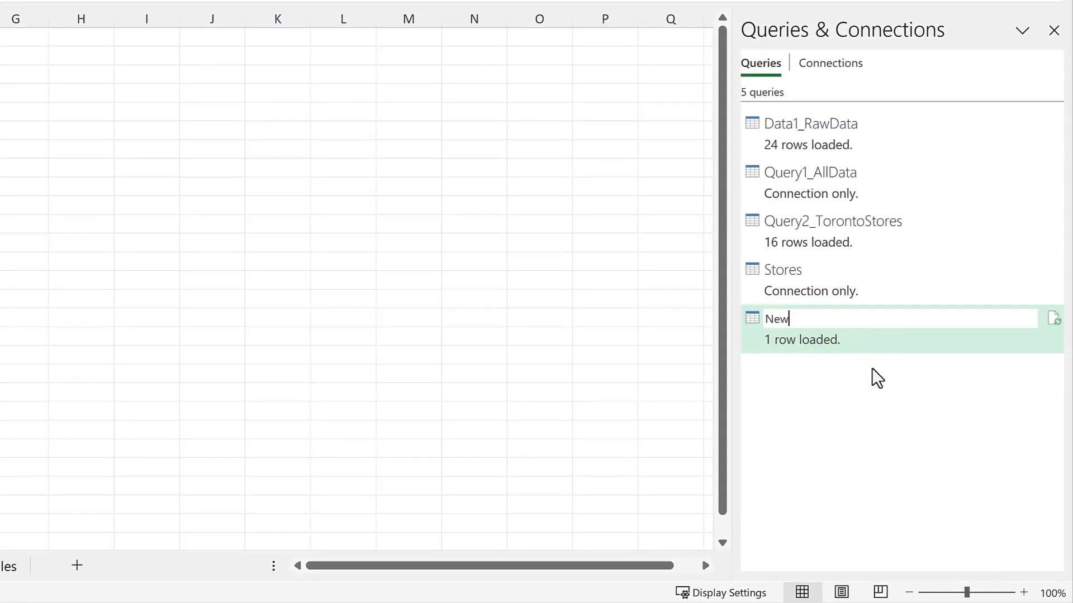
{"action": "type", "text": "Stores"}
{"action": "key", "text": "Return"}
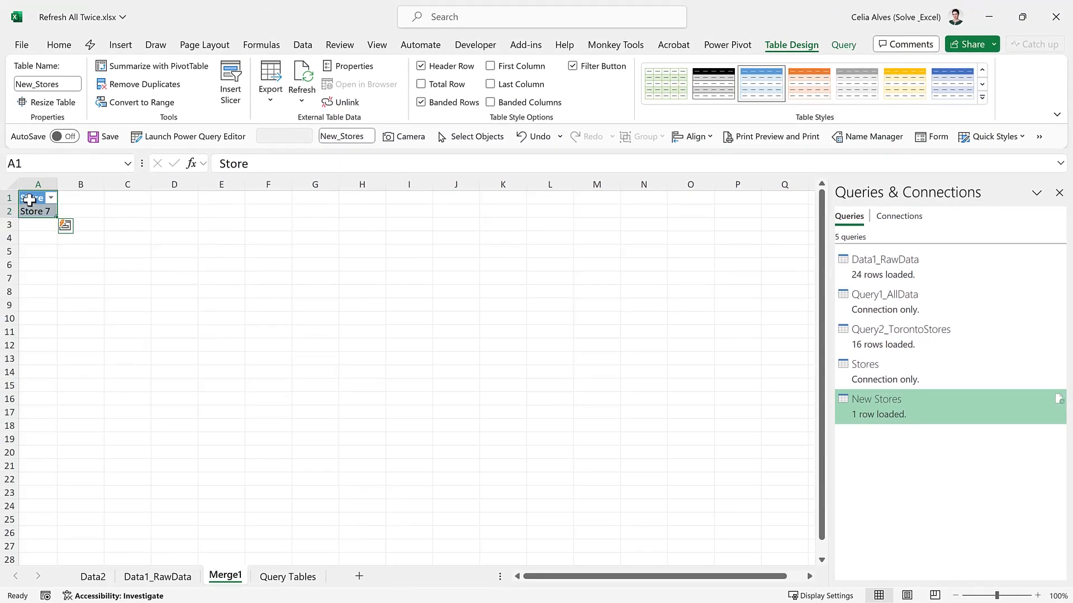
- Move the New Stores table from the Merge1 sheet to cell B3 of the Query Tables sheet
{"action": "left_click", "coordinate": [288, 576]}
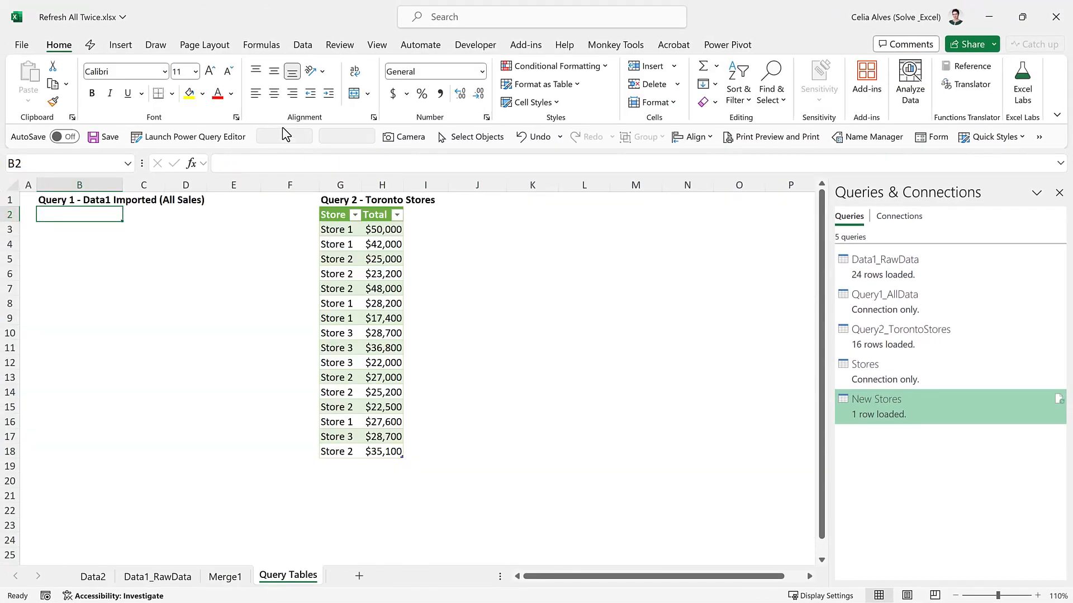
{"action": "left_click", "coordinate": [65, 231]}
{"action": "type", "text": "Store Store 7"}
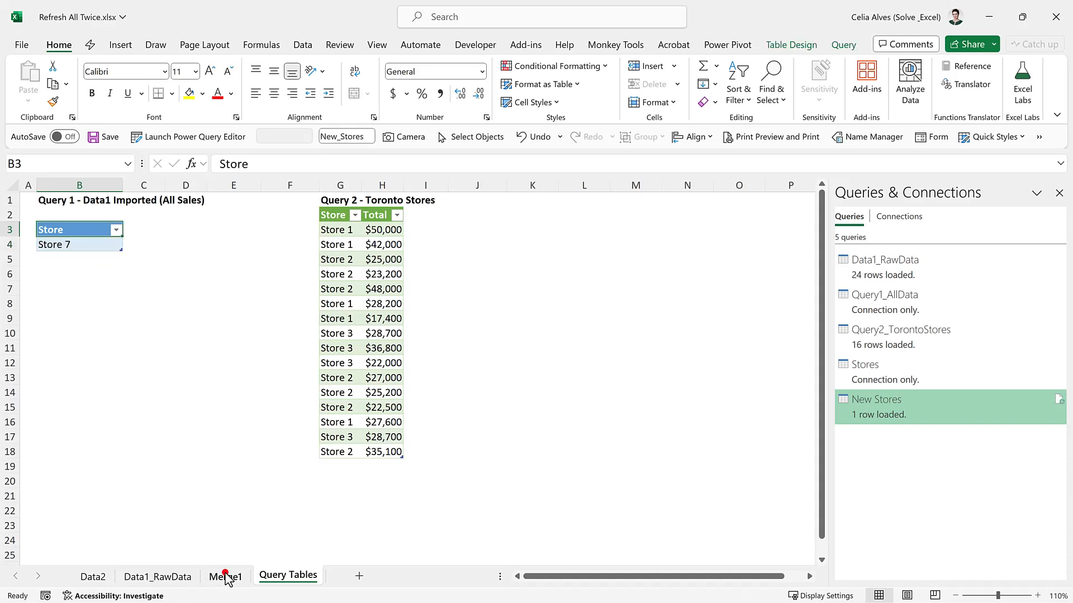
- Delete the emptied Merge1 sheet from the workbook
{"action": "left_click", "coordinate": [223, 576]}
{"action": "right_click", "coordinate": [227, 578]}
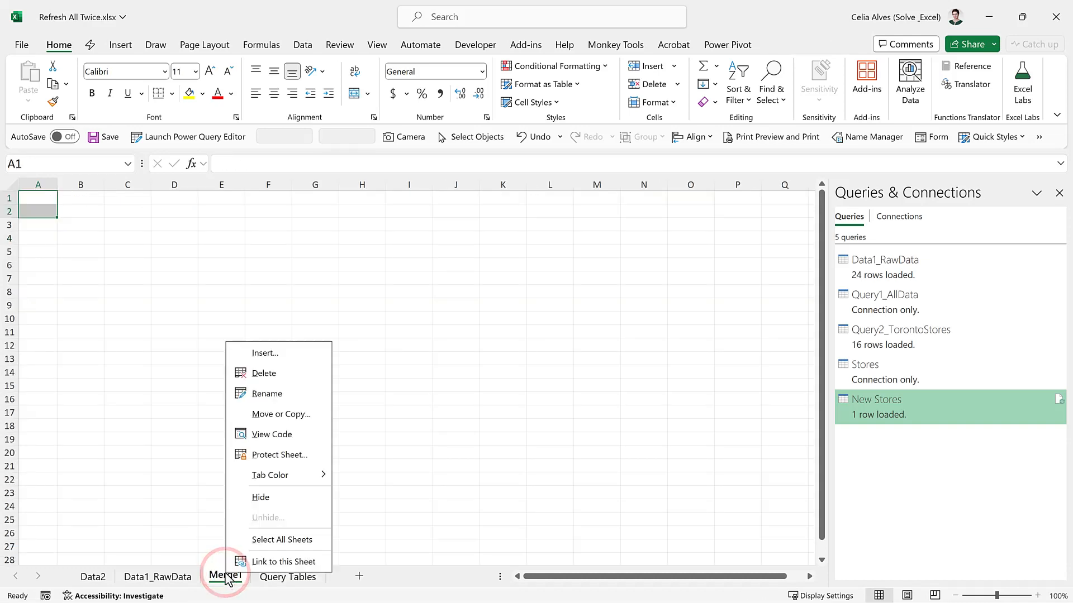
{"action": "left_click", "coordinate": [274, 372]}
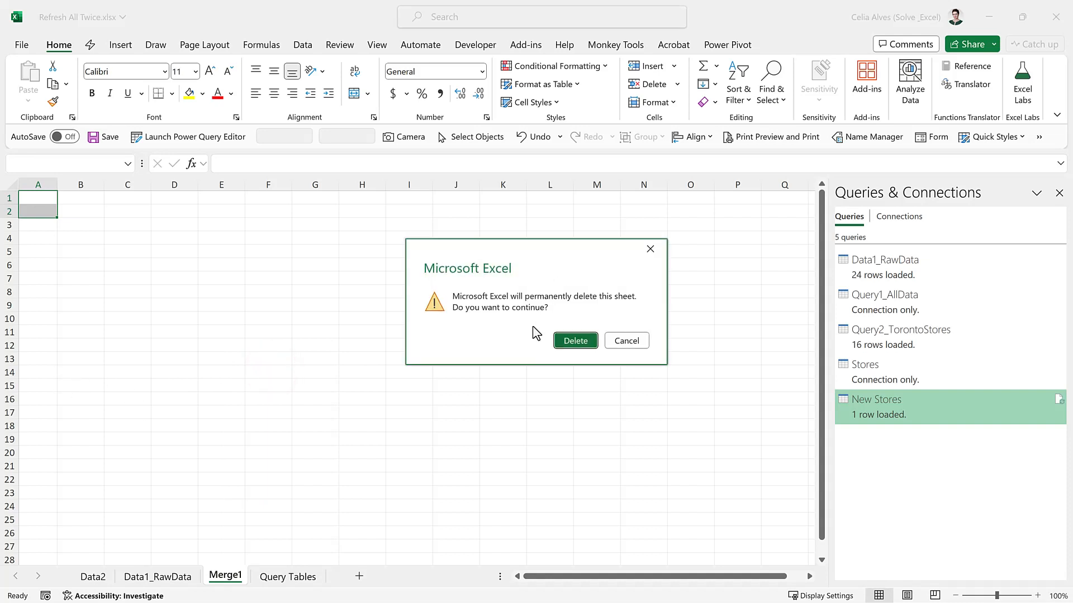
{"action": "left_click", "coordinate": [569, 344]}
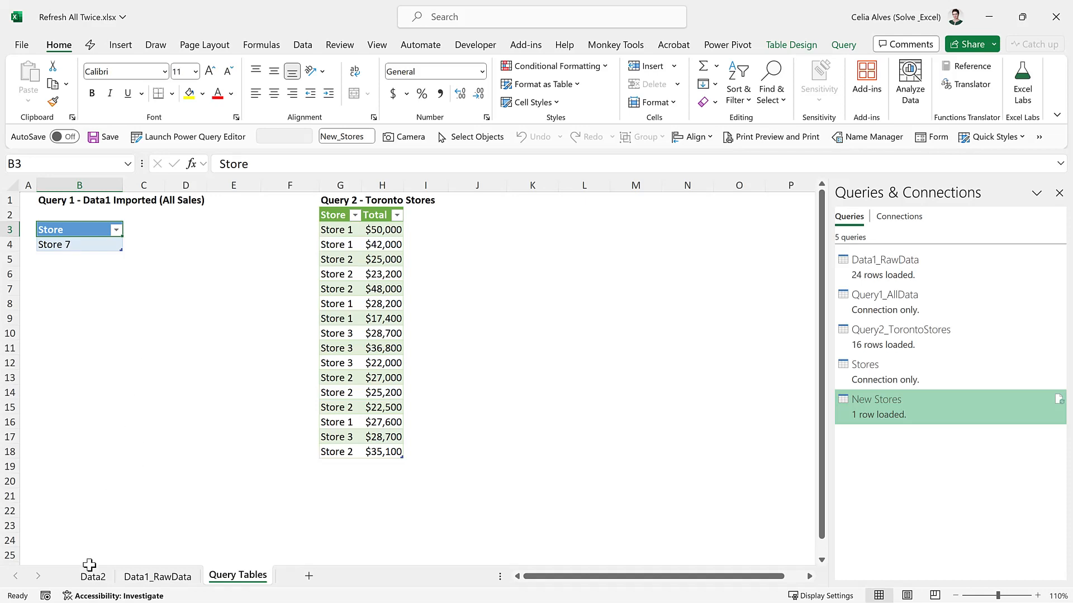
- Delete the Data1_RawData sheet so that its query becomes connection only
{"action": "left_click", "coordinate": [153, 578]}
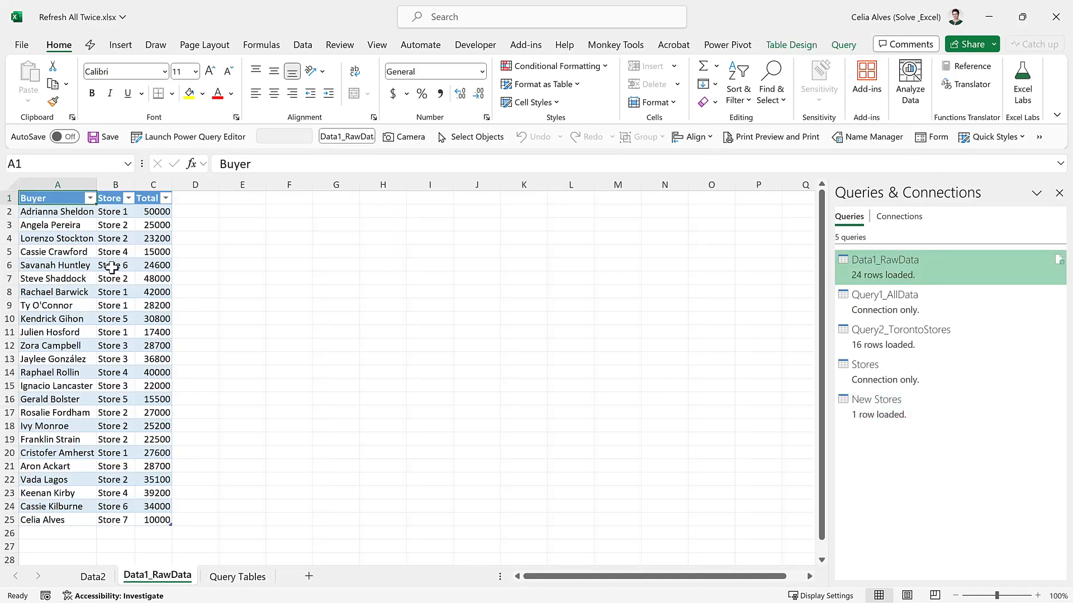
{"action": "right_click", "coordinate": [159, 581]}
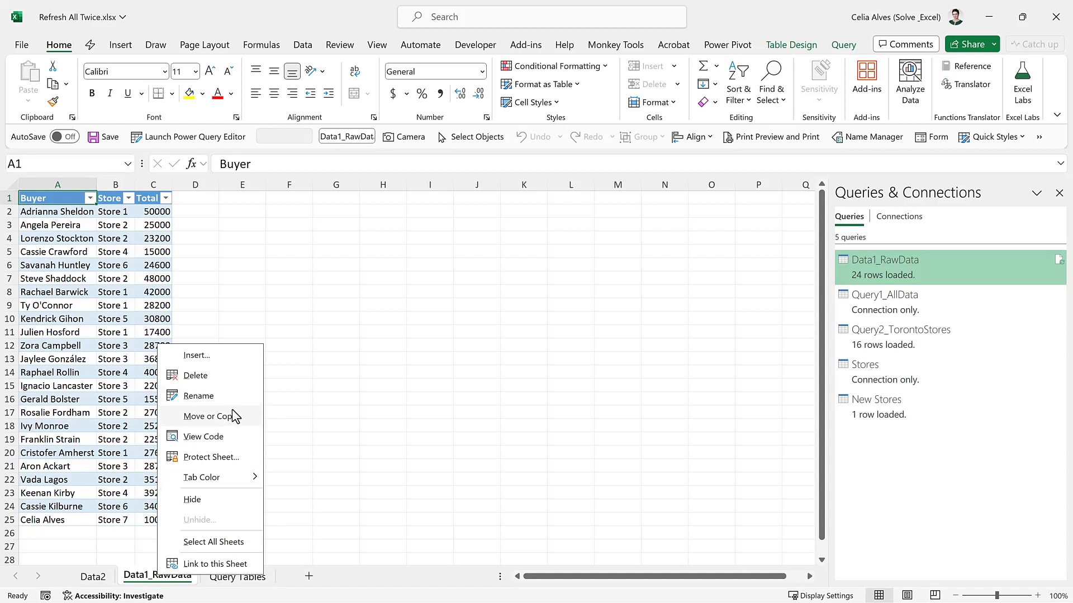
{"action": "left_click", "coordinate": [207, 377]}
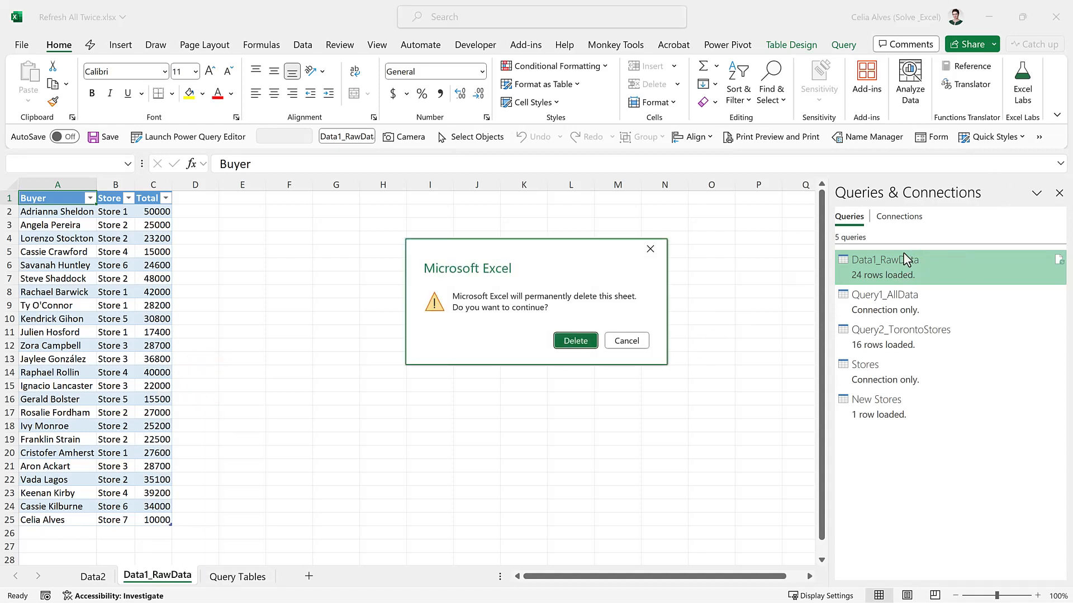
{"action": "left_click", "coordinate": [576, 340]}
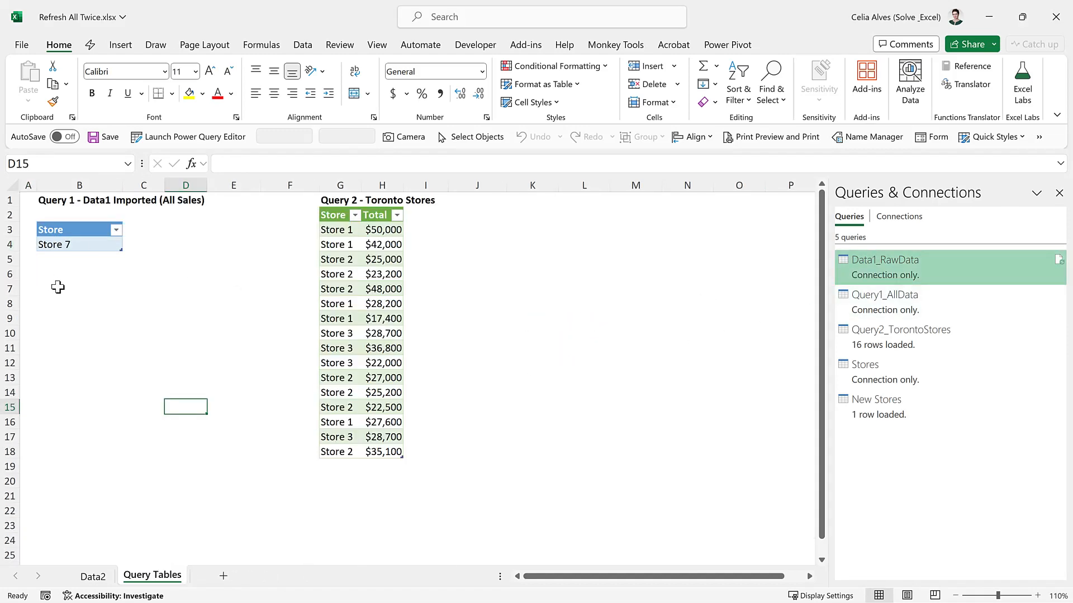
{"action": "left_click", "coordinate": [58, 287]}
{"action": "left_click", "coordinate": [68, 232]}
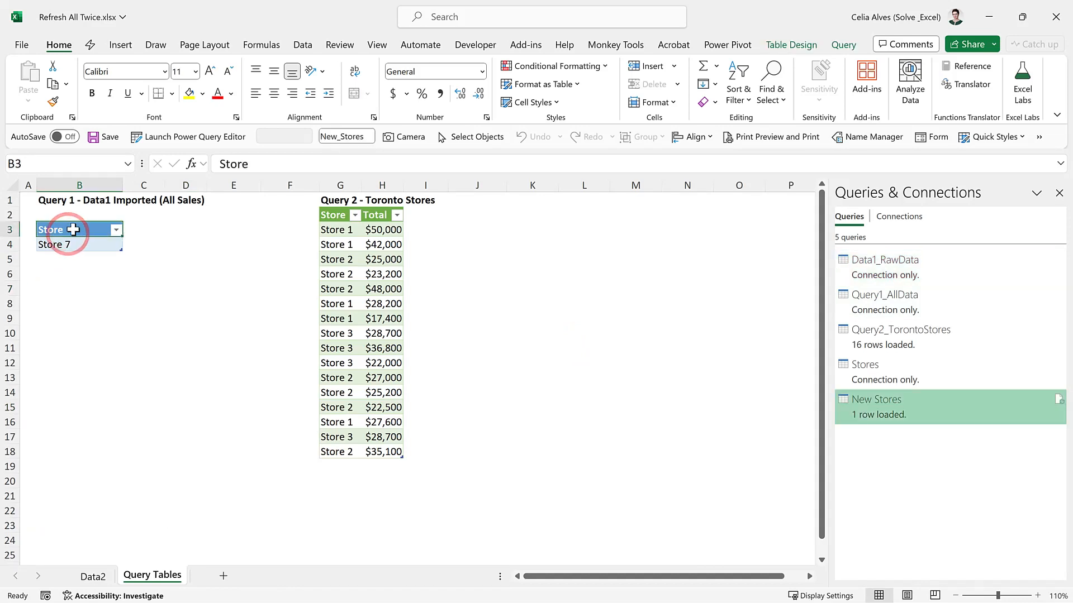
{"action": "left_click", "coordinate": [73, 244]}
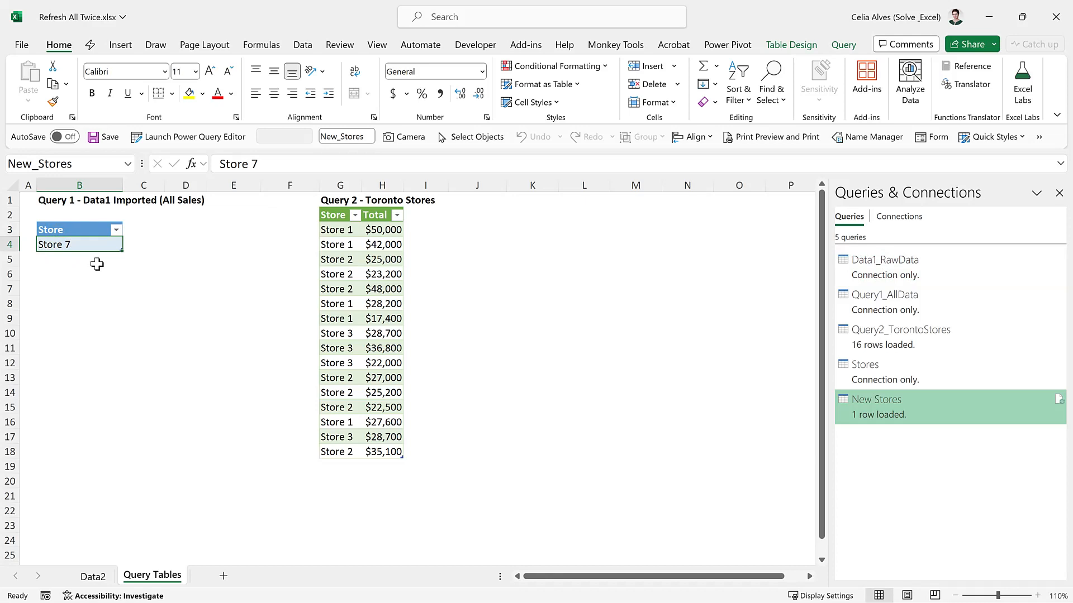
{"action": "left_click", "coordinate": [341, 263]}
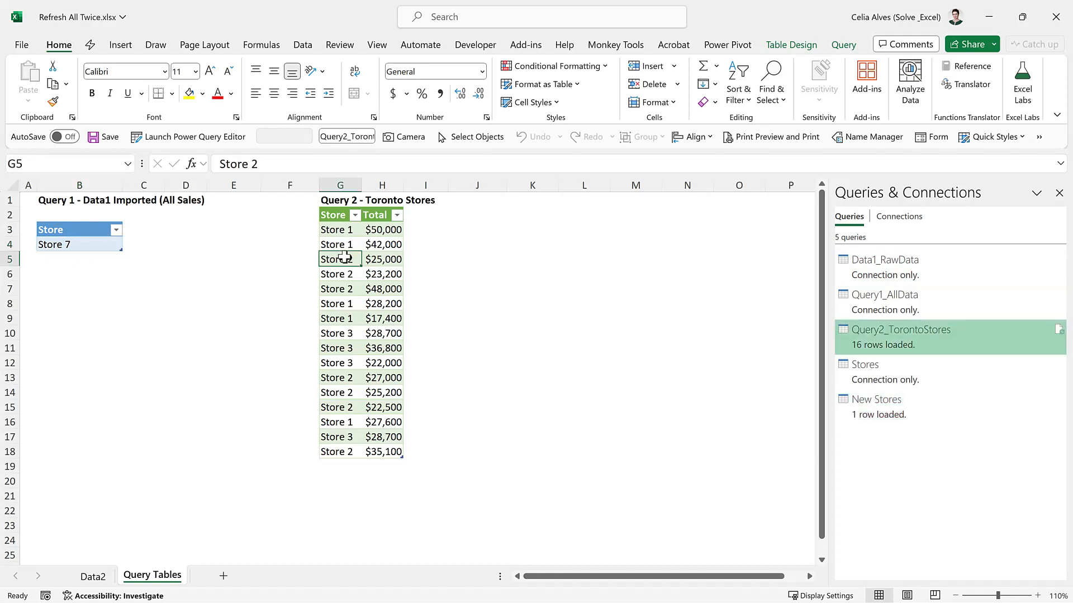
- Copy Store 7 from the New Stores table into cell B10, directly below the store list on the Data2 sheet
{"action": "left_click", "coordinate": [84, 245]}
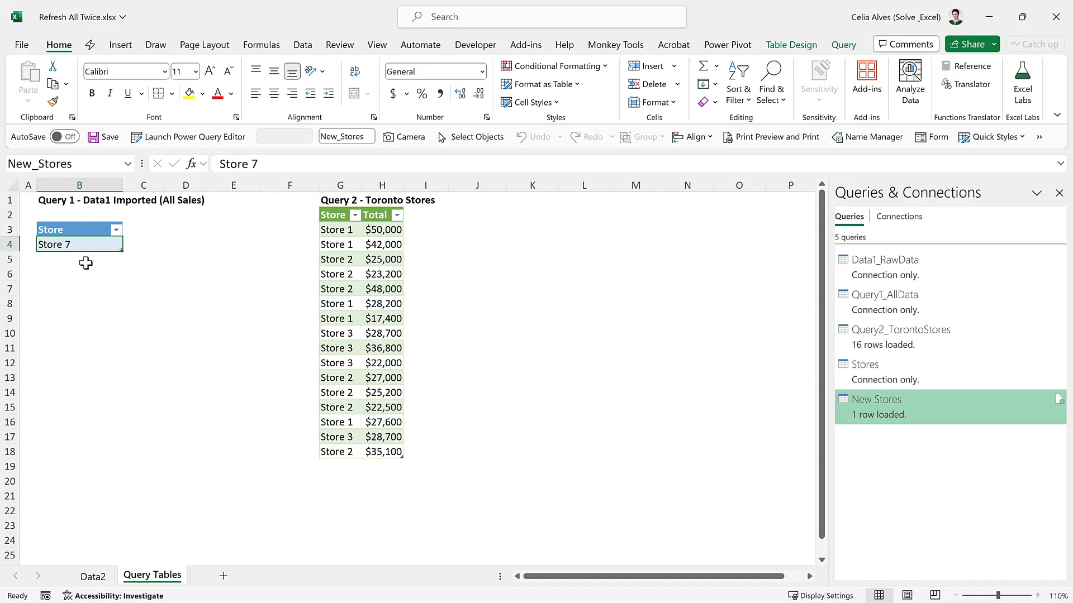
{"action": "key", "text": "ctrl+c"}
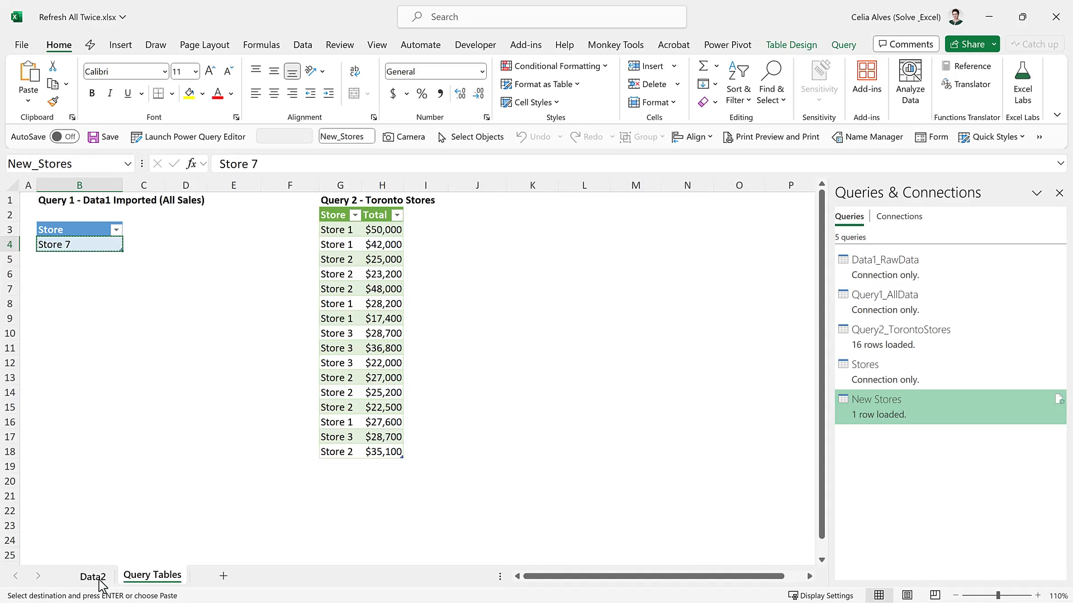
{"action": "left_click", "coordinate": [98, 581]}
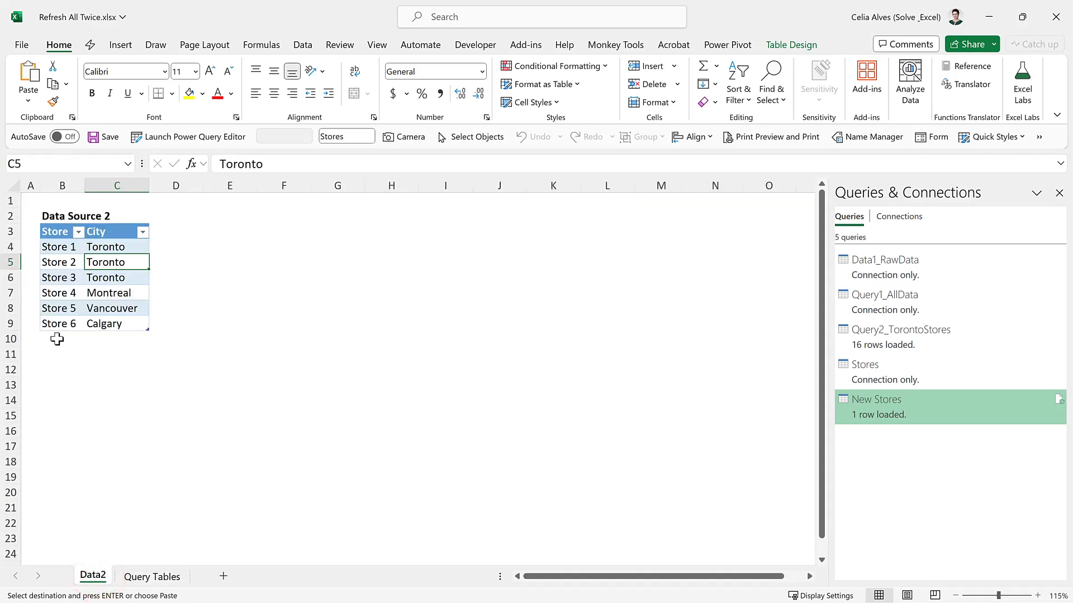
{"action": "left_click", "coordinate": [57, 338]}
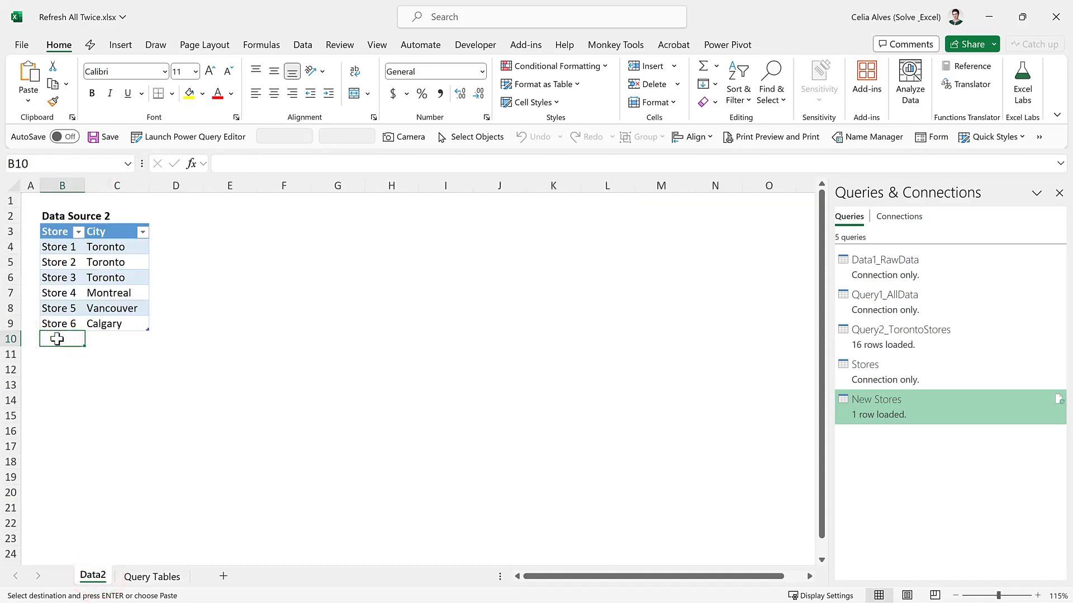
{"action": "key", "text": "ctrl+v"}
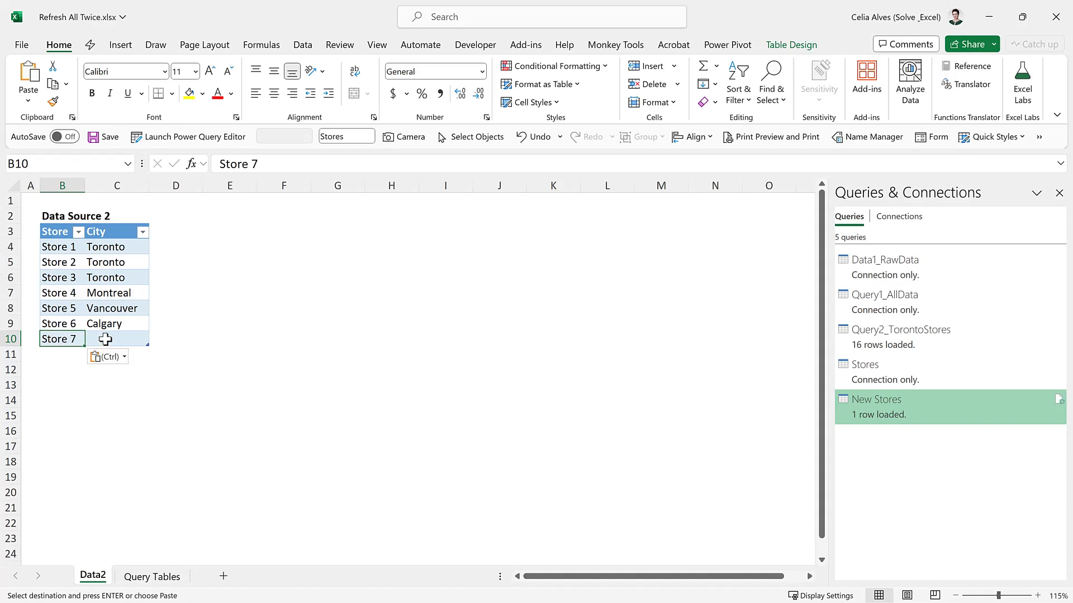
- Enter Toronto as the city for Store 7 in cell C10 and save the workbook
{"action": "left_click", "coordinate": [117, 338]}
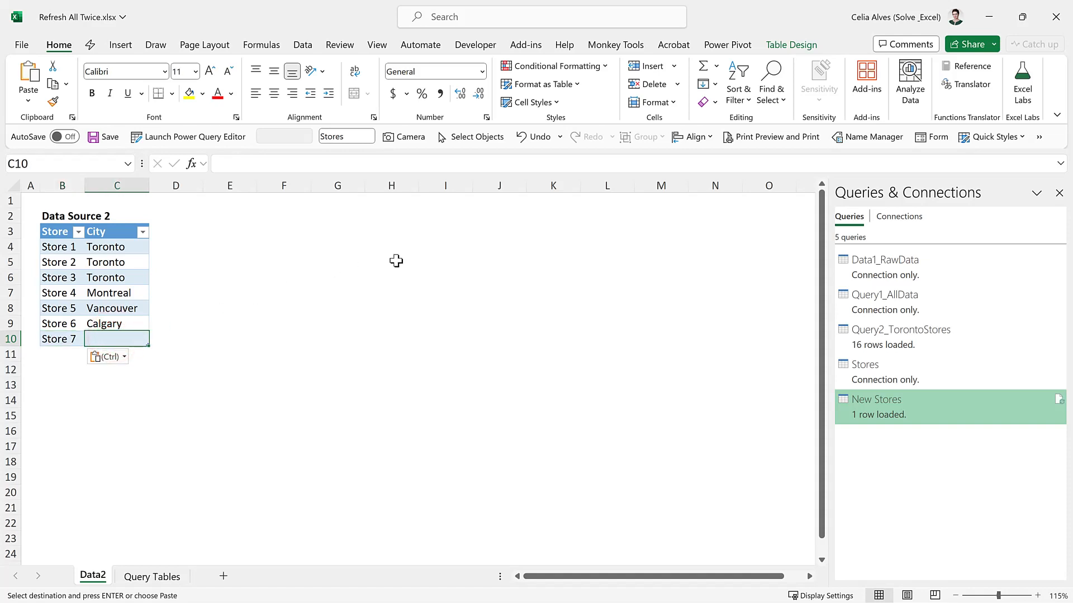
{"action": "type", "text": "Toronto"}
{"action": "left_click", "coordinate": [396, 261]}
{"action": "key", "text": "ctrl+s"}
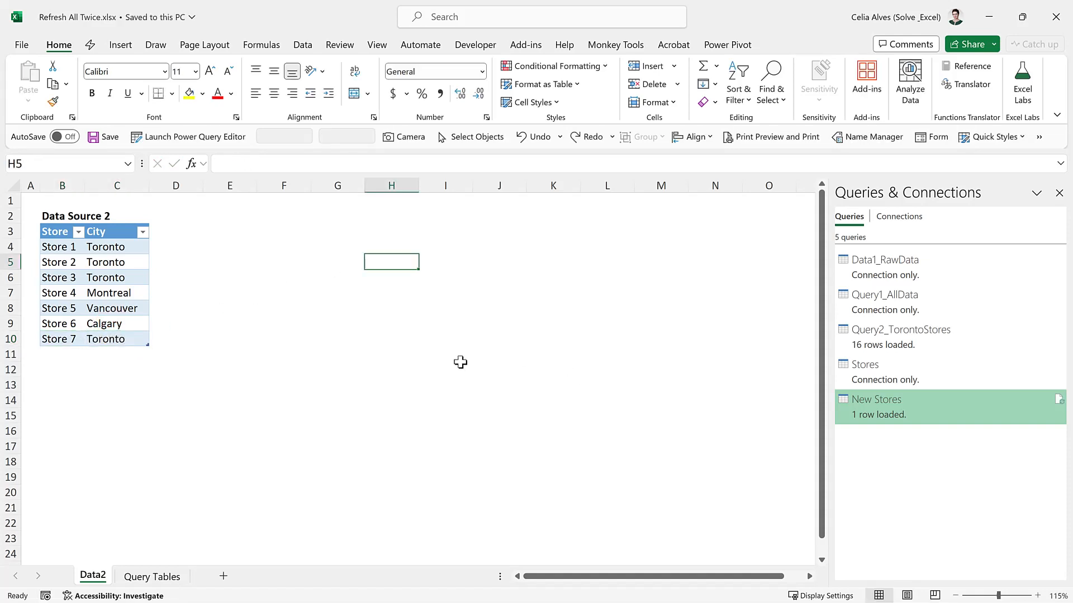
- Return to the Query Tables sheet and refresh all queries in the workbook once
{"action": "left_click", "coordinate": [146, 579]}
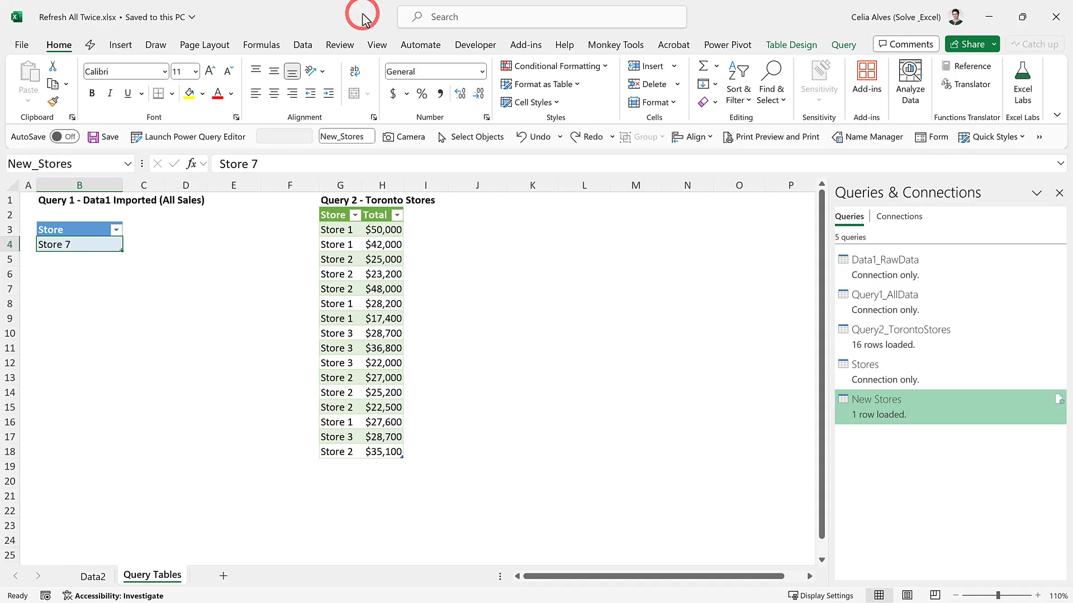
{"action": "left_click", "coordinate": [302, 44]}
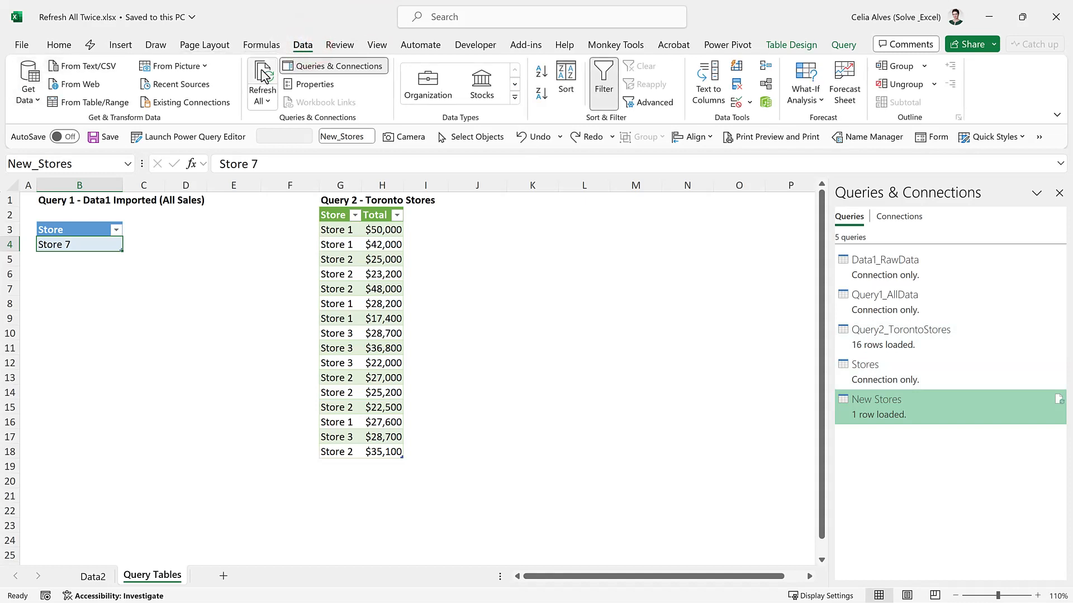
{"action": "left_click", "coordinate": [260, 71]}
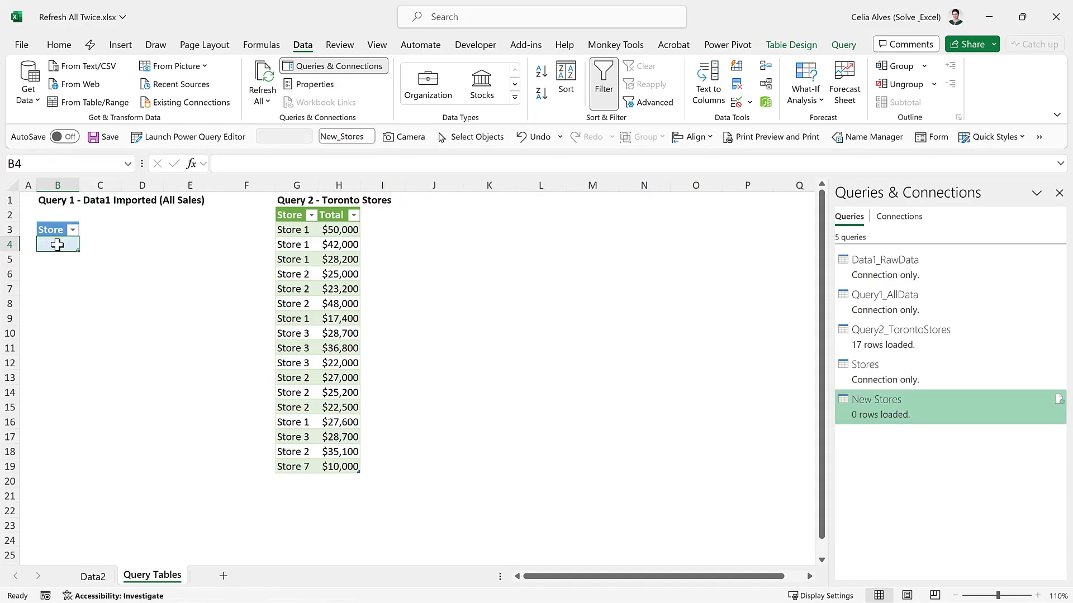
- Replace the heading in cell B1 of the Query Tables sheet with "New Stores"
{"action": "left_click", "coordinate": [55, 201]}
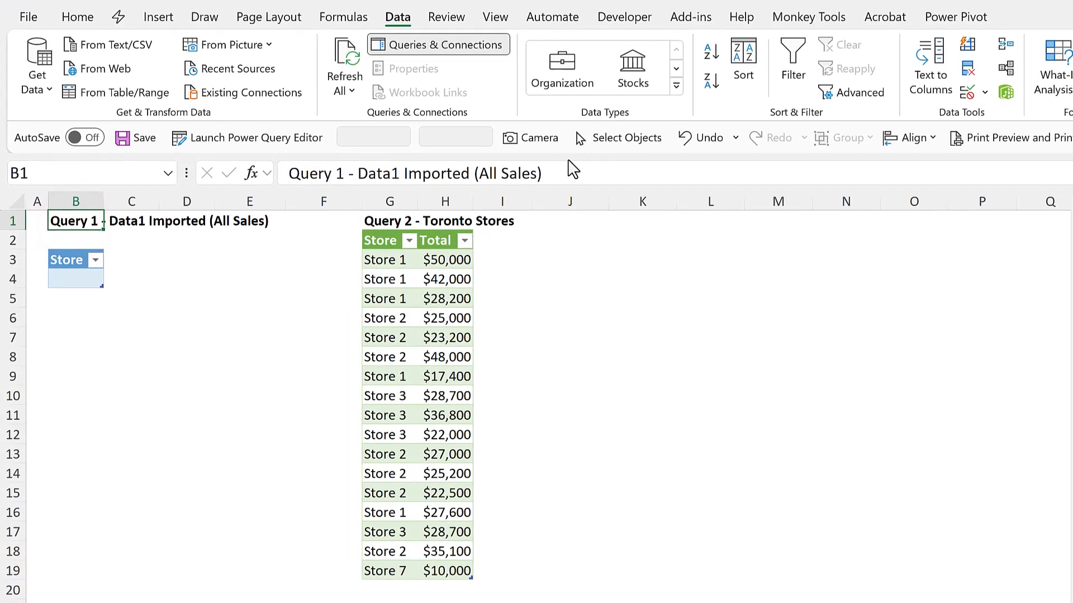
{"action": "left_click_drag", "start_coordinate": [451, 170], "coordinate": [154, 172]}
{"action": "type", "text": "N"}
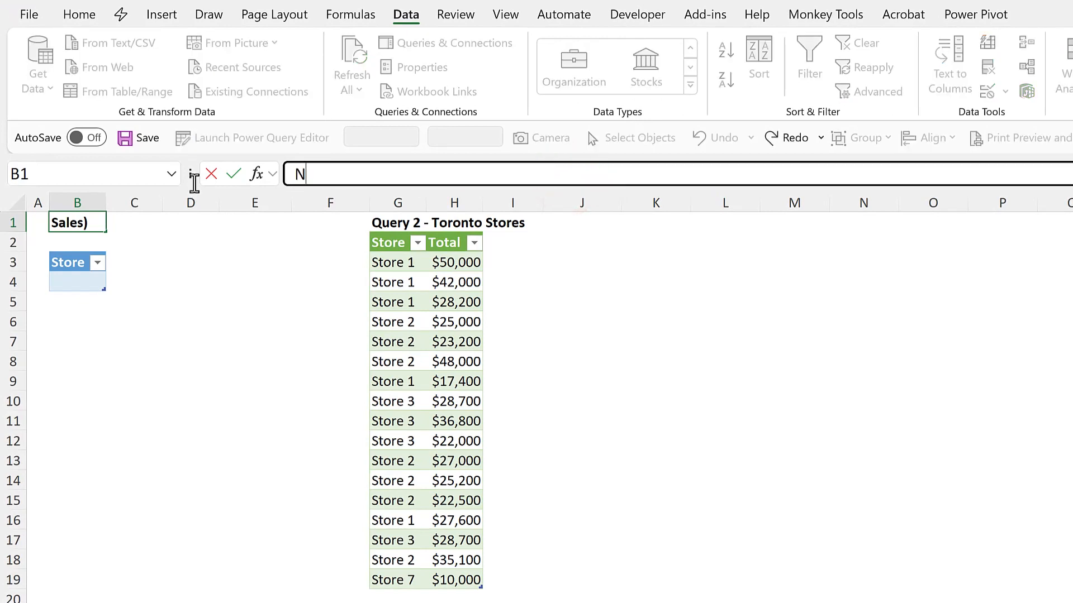
{"action": "type", "text": "ew Stores"}
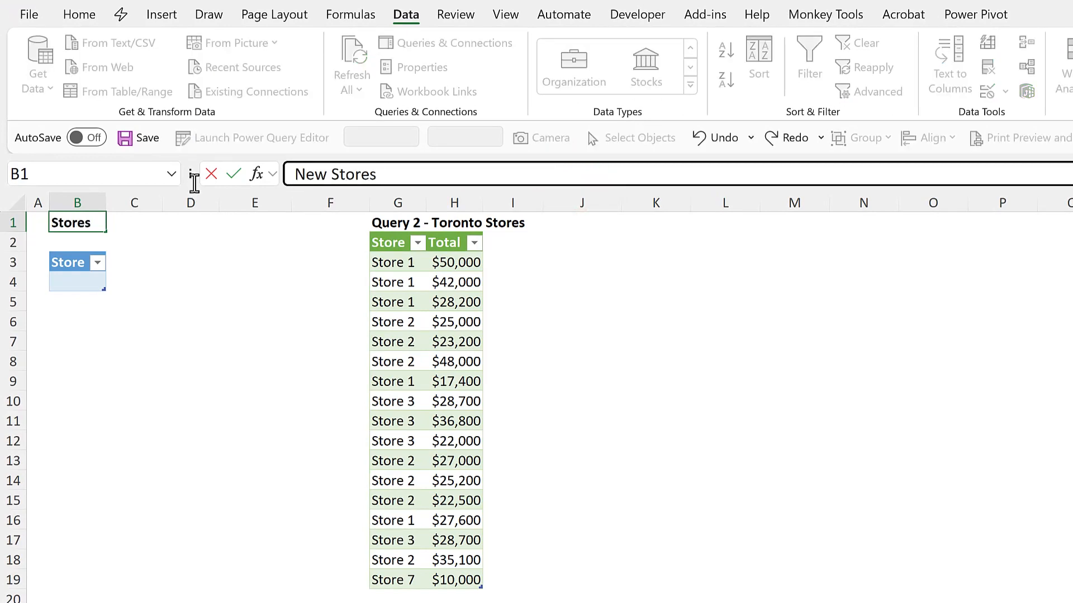
{"action": "key", "text": "Return"}
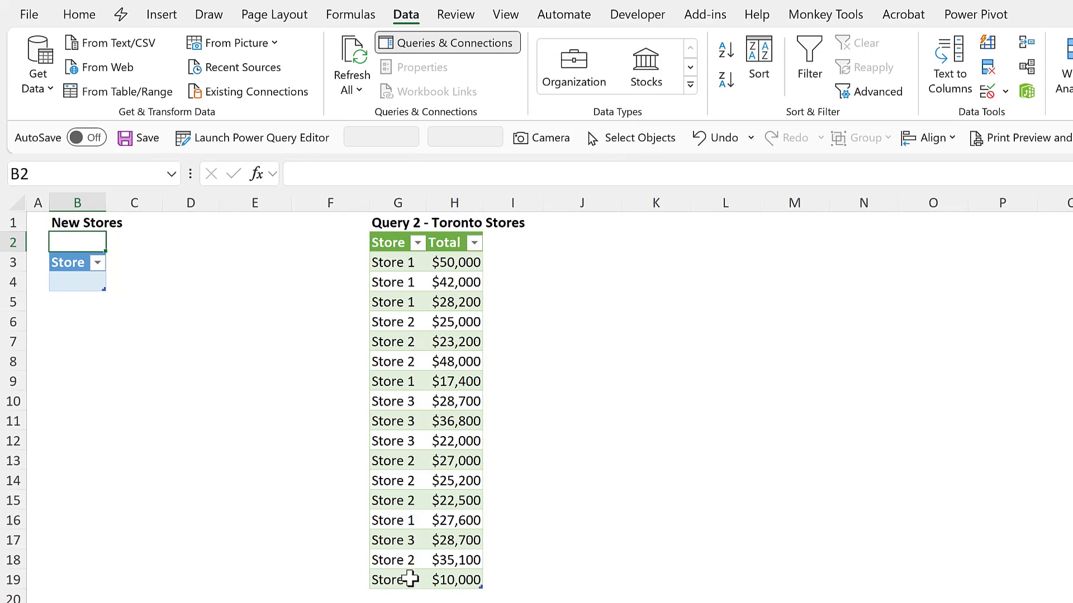
{"action": "left_click", "coordinate": [408, 582]}
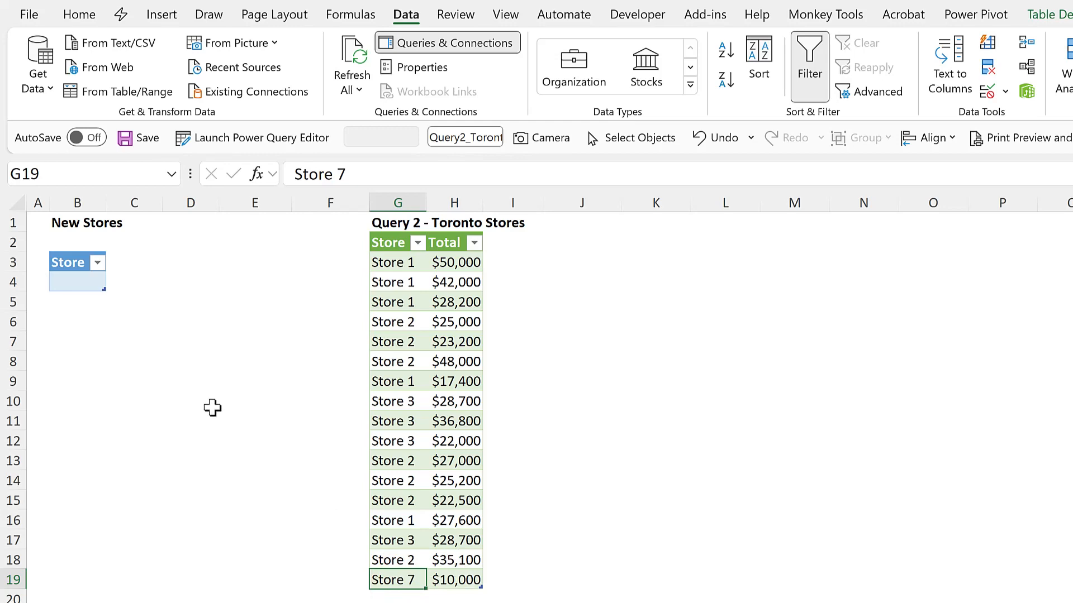
{"action": "left_click", "coordinate": [212, 407]}
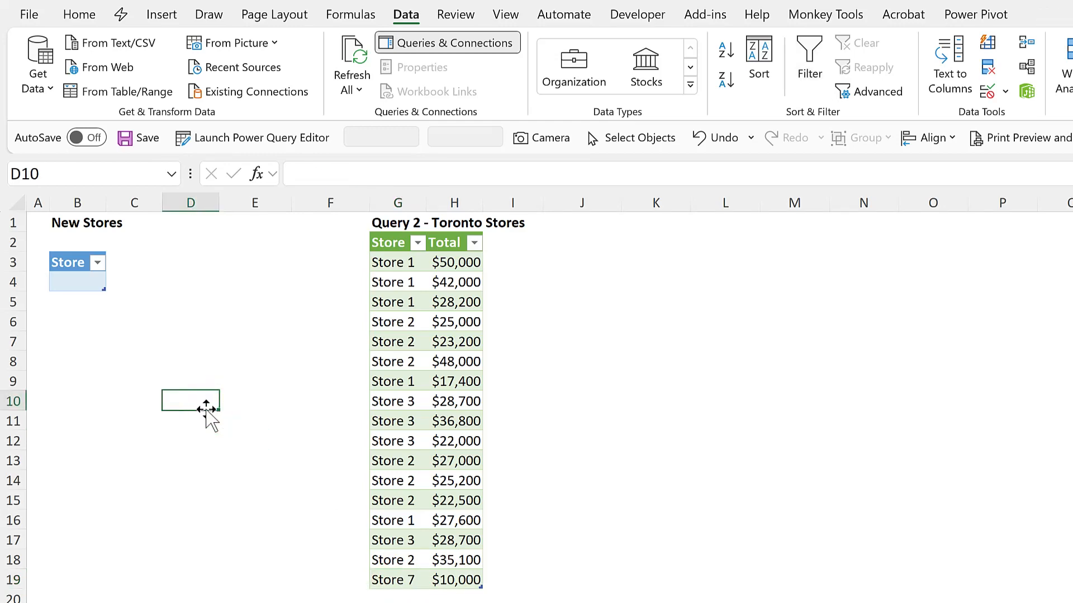